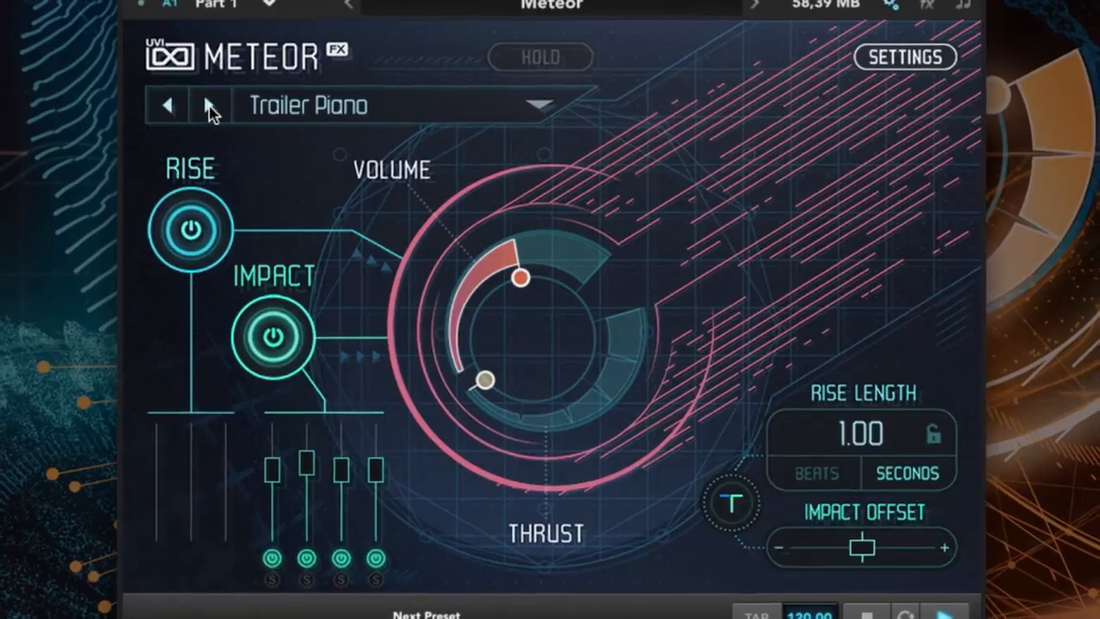
- Load the Asteroid preset and look through its edit, modulation and effects settings, returning to the main page
left_click(209, 105)
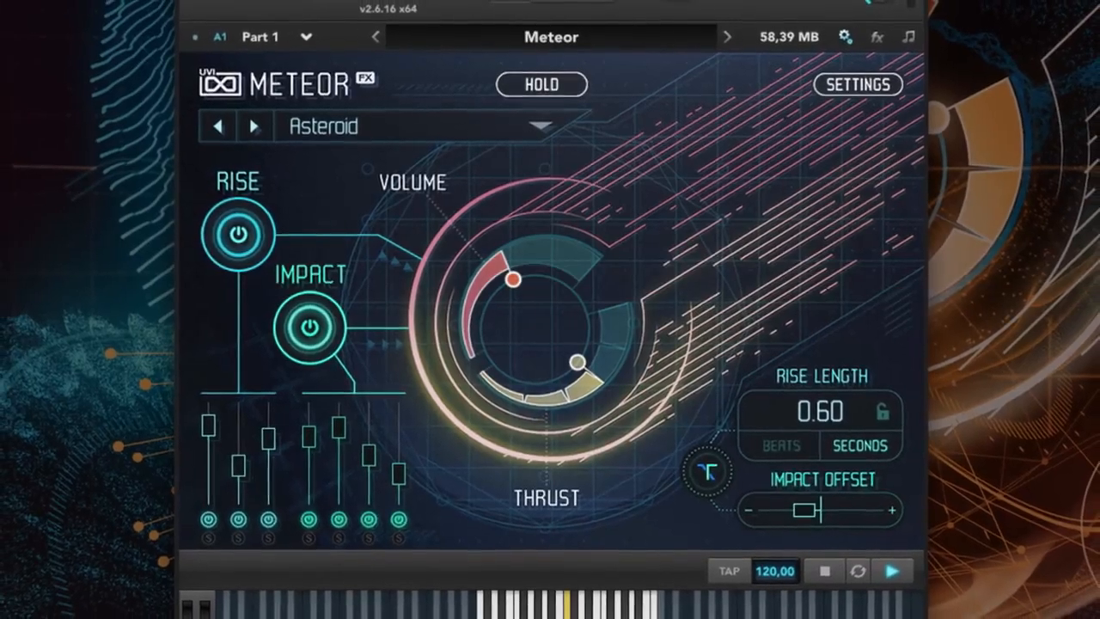
left_click(854, 89)
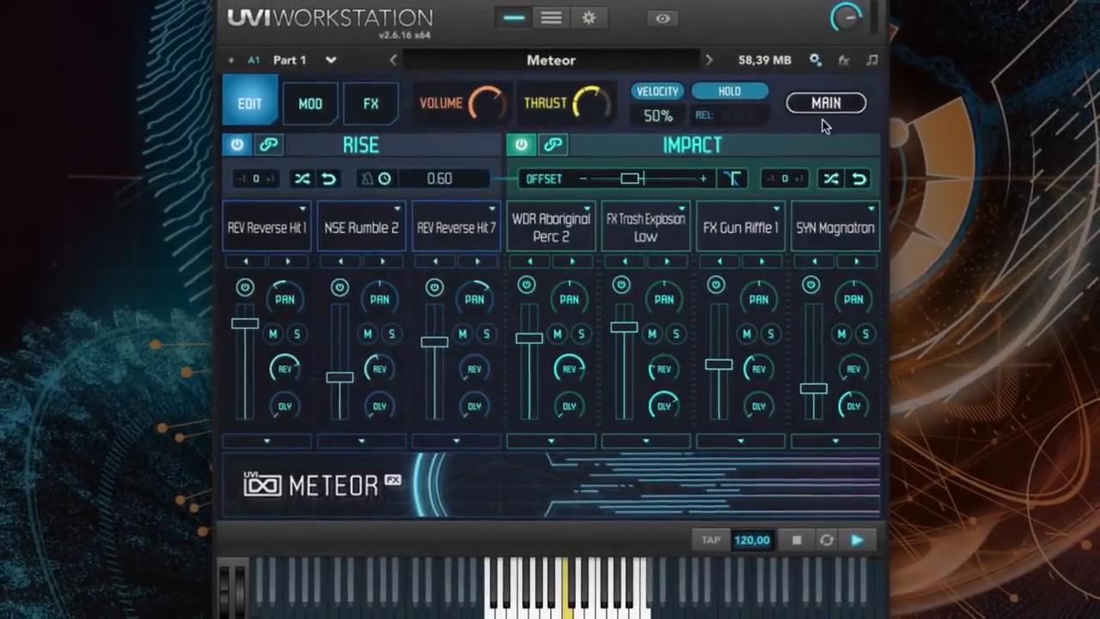
left_click(308, 102)
left_click(370, 102)
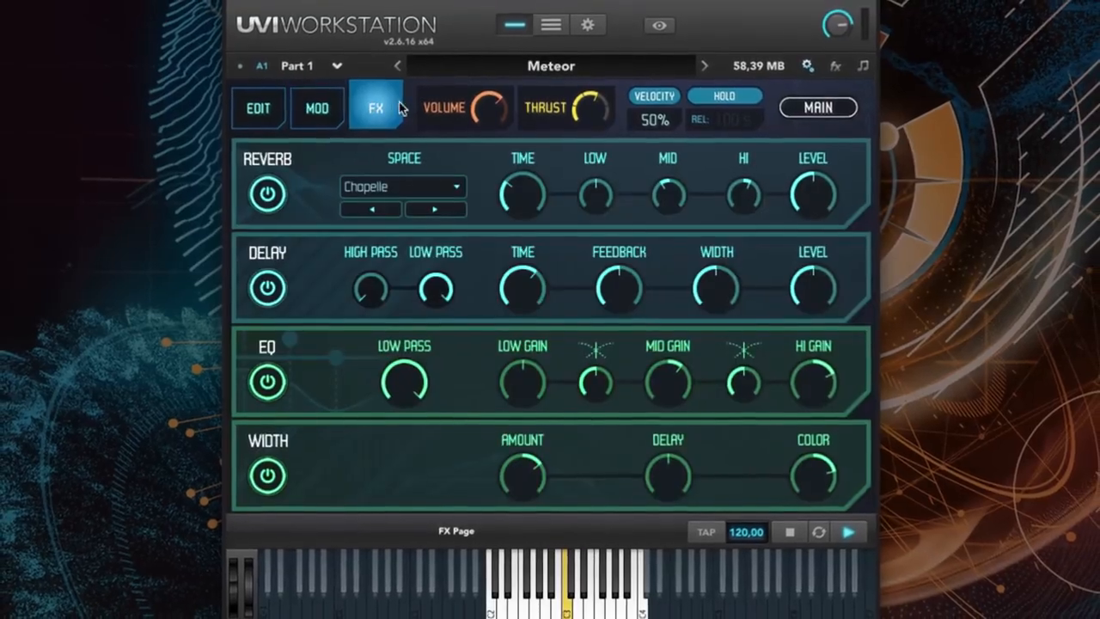
left_click(255, 109)
left_click(810, 107)
- Check the preset categories and audition the Meteor Highlights presets one after another from The Big One, continuing through to The Big Slam II
left_click(398, 148)
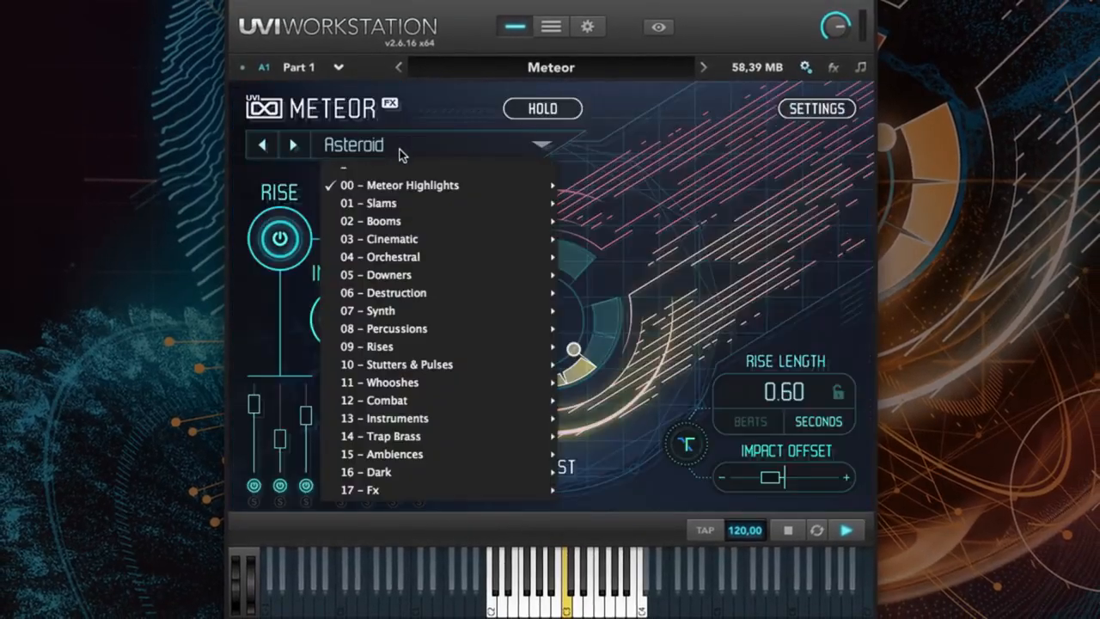
left_click(390, 169)
left_click(291, 149)
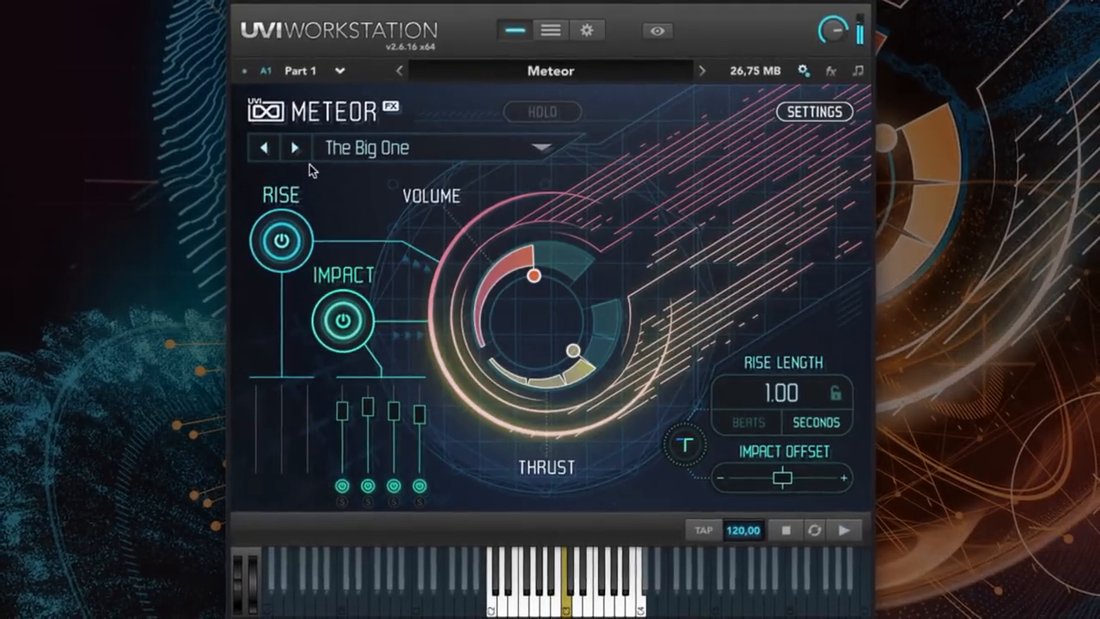
left_click(294, 148)
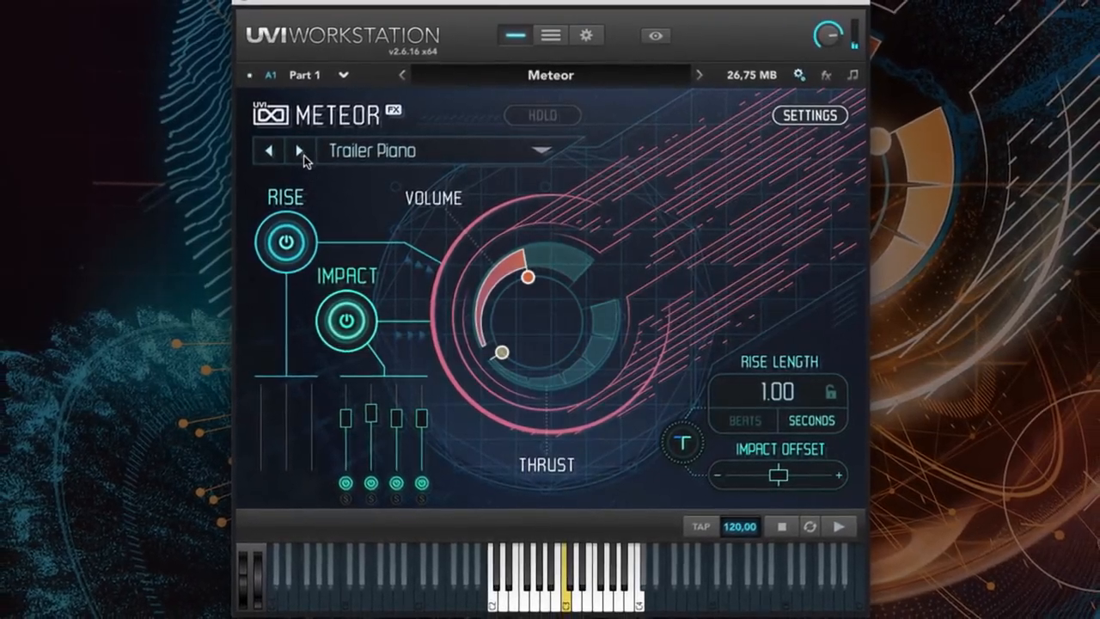
left_click(303, 155)
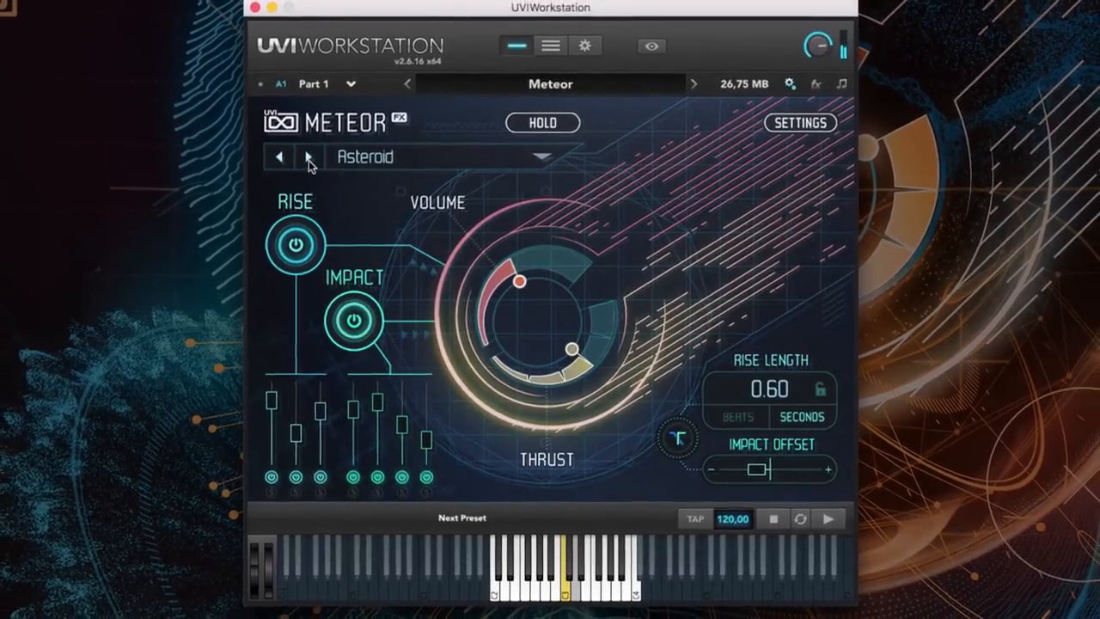
left_click(308, 158)
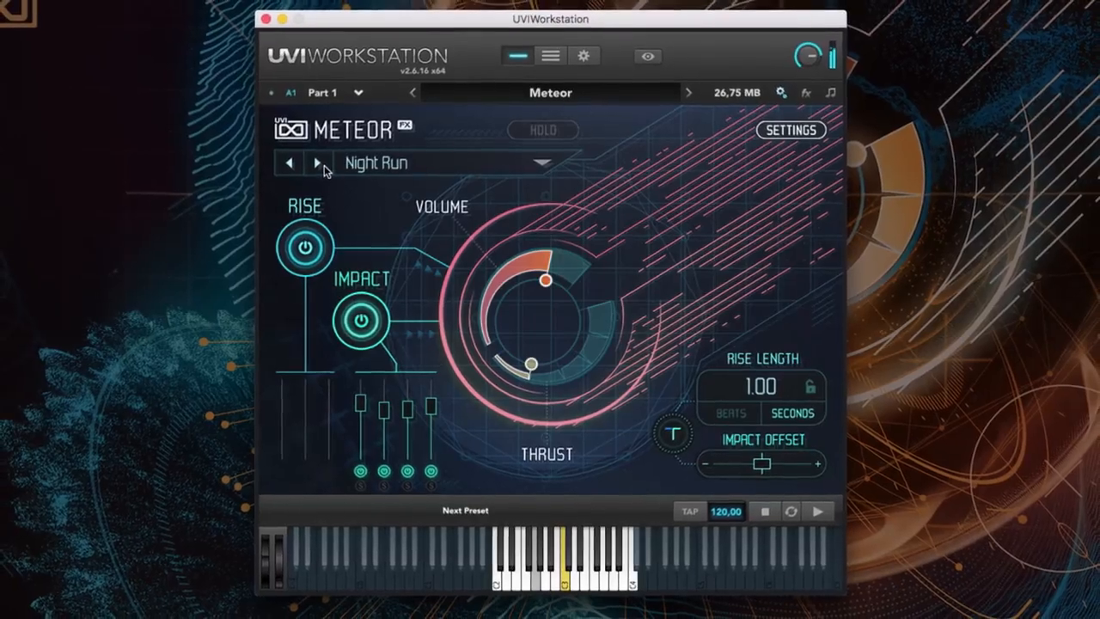
left_click(319, 164)
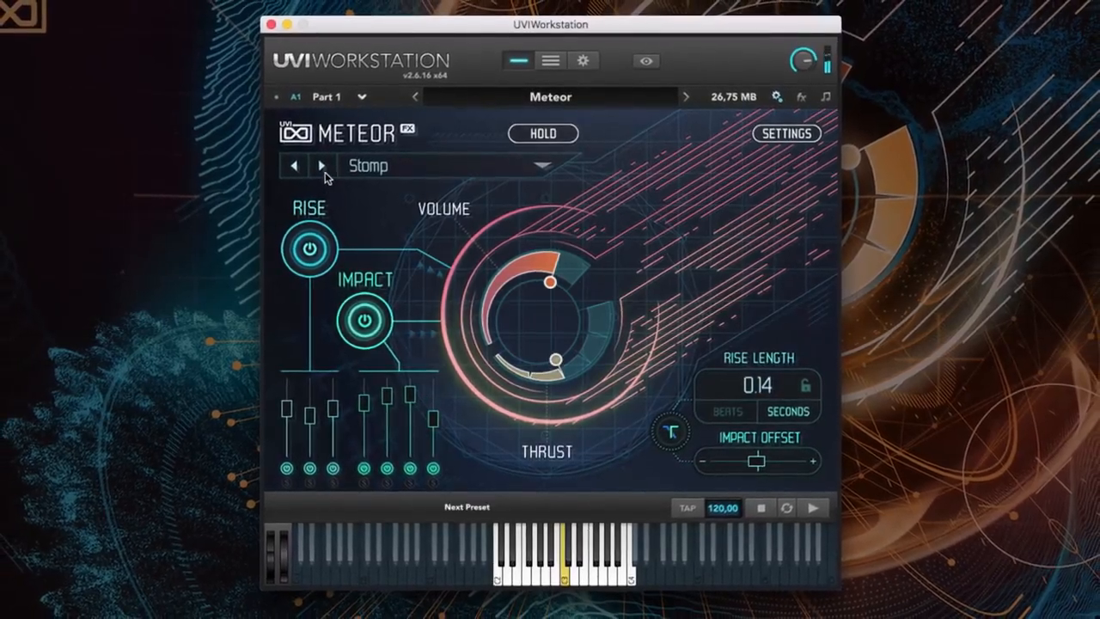
left_click(323, 169)
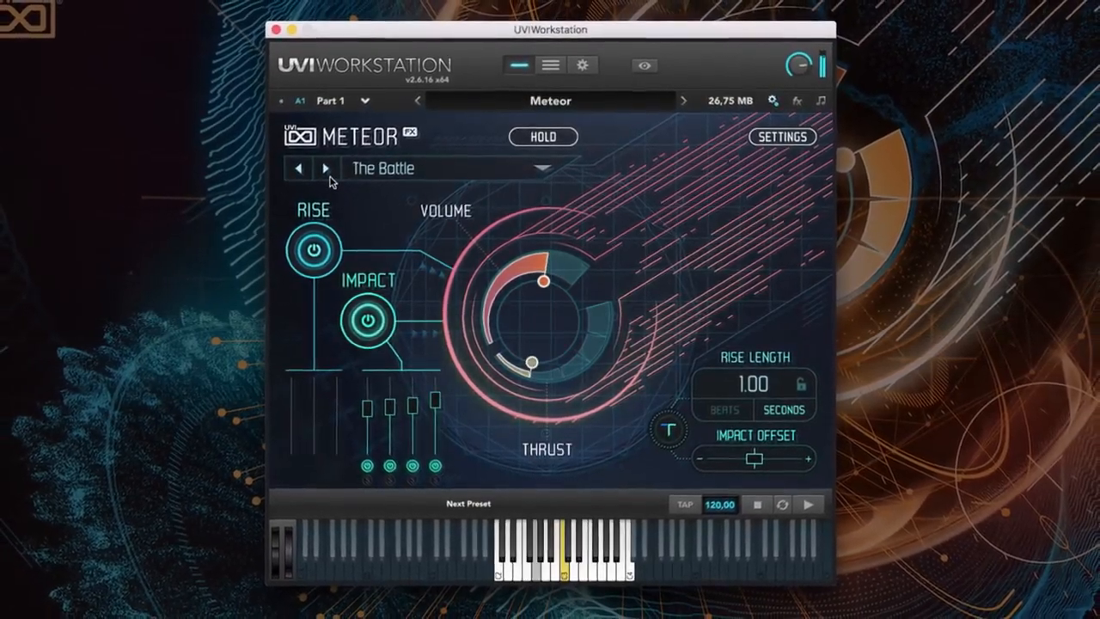
left_click(328, 173)
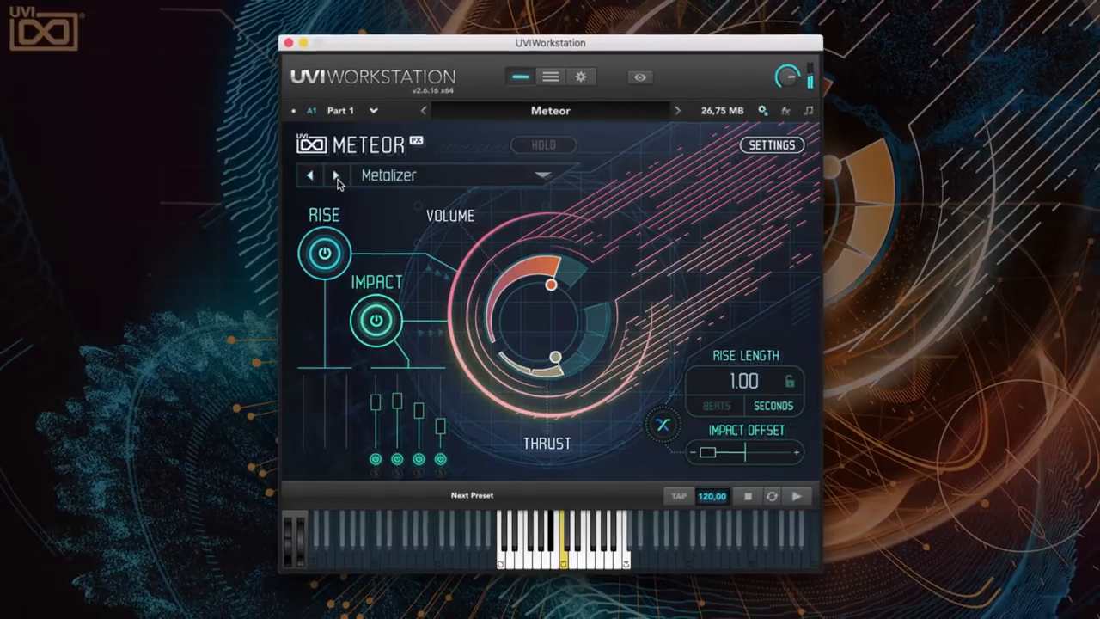
left_click(336, 175)
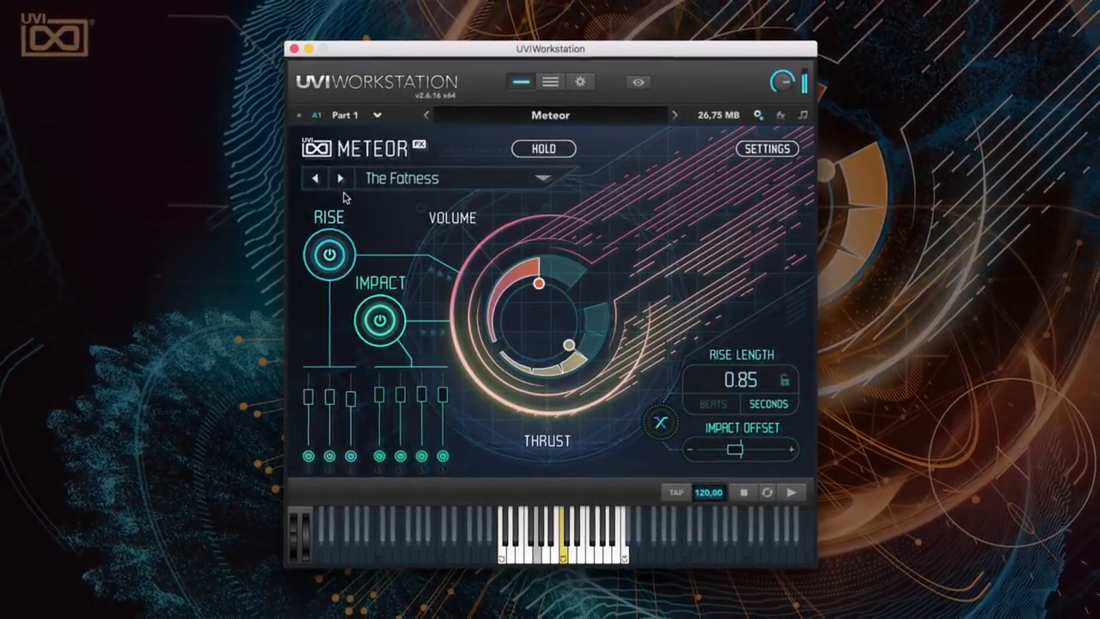
left_click(343, 179)
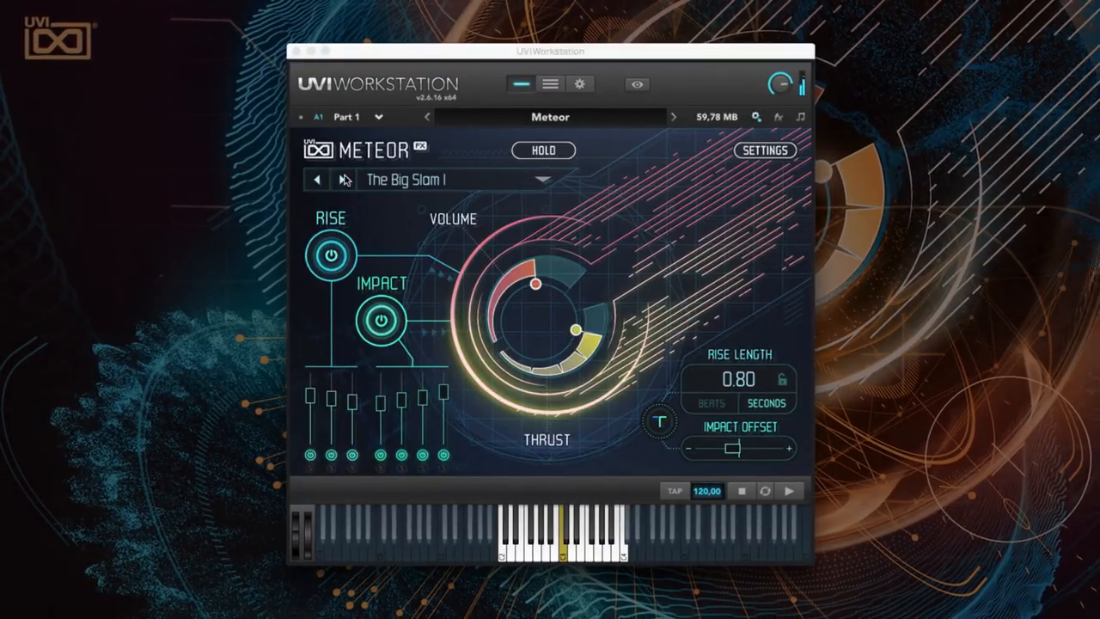
left_click(343, 180)
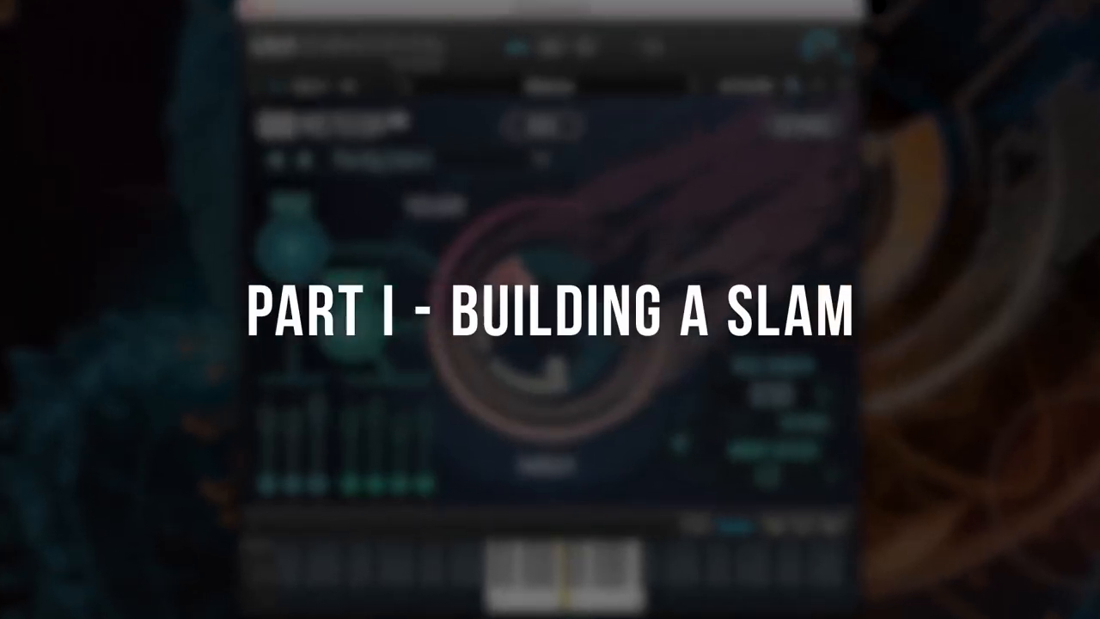
- Switch the impact and rise sections off and back on in turn to compare them separately
left_click(375, 319)
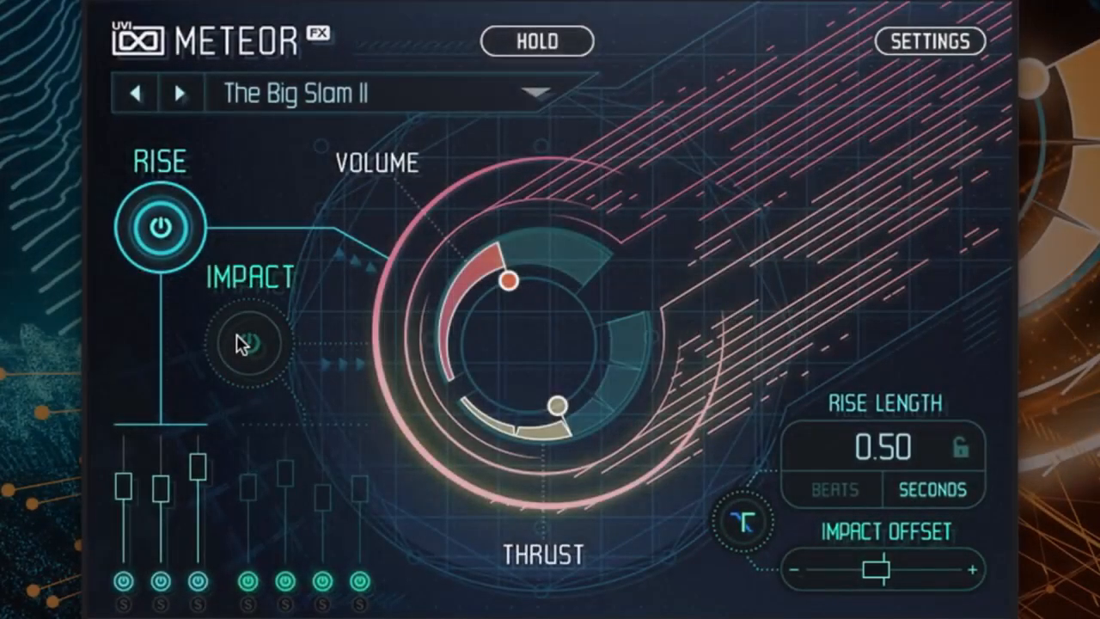
left_click(168, 226)
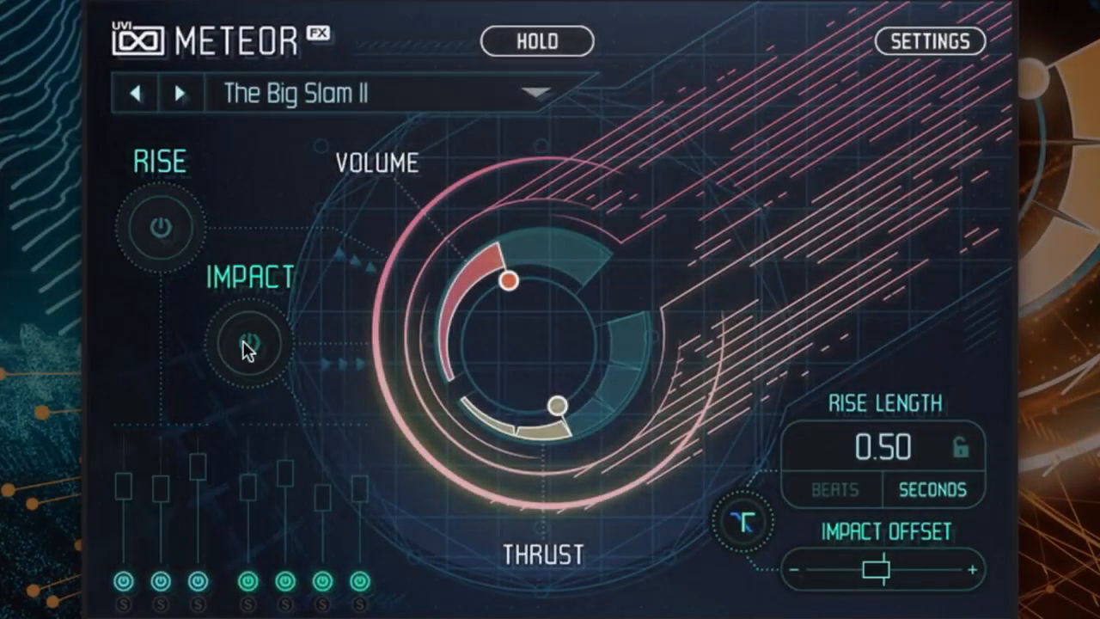
left_click(236, 344)
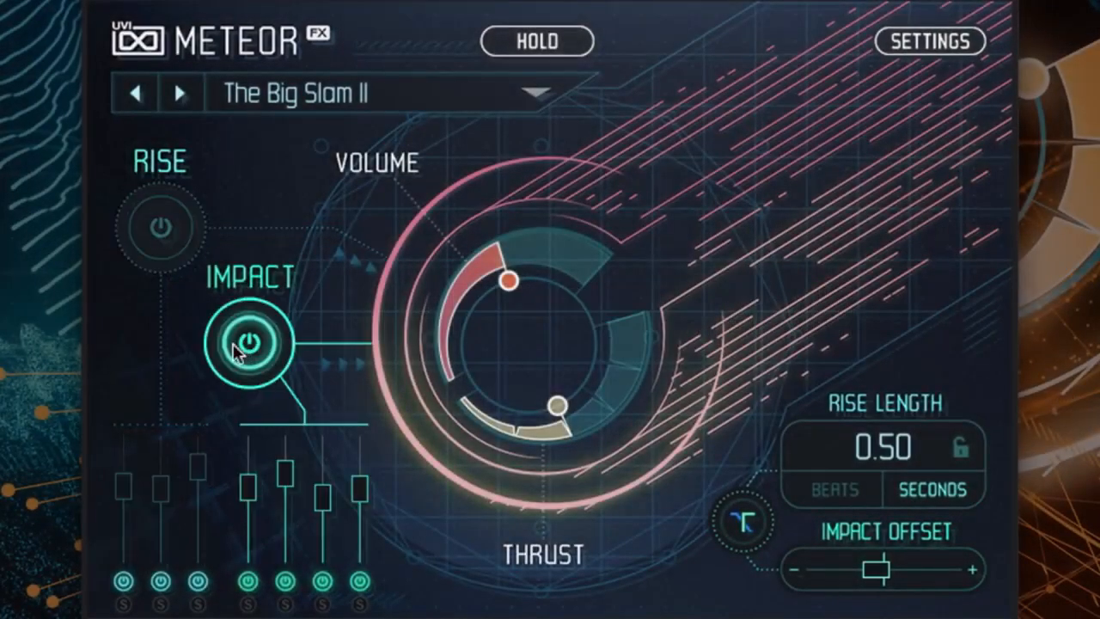
left_click(162, 232)
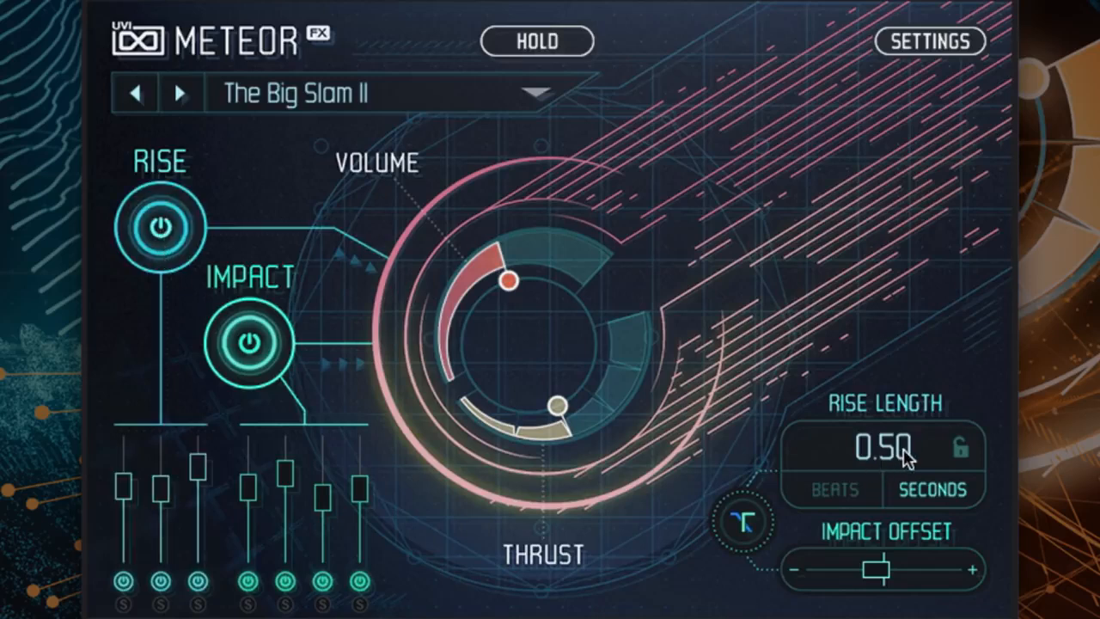
- Set the rise length to 0.21 seconds and raise Thrust to about four fifths of its range
scroll(909, 462, "down", 10)
scroll(909, 462, "up", 6)
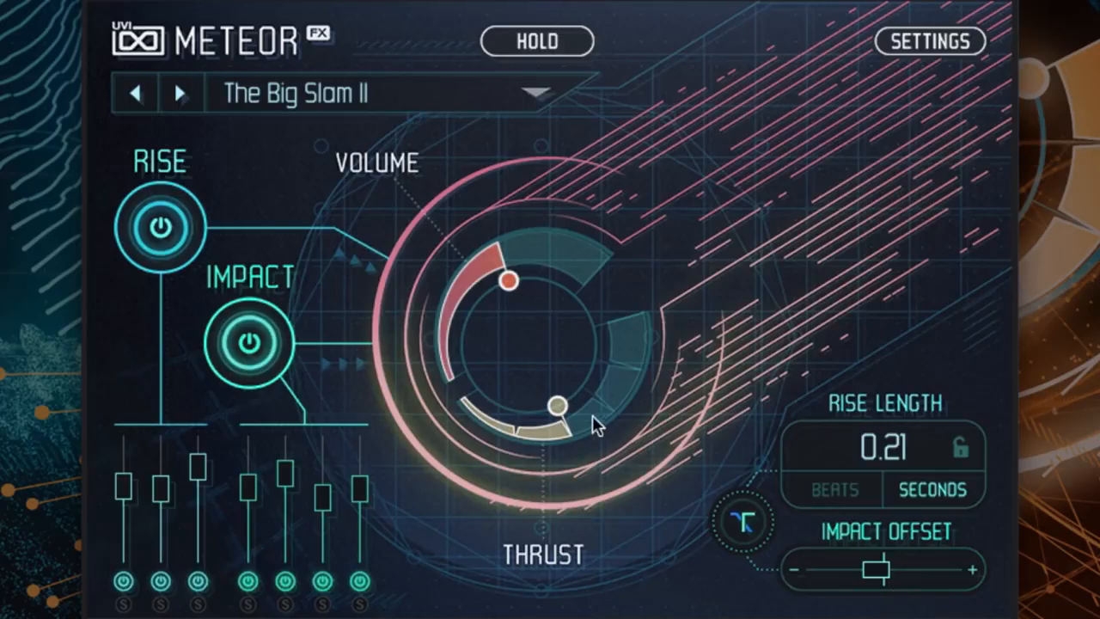
left_click_drag(604, 384, 636, 311)
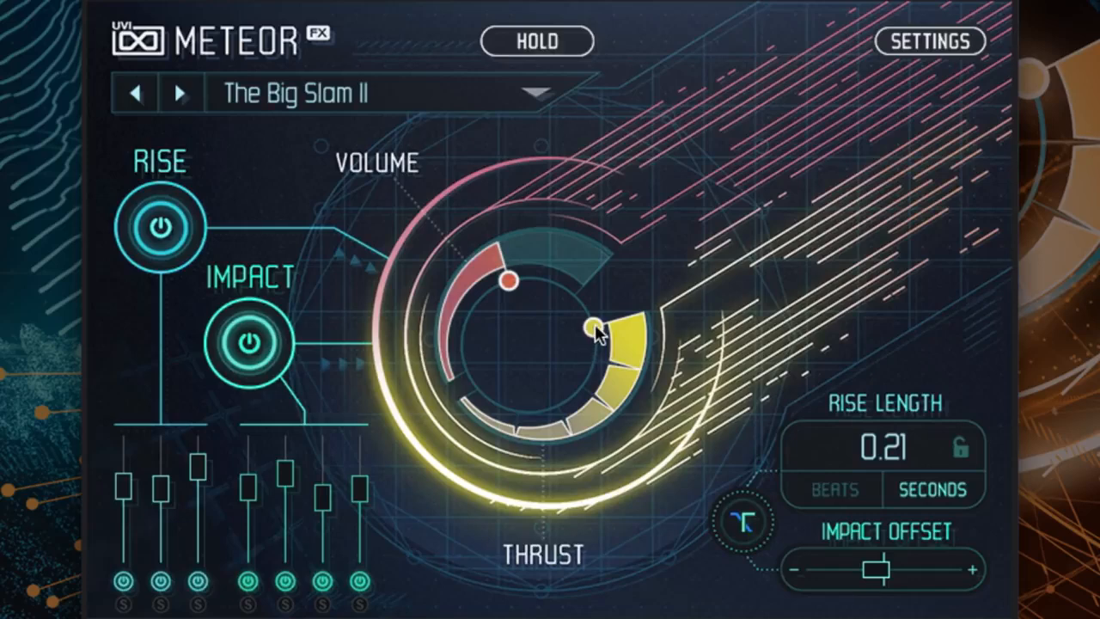
left_click_drag(597, 332, 605, 344)
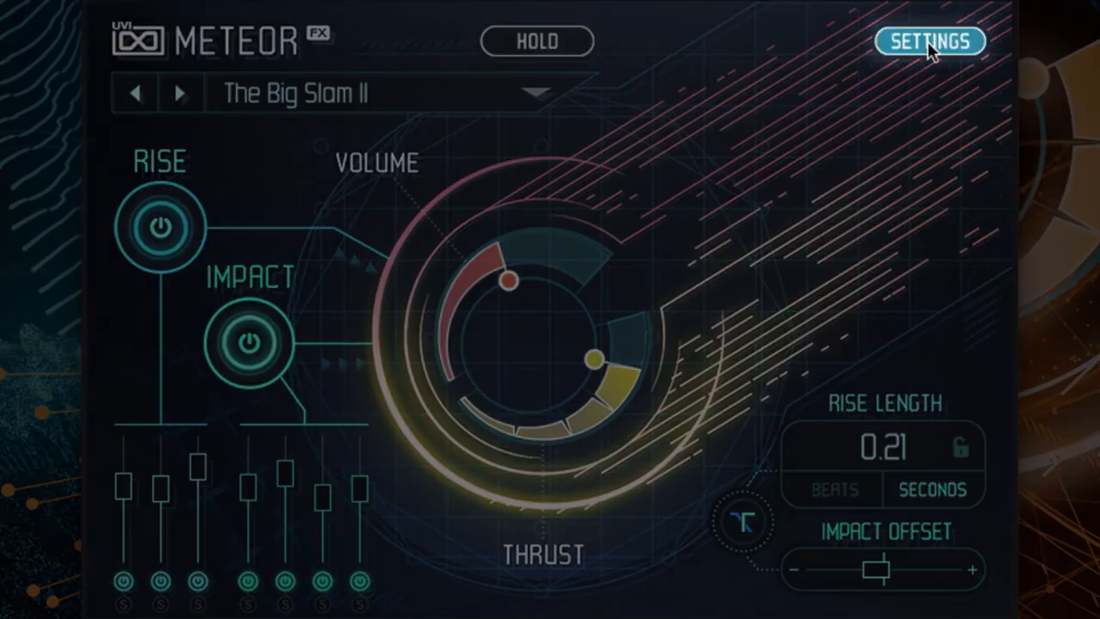
- Open the settings page and solo the impact layers one after another, ending on PRC Big Hit 6
left_click(928, 41)
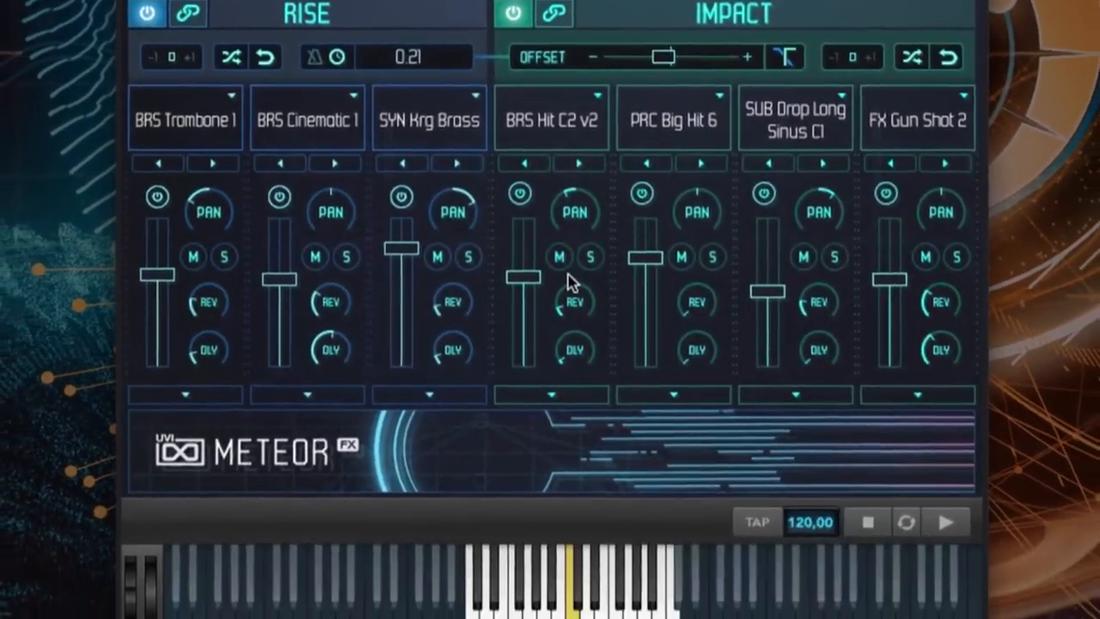
left_click(591, 257)
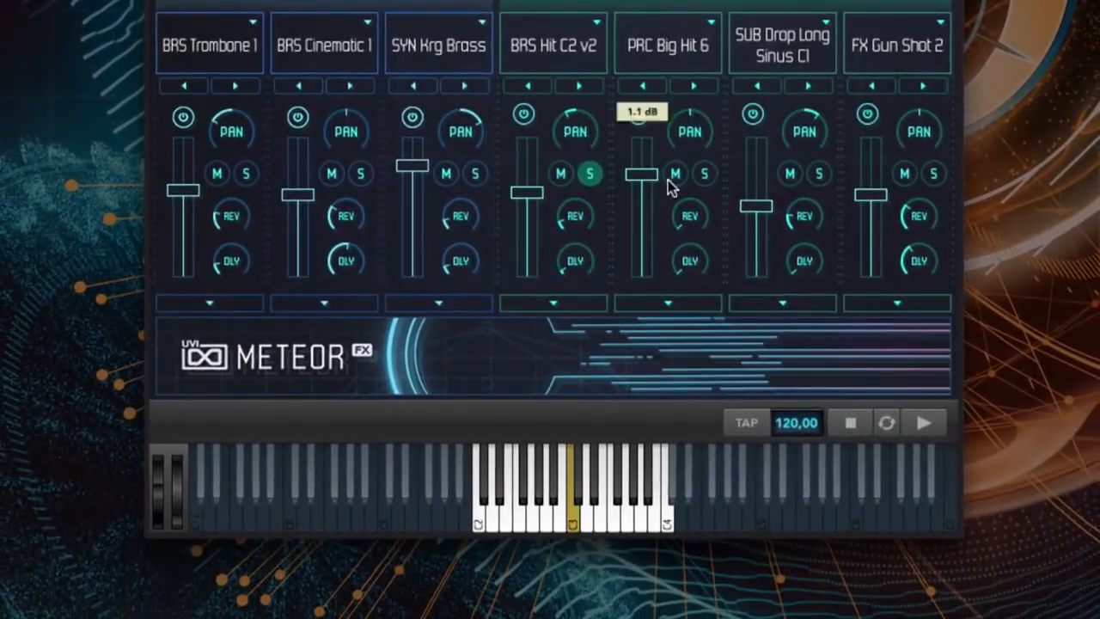
left_click(713, 257)
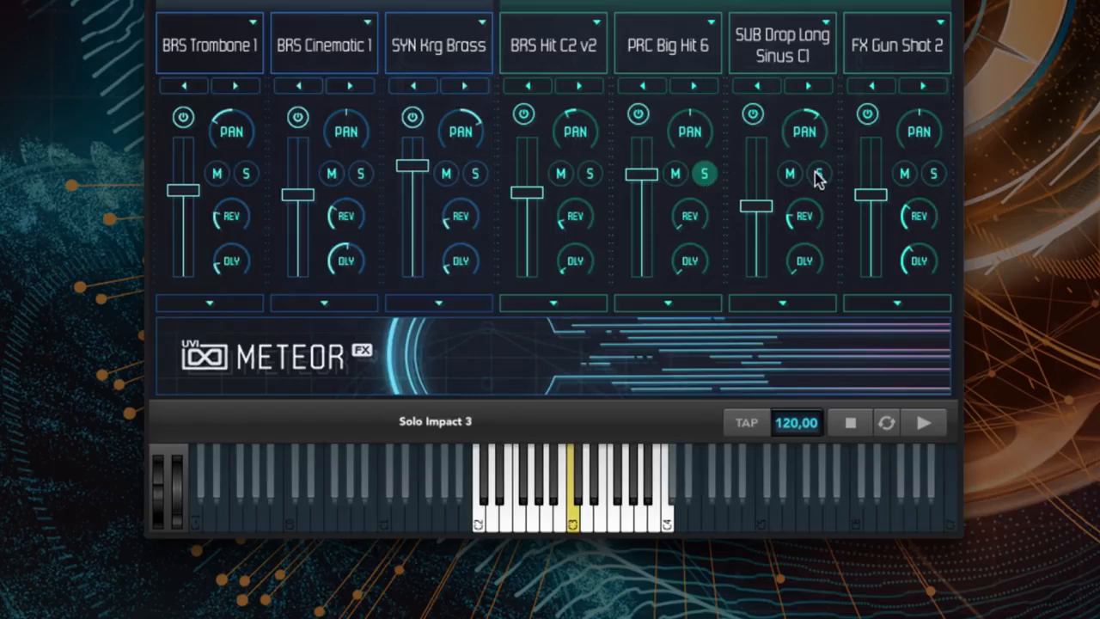
left_click(932, 175)
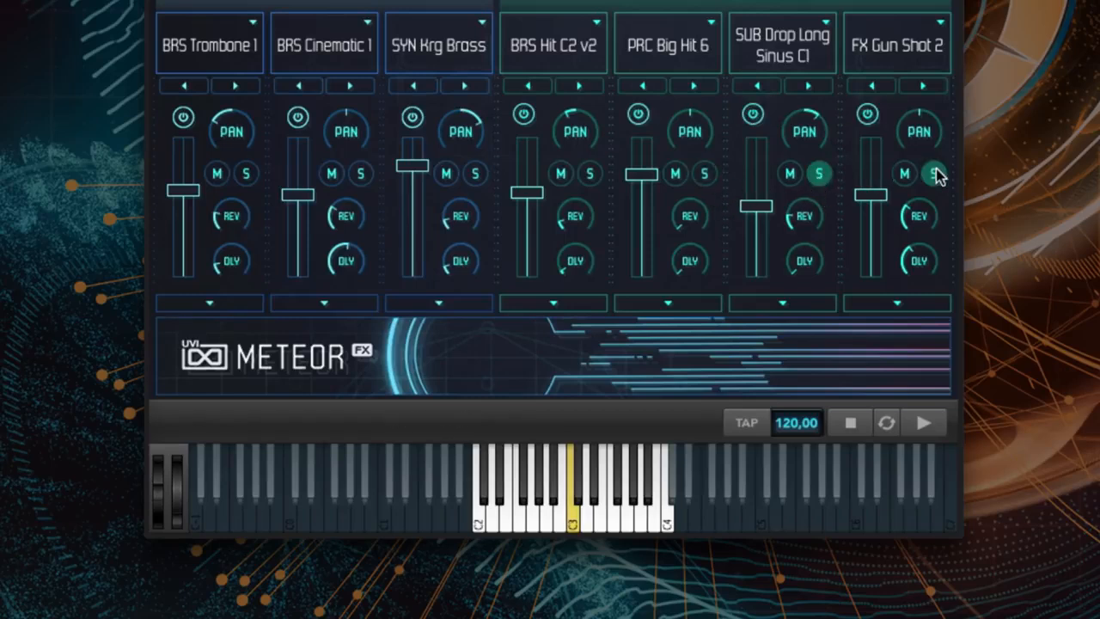
left_click(704, 175)
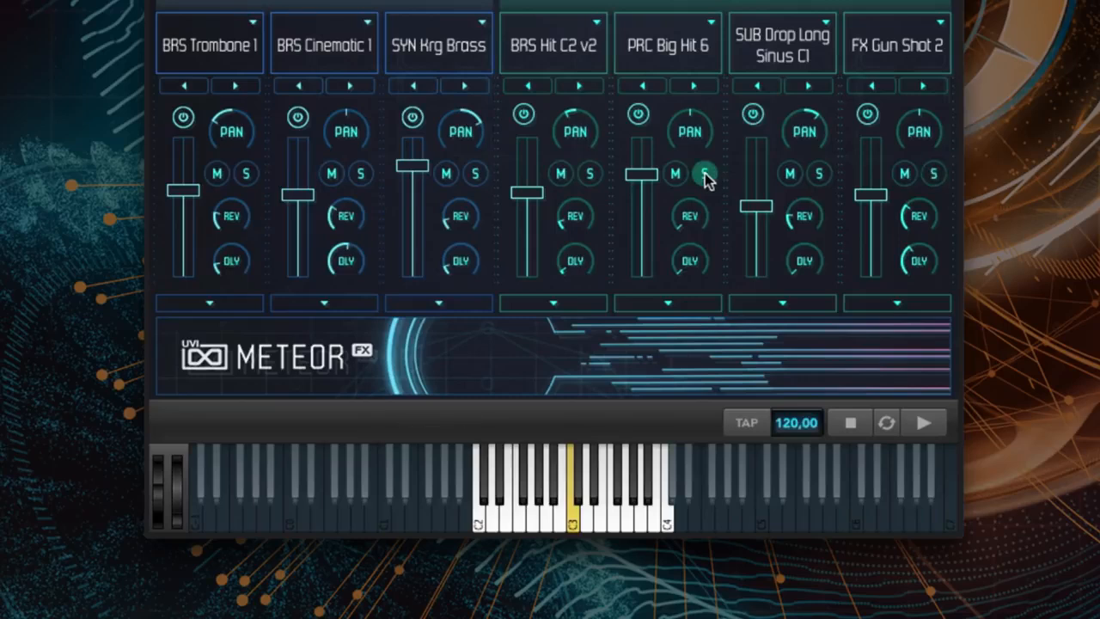
- Try the Field Rec Metal samples MTL Box 1 and MTL Rattle 1 on the second impact layer
left_click(665, 51)
mouse_move(707, 108)
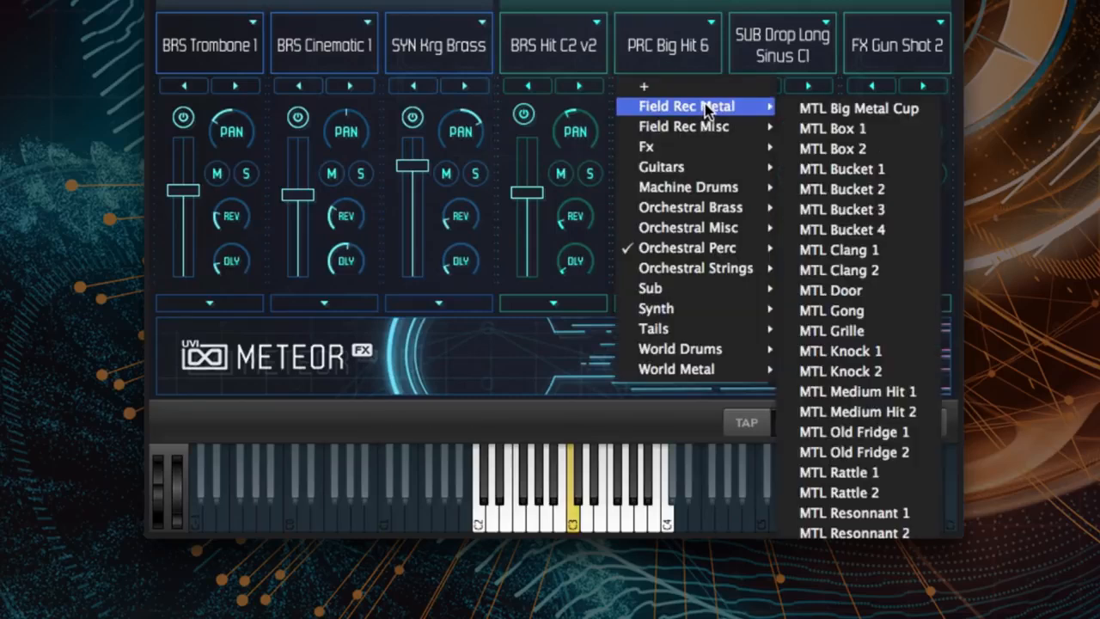
left_click(832, 129)
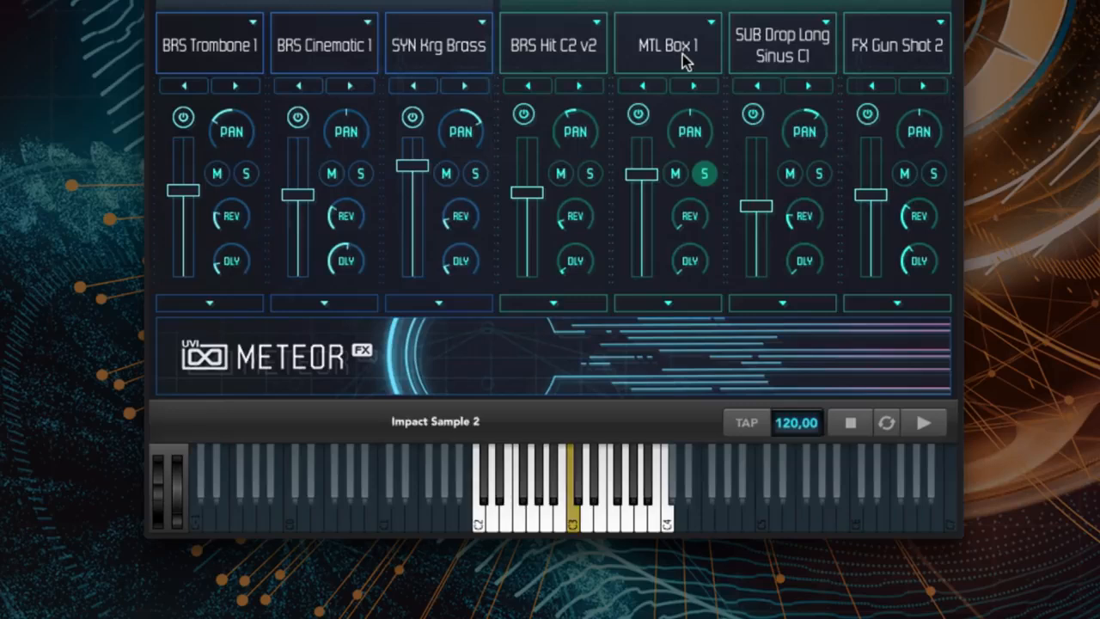
left_click(686, 60)
mouse_move(731, 110)
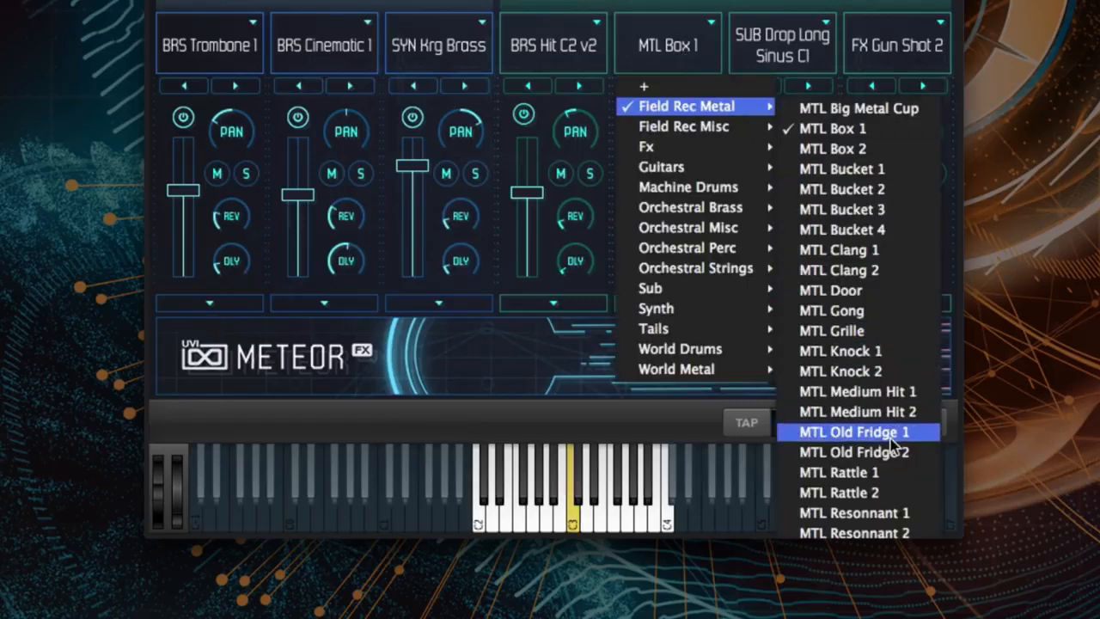
left_click(804, 473)
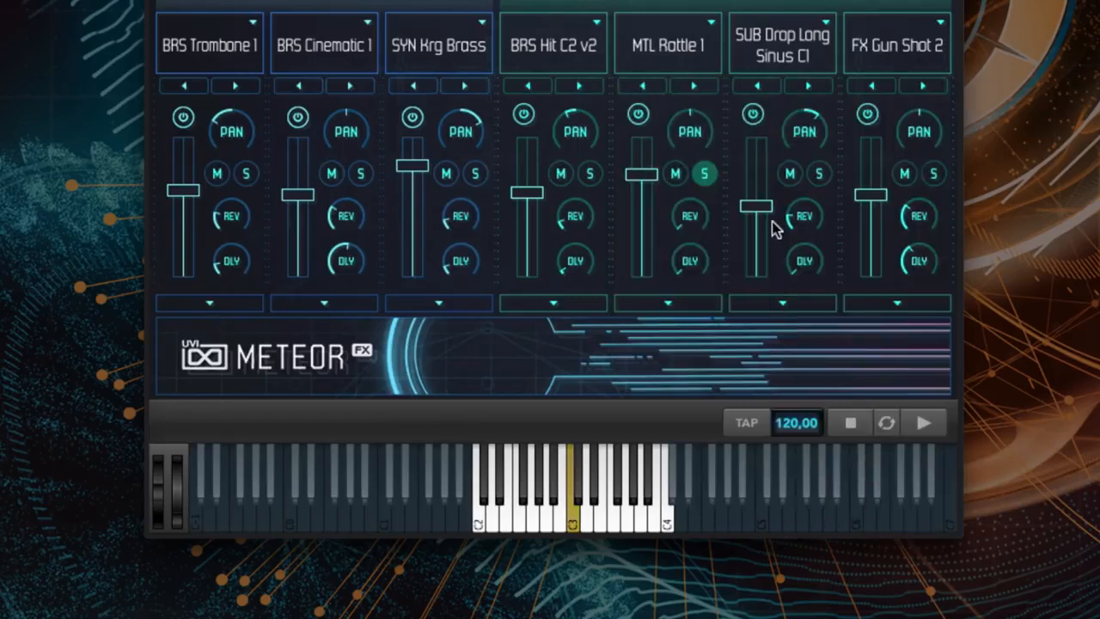
- Load the Field Rec Metal sample MTL Sheet 1 into the second impact layer
left_click(685, 60)
mouse_move(711, 107)
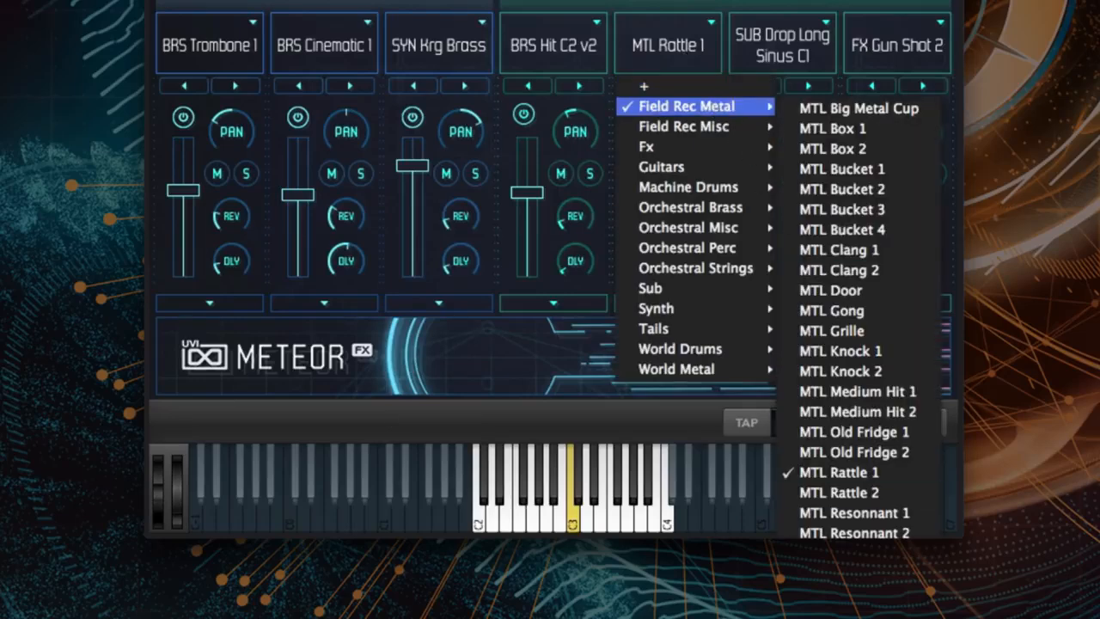
left_click(832, 553)
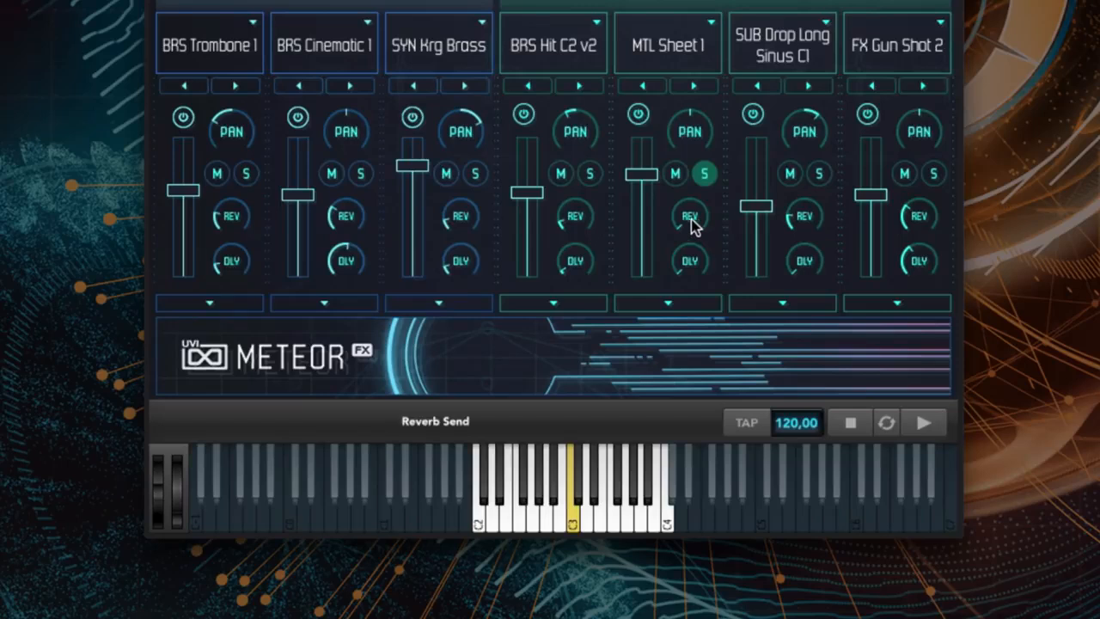
- Open the MTL Sheet 1 layer's editing controls, adjust its transient shape and shorten its tail to a little under half
left_click(669, 304)
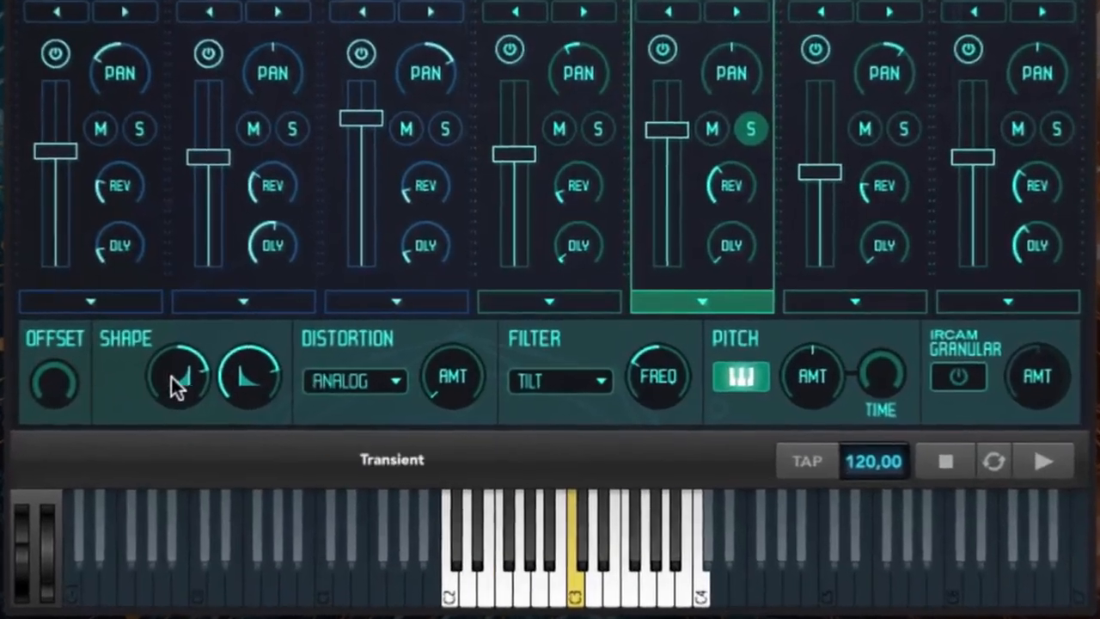
left_click_drag(169, 331, 215, 417)
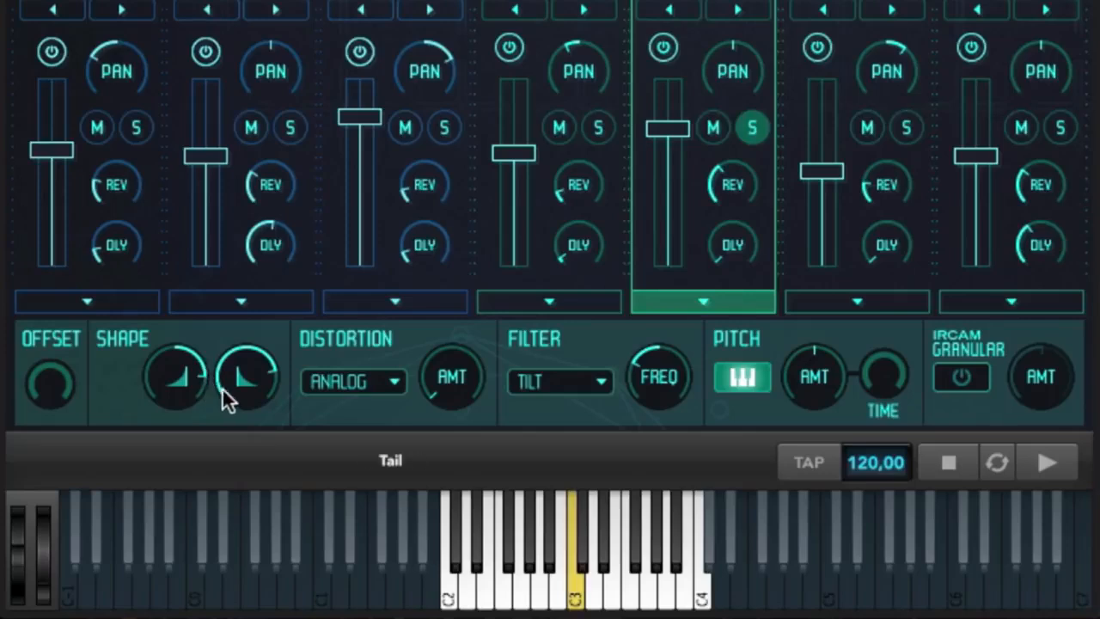
left_click_drag(253, 366, 278, 498)
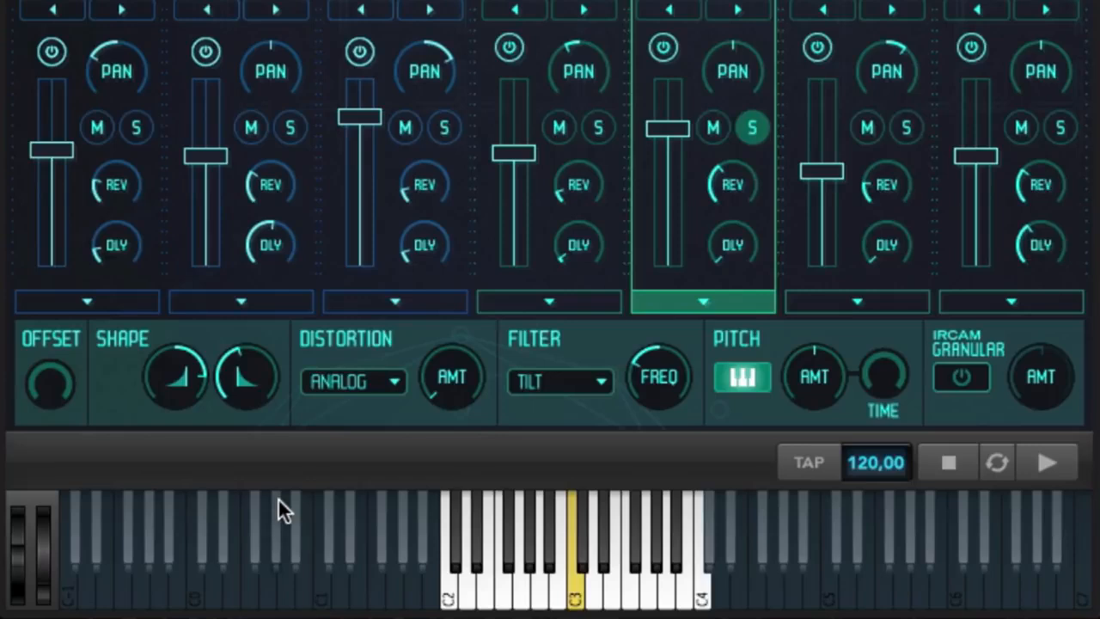
- Try the LP-HP filter type on the MTL Sheet 1 layer, raise the filter frequency past the middle and return to Tilt
left_click(589, 387)
left_click(537, 411)
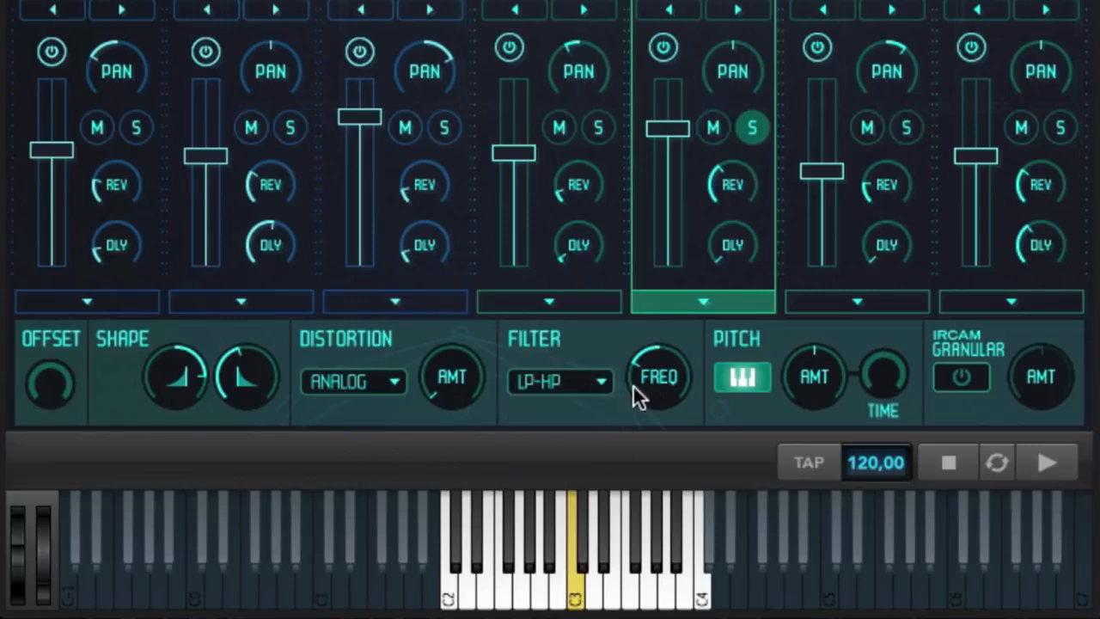
left_click_drag(658, 381, 653, 274)
left_click(593, 381)
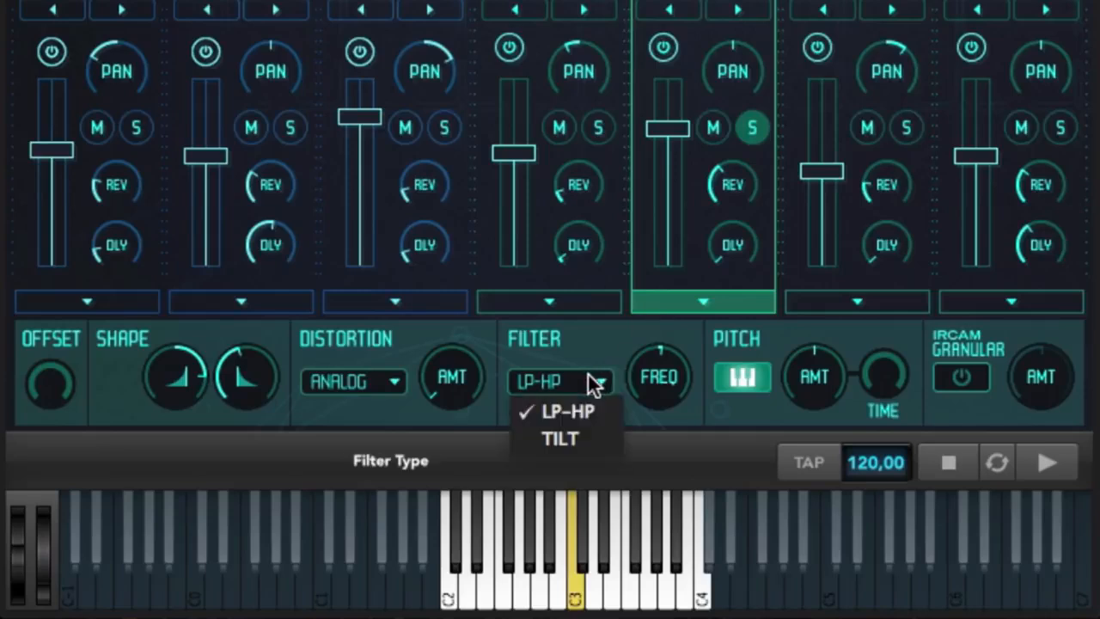
left_click(583, 434)
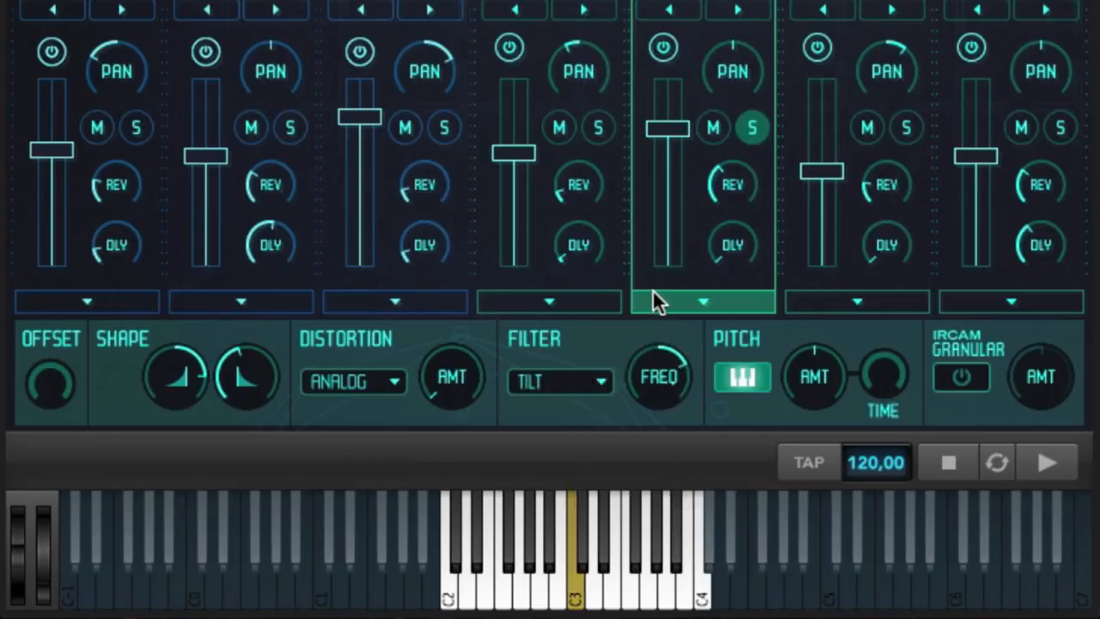
- Lower the MTL Sheet 1 layer's pitch amount to -24.0 st and raise its pitch time to about half
mouse_move(808, 372)
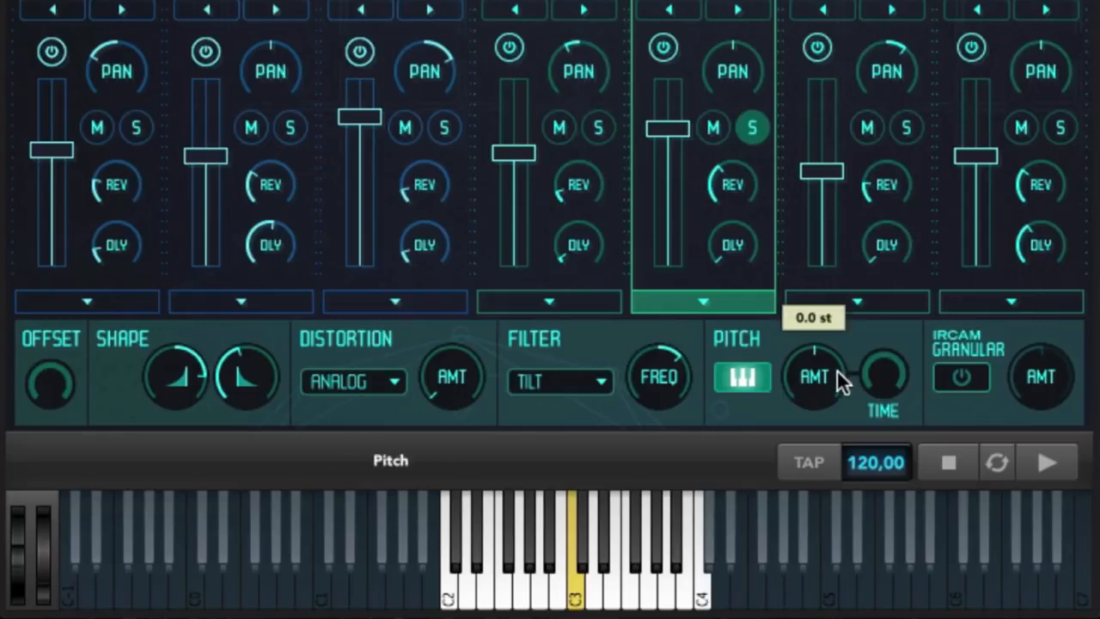
left_click_drag(837, 372, 851, 527)
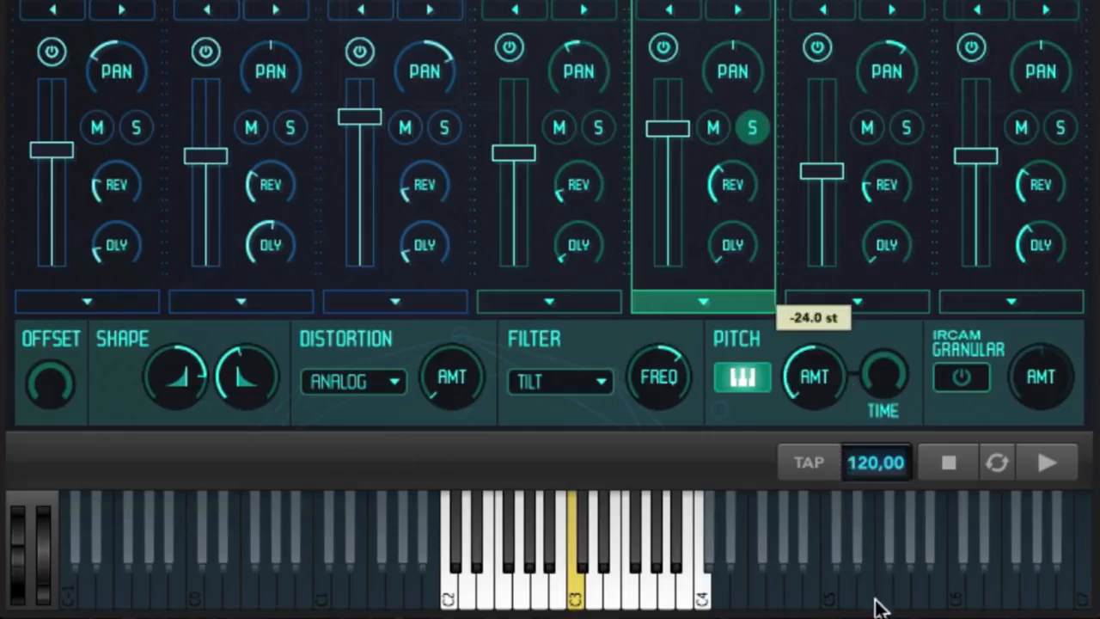
left_click_drag(879, 370, 880, 183)
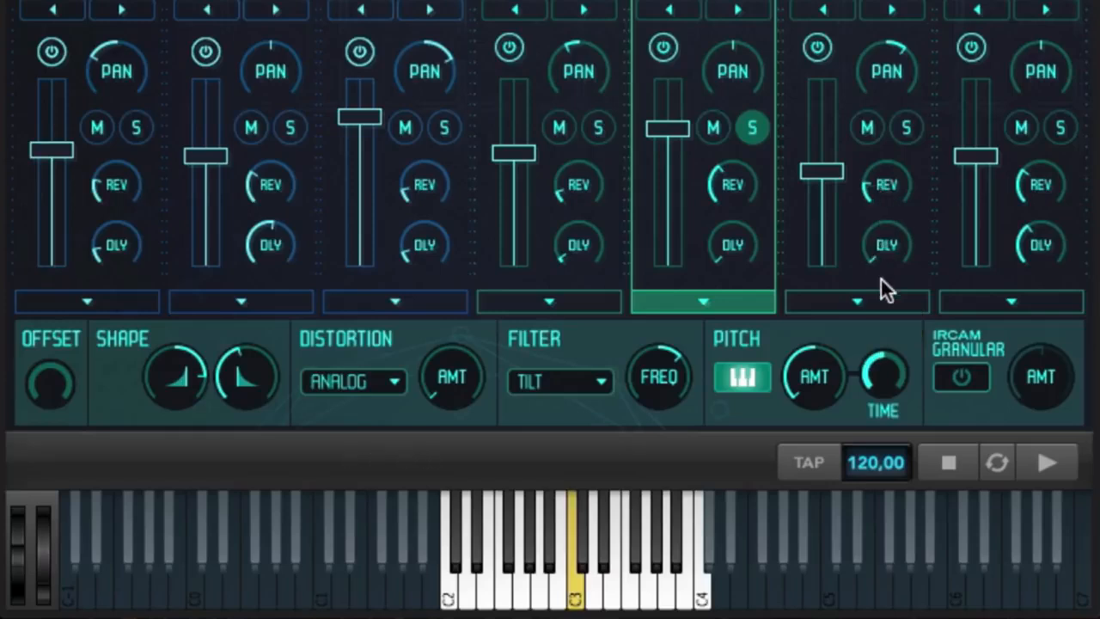
mouse_move(877, 354)
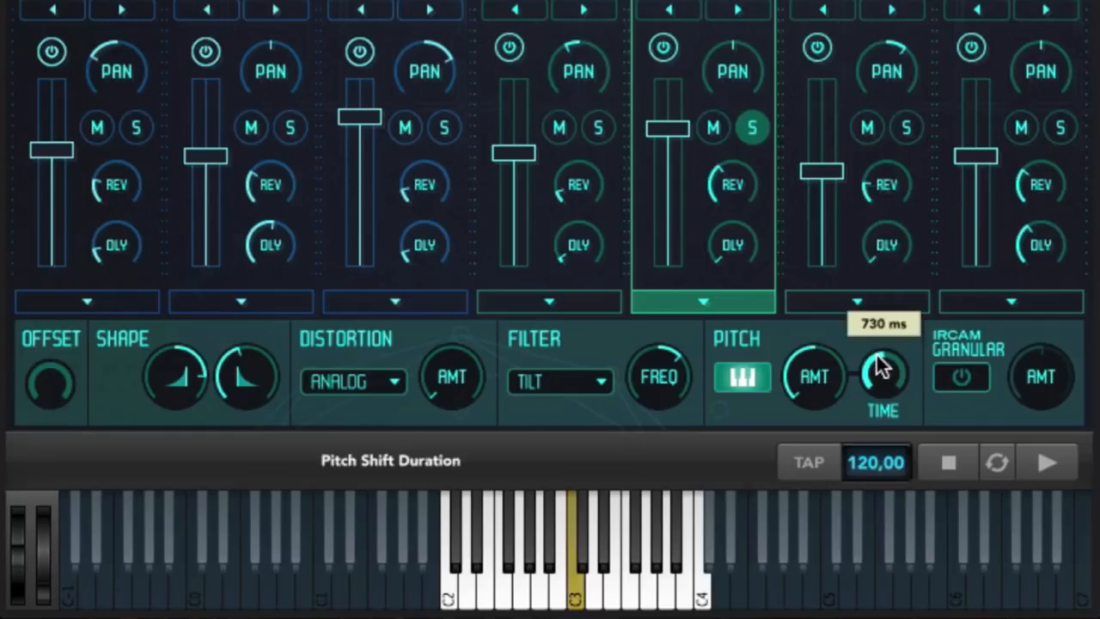
- Enable IRCAM granular mode on the MTL Sheet 1 layer, lower the layer's volume slightly and close its editing controls
left_click(961, 375)
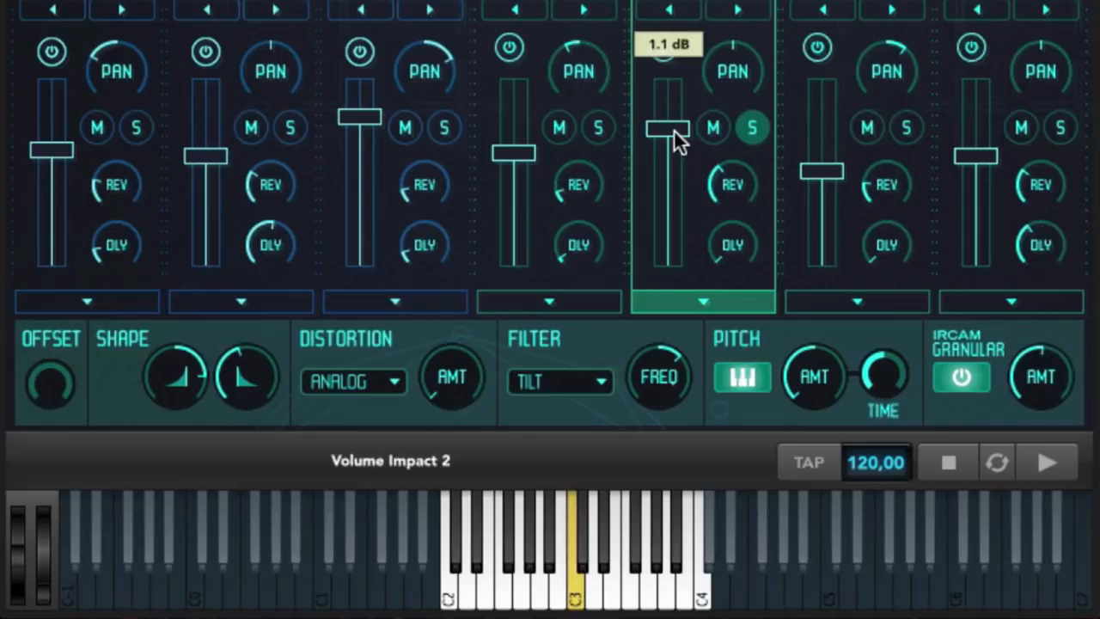
left_click_drag(674, 129, 676, 141)
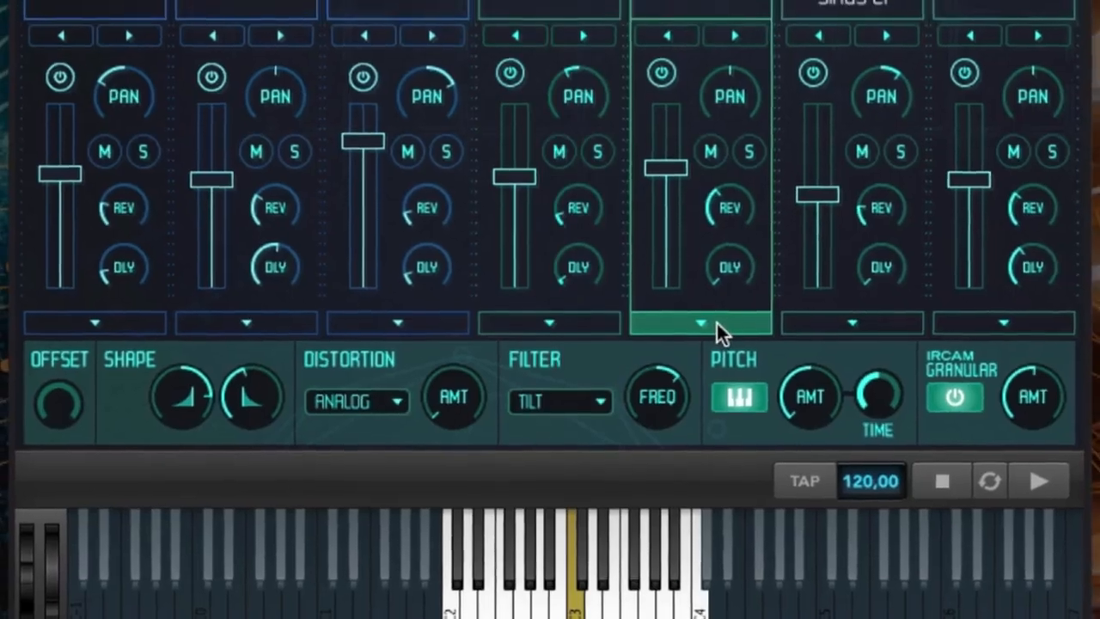
left_click(709, 302)
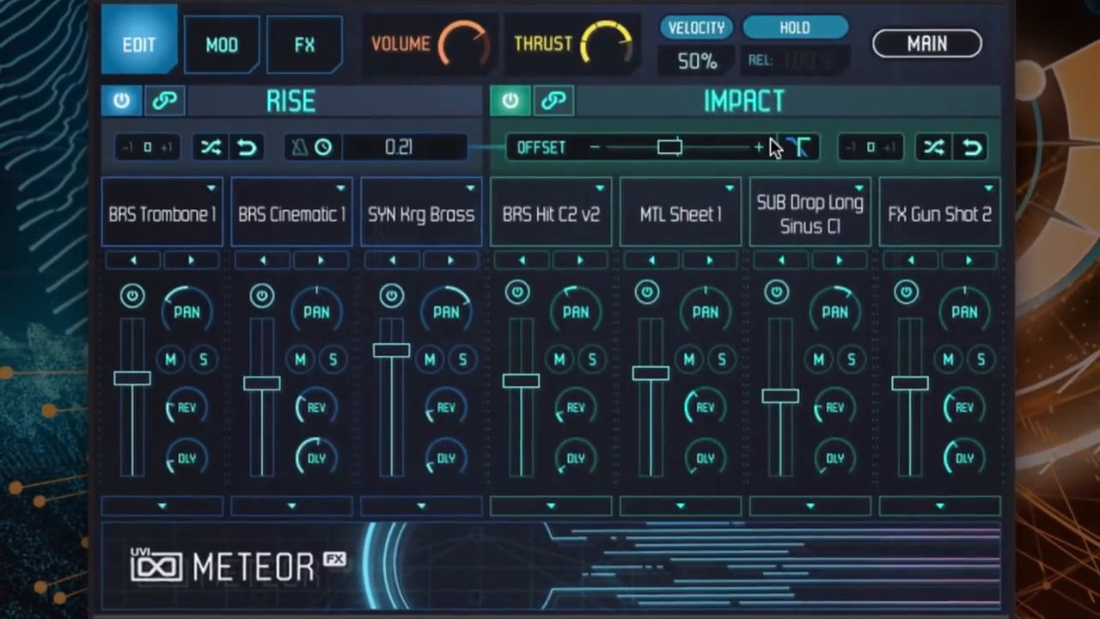
- On the effects page, raise the Width effect's Color and the EQ's Low Gain, and return to the main page
left_click(311, 49)
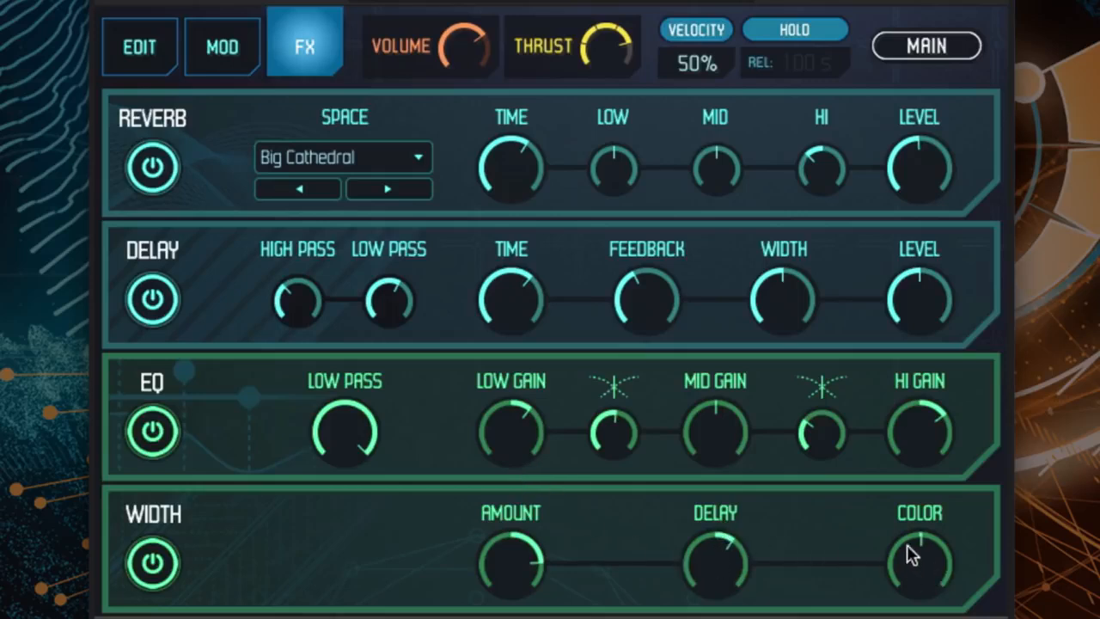
left_click_drag(907, 546, 902, 466)
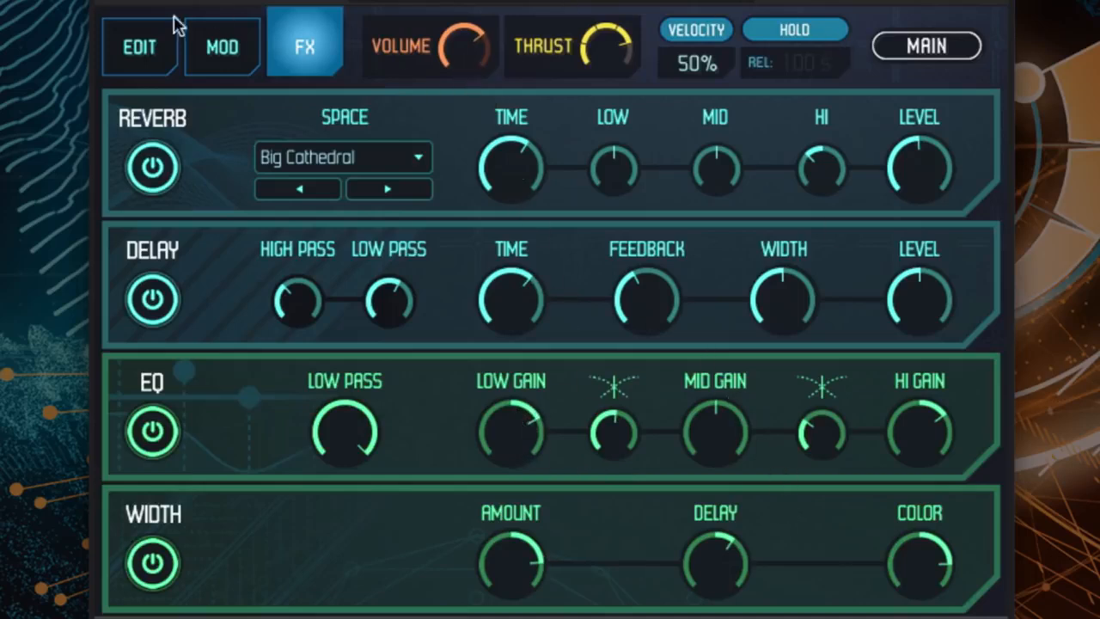
left_click(153, 49)
left_click(915, 48)
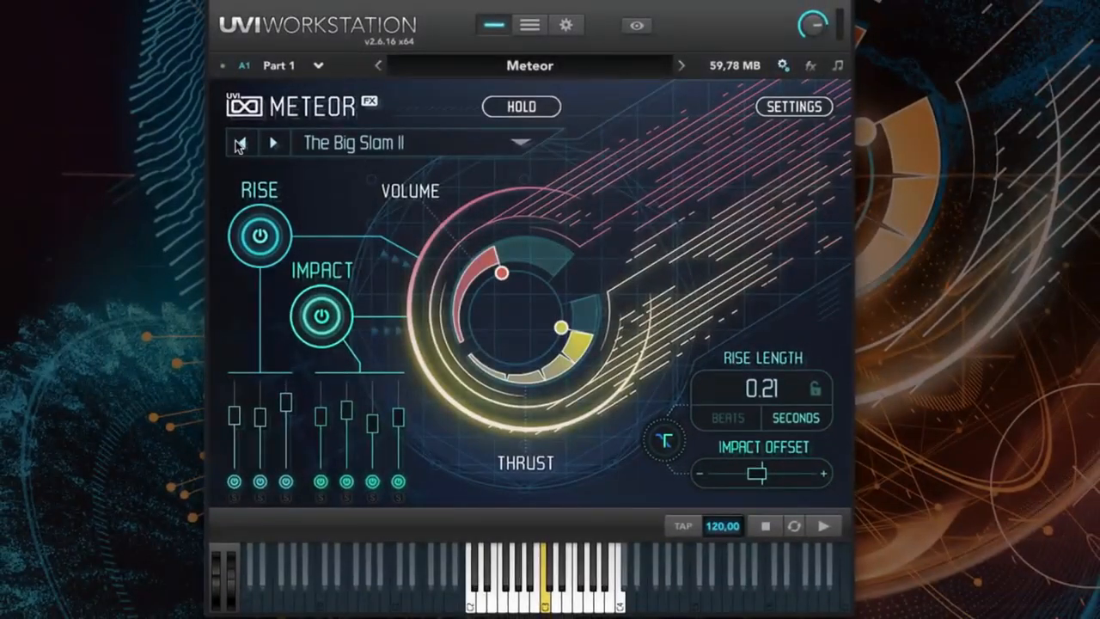
- Reload The Big Slam II by stepping to the previous preset and back, and switch off its impact section
left_click(241, 145)
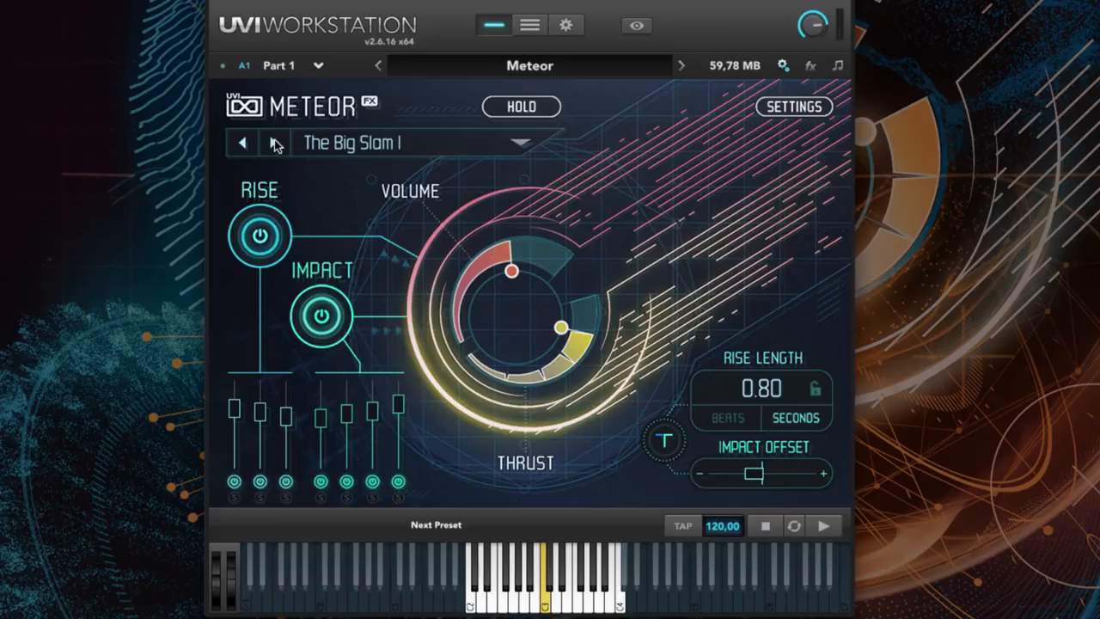
left_click(274, 143)
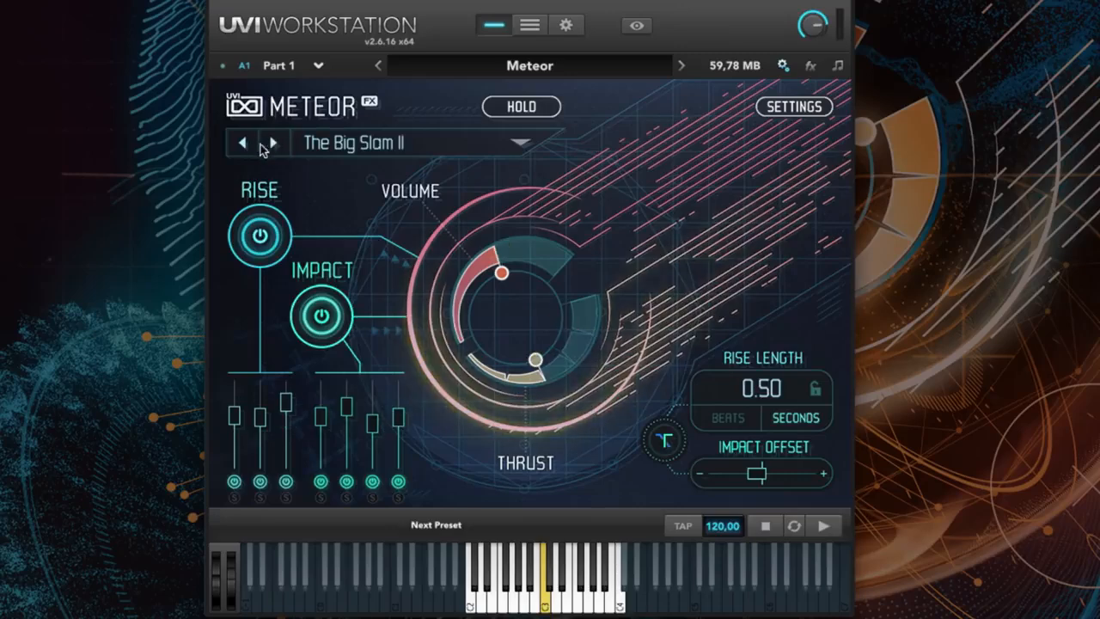
left_click(320, 313)
- Set the rise length to 5 seconds and turn off Hold
double_click(762, 388)
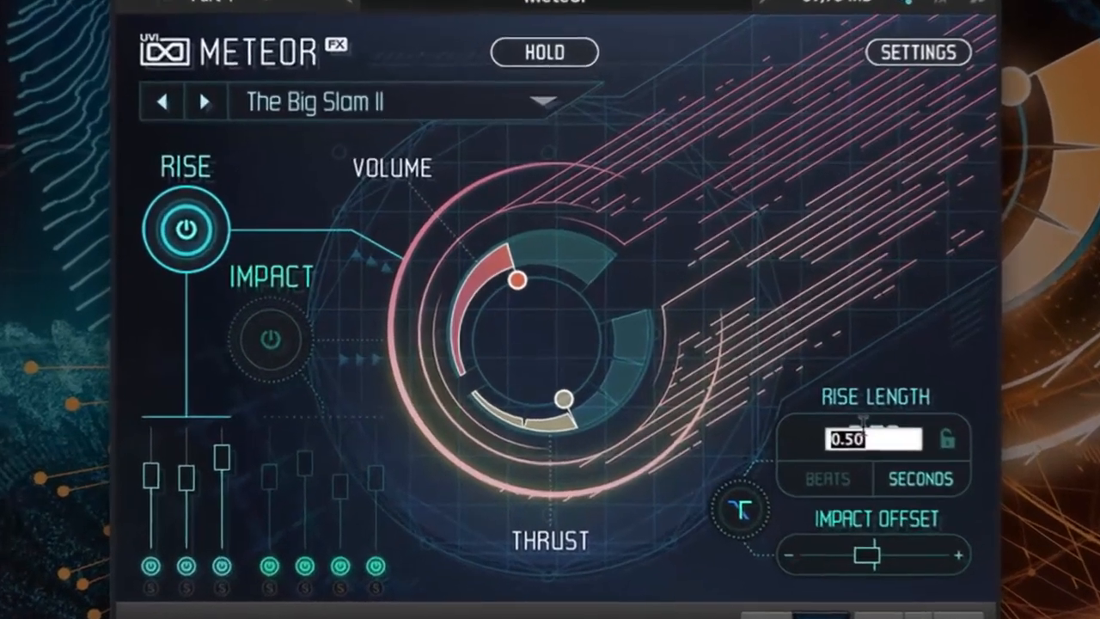
type("5")
key("Return")
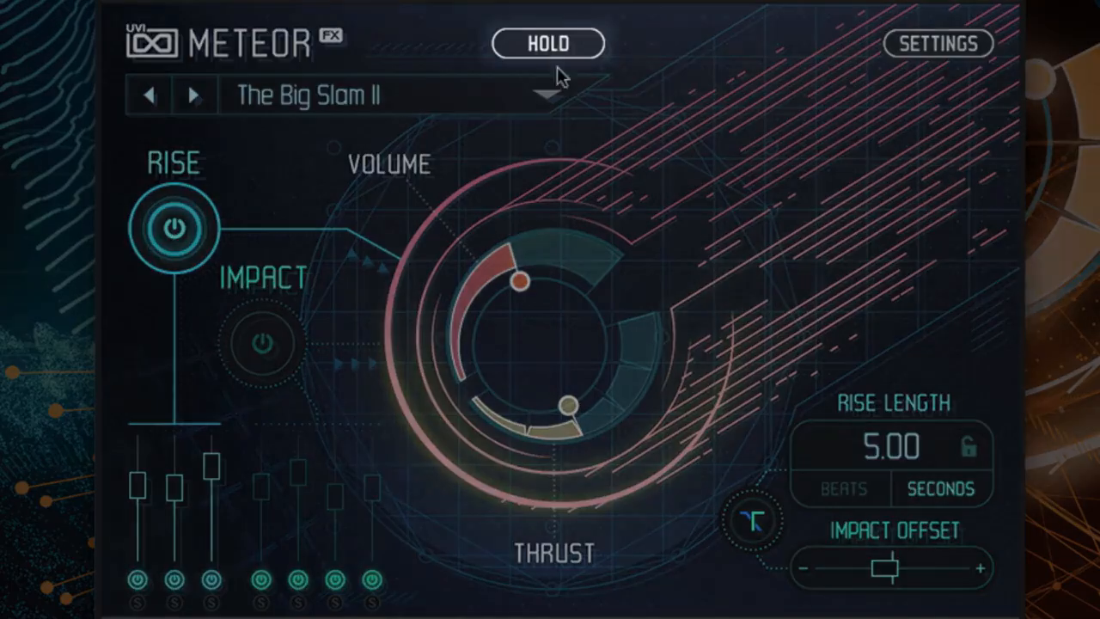
left_click(541, 44)
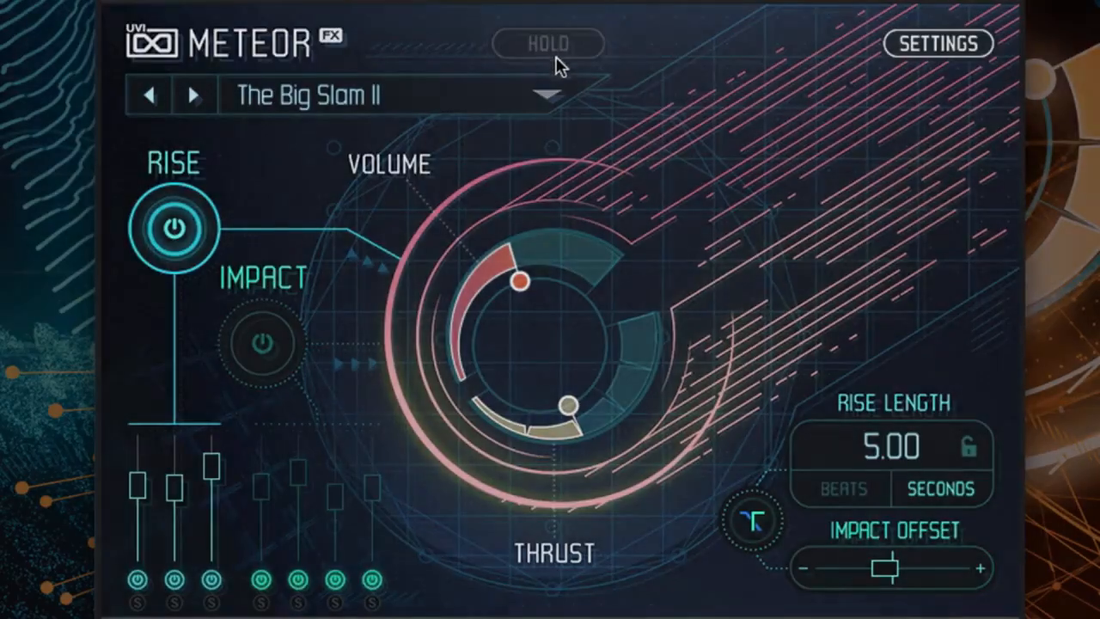
- On the settings page, set the three rise layers to equal volume and reduce their reverb and delay sends to minimum
left_click(927, 44)
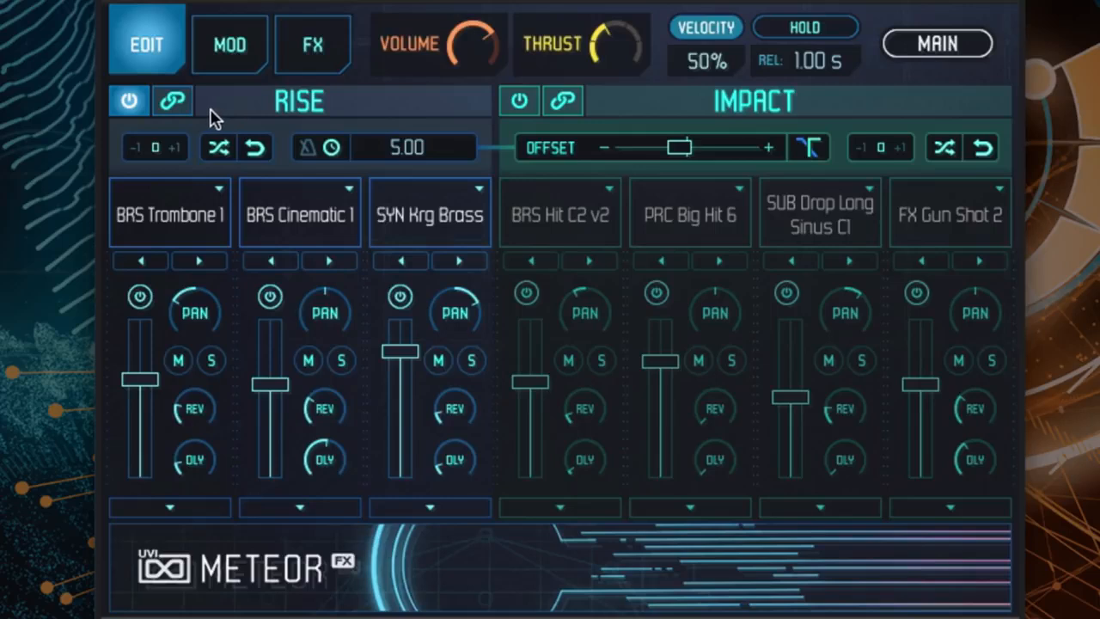
left_click_drag(144, 380, 155, 369)
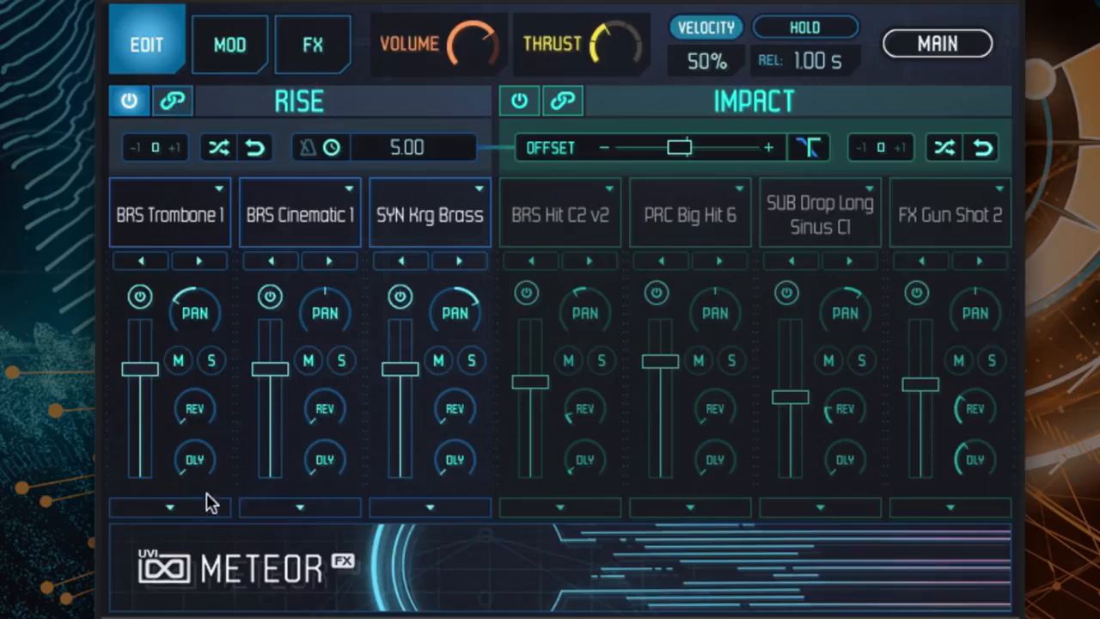
- Open the rise layer editing controls and solo BRS Trombone 1, BRS Cinematic 1 and SYN Krg Brass one after another
left_click(163, 510)
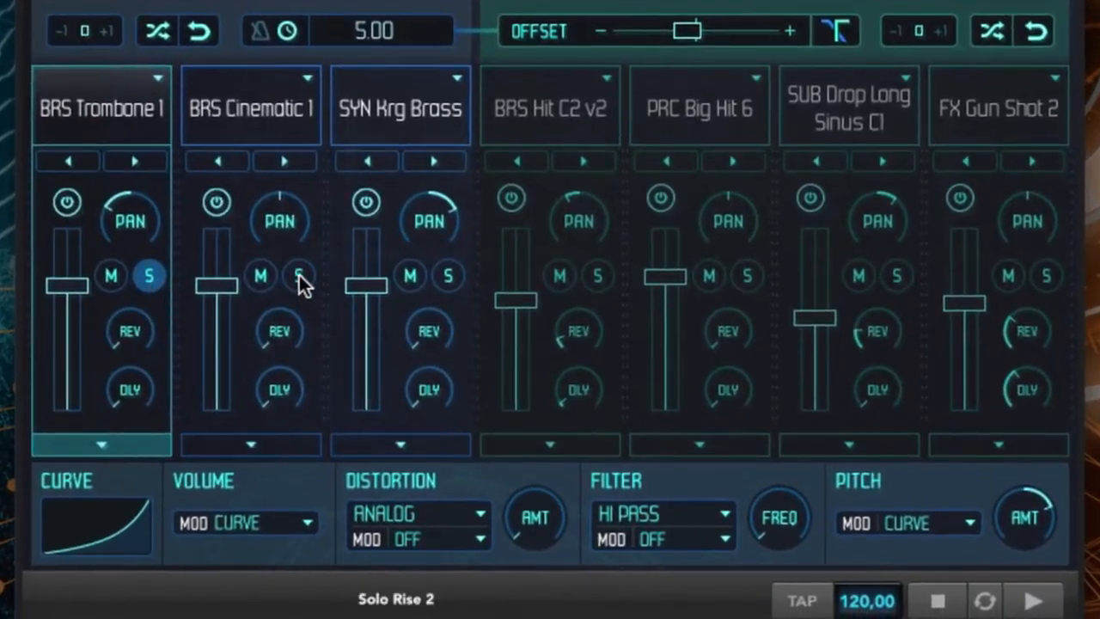
left_click(300, 275)
left_click(448, 275)
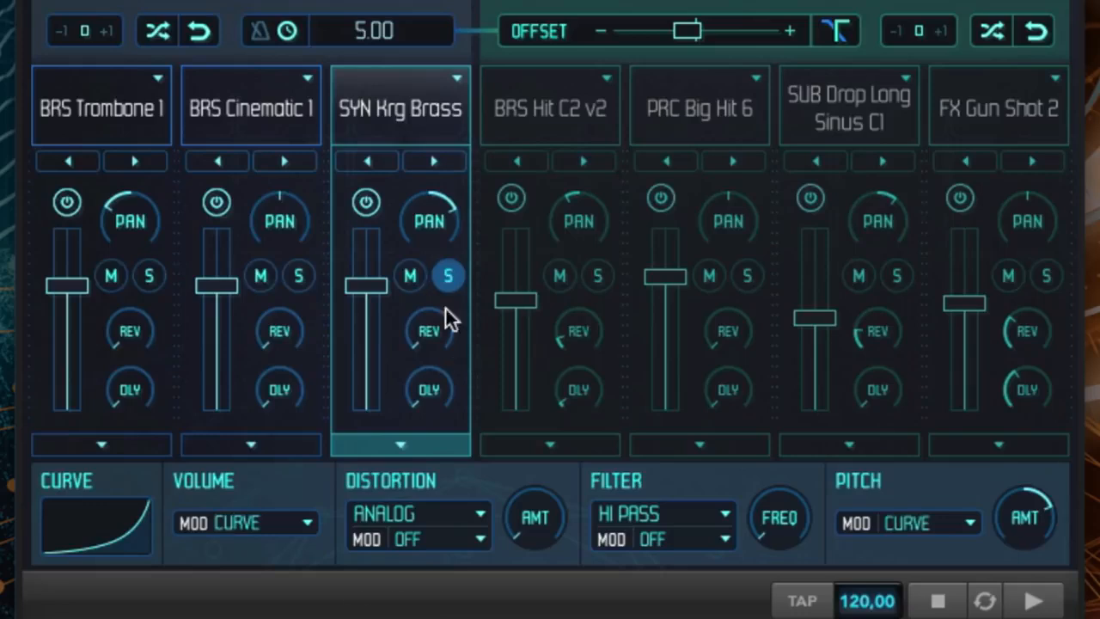
- Solo BRS Trombone 1, try its volume without modulation and restore the Curve modulation
left_click(150, 276)
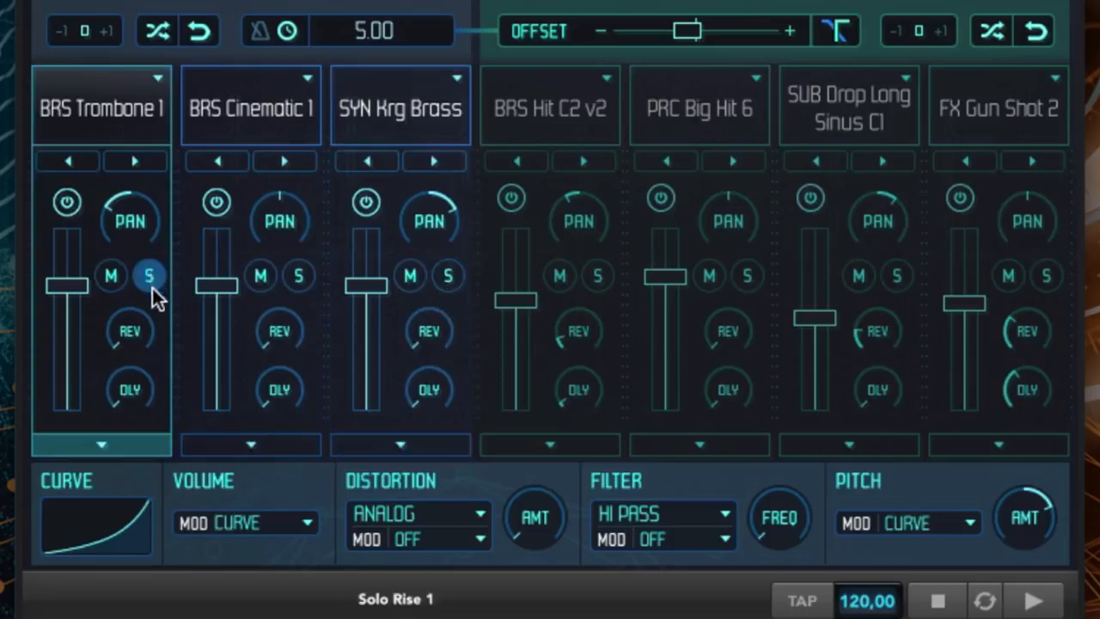
left_click(254, 522)
left_click(262, 551)
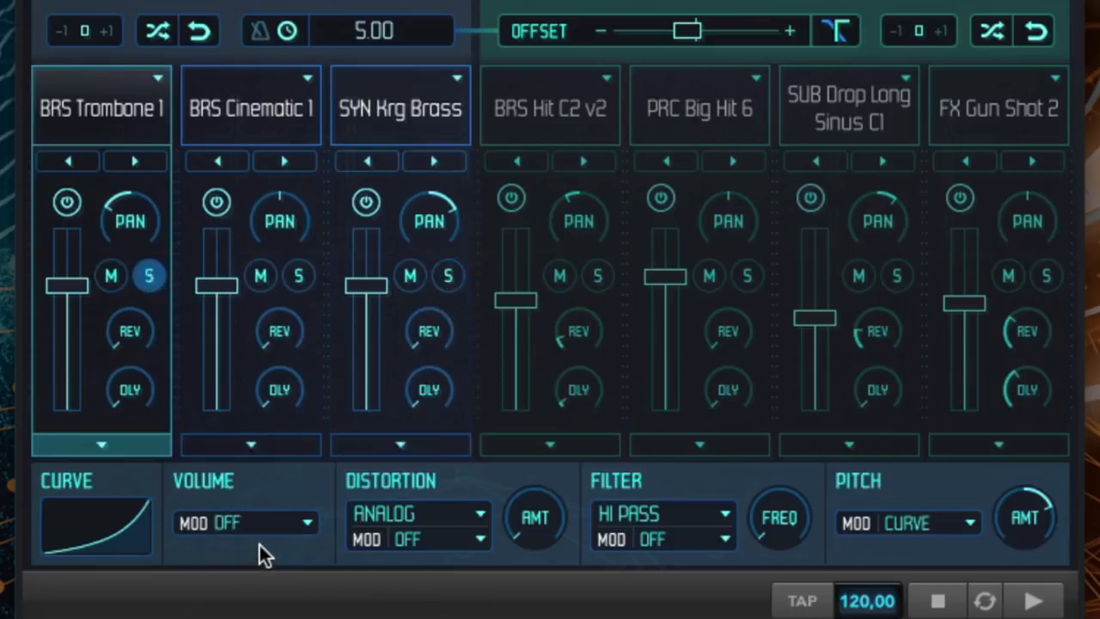
left_click(233, 521)
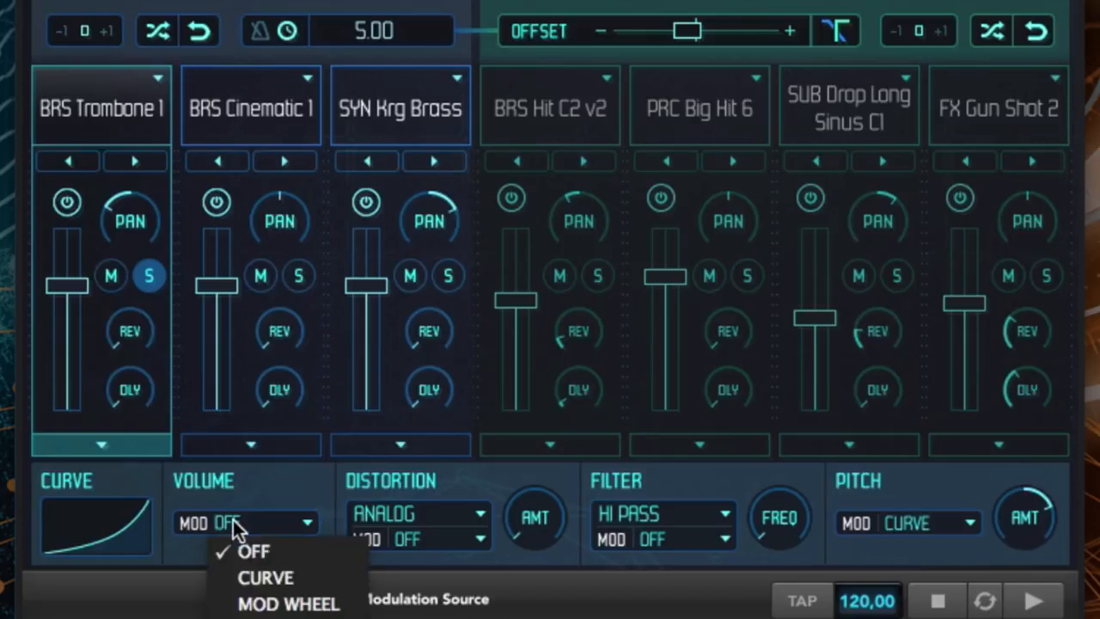
left_click(256, 571)
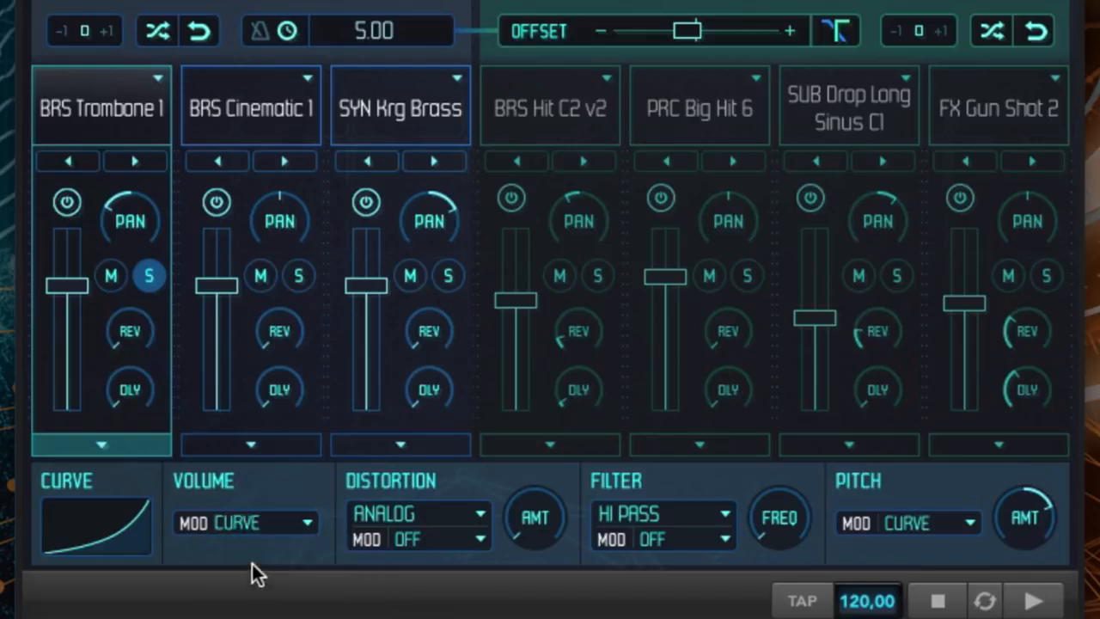
- Try Mod Wheel as BRS Trombone 1's volume modulation, restore Curve, and close and unsolo the layer
left_click(241, 521)
left_click(268, 604)
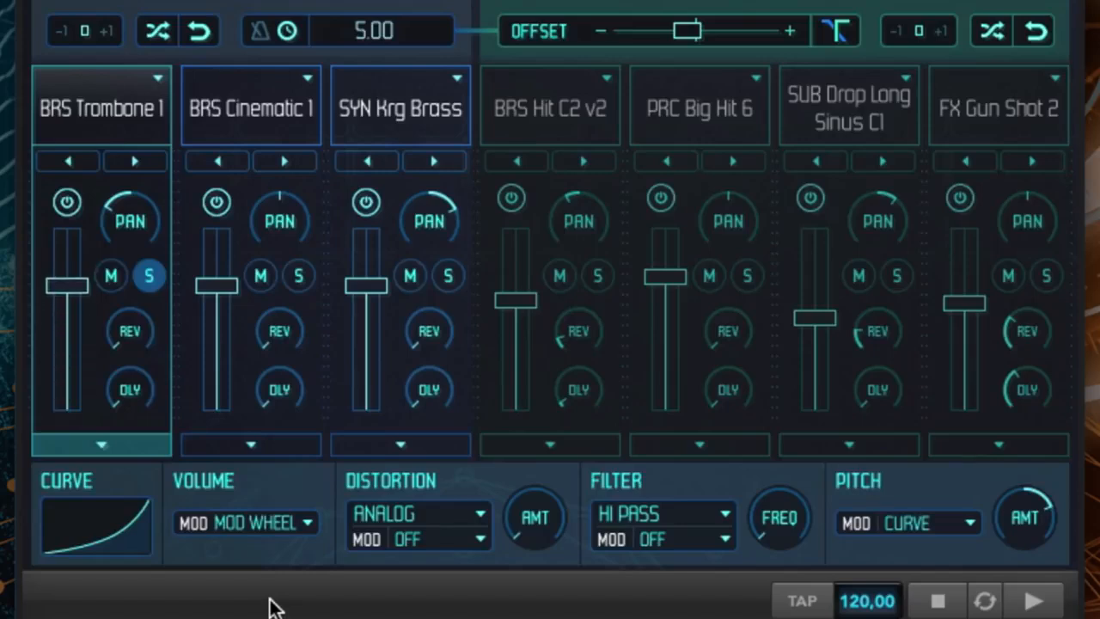
left_click(263, 520)
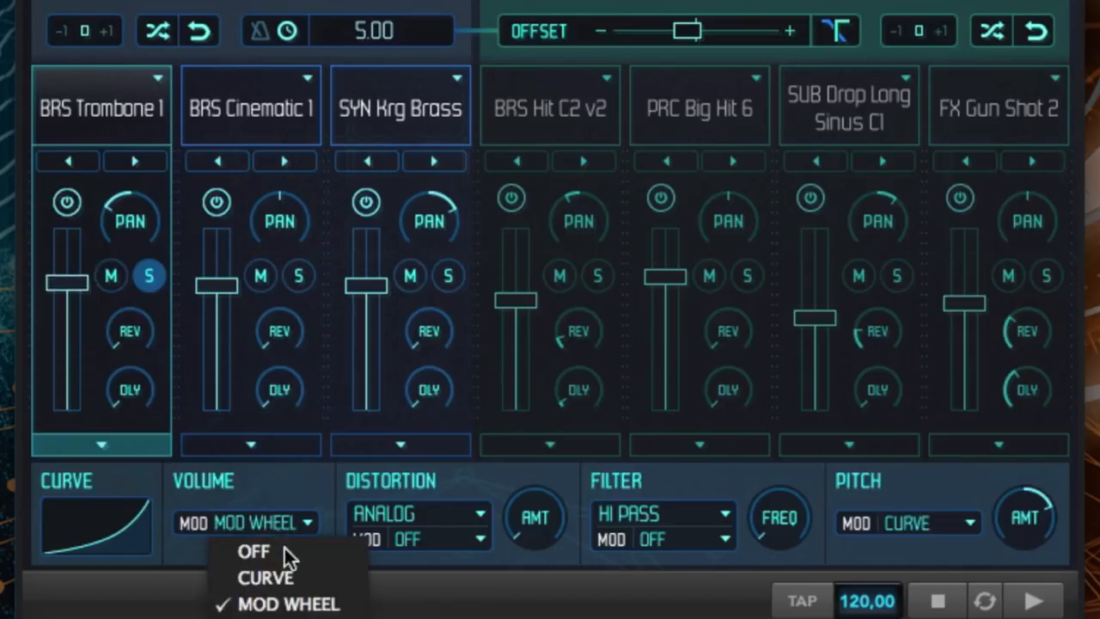
left_click(260, 577)
left_click(121, 439)
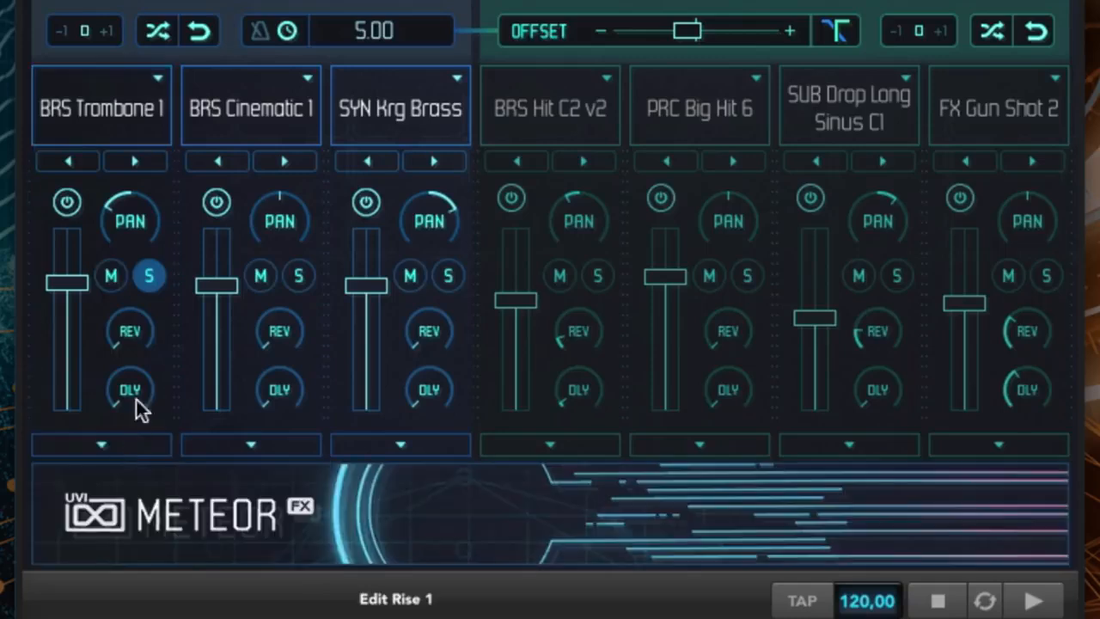
left_click(149, 274)
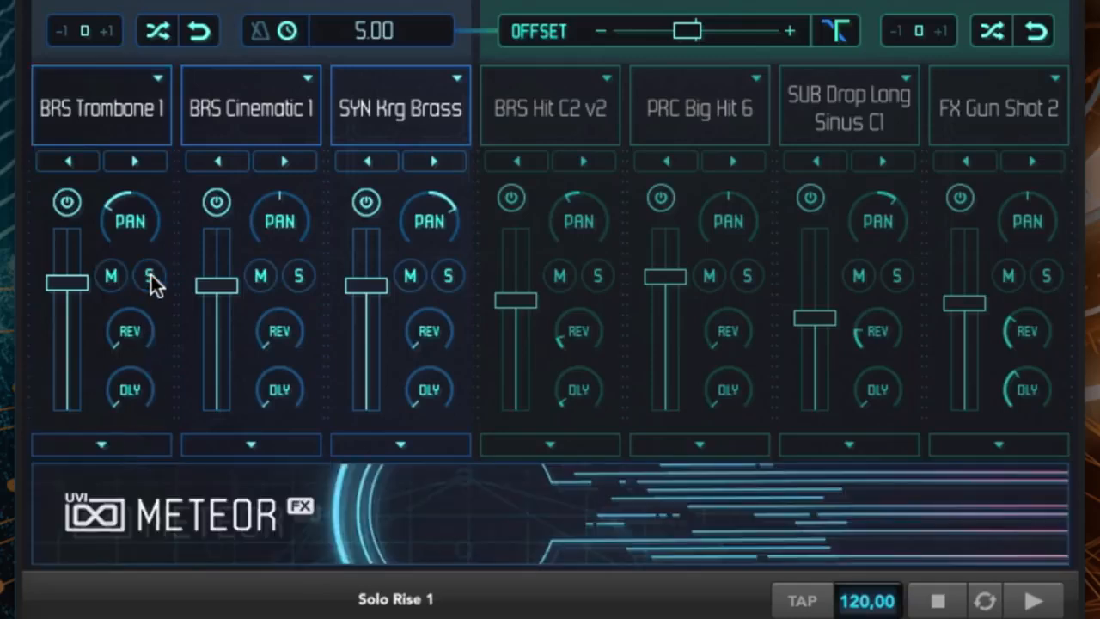
- Load the Reverse Fx sample REV Accident into the second rise layer and solo it
left_click(277, 110)
mouse_move(305, 322)
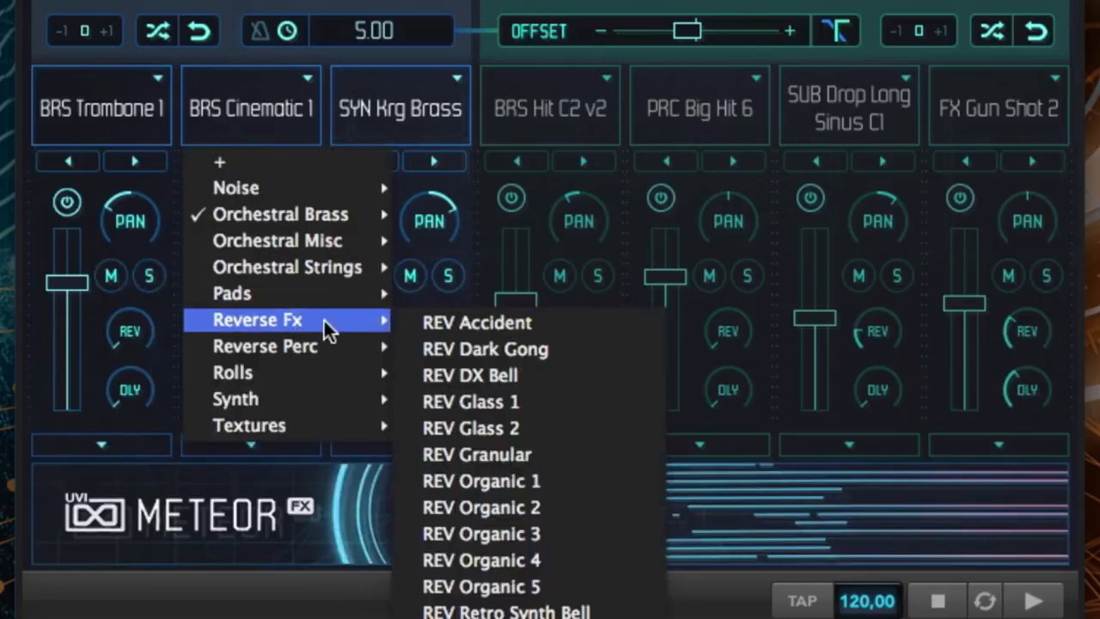
left_click(466, 323)
left_click(297, 275)
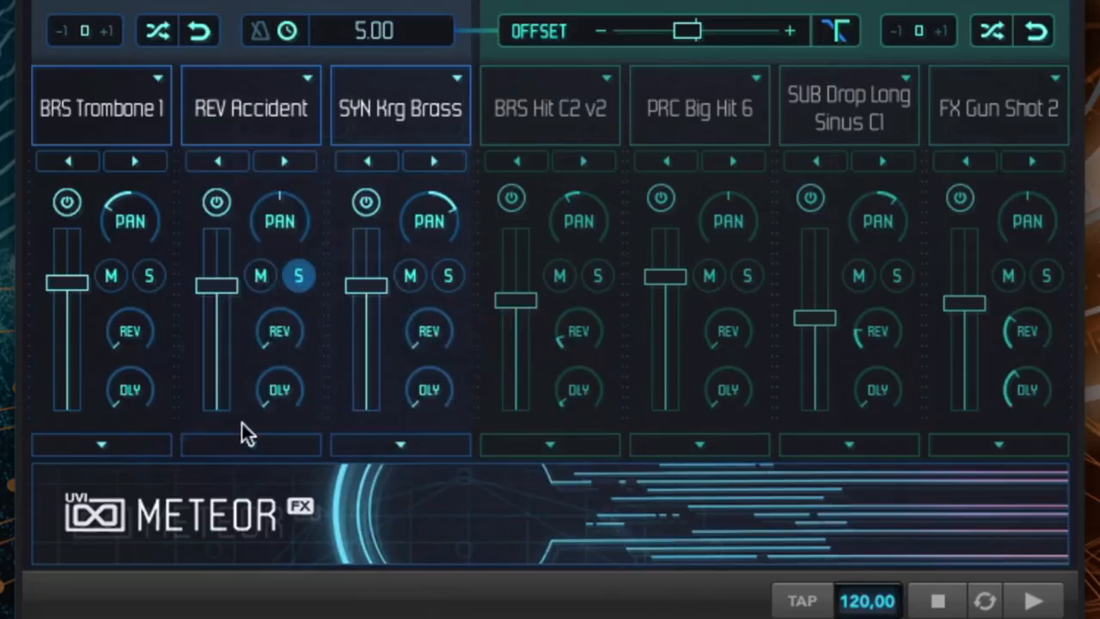
- Bend the REV Accident layer's modulation curve downward for a later, steeper rise, and close and unsolo the layer
left_click(247, 446)
left_click_drag(114, 529, 138, 575)
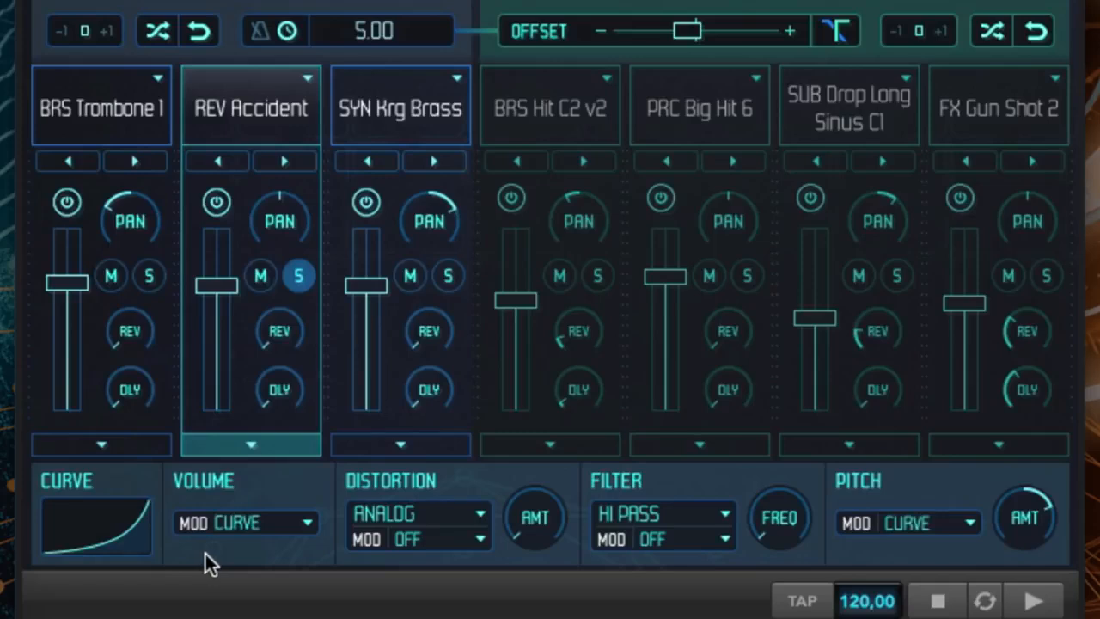
left_click(266, 447)
left_click(301, 273)
- Solo the SYN Krg Brass layer, open its editing controls and set its distortion modulation to Curve
left_click(447, 275)
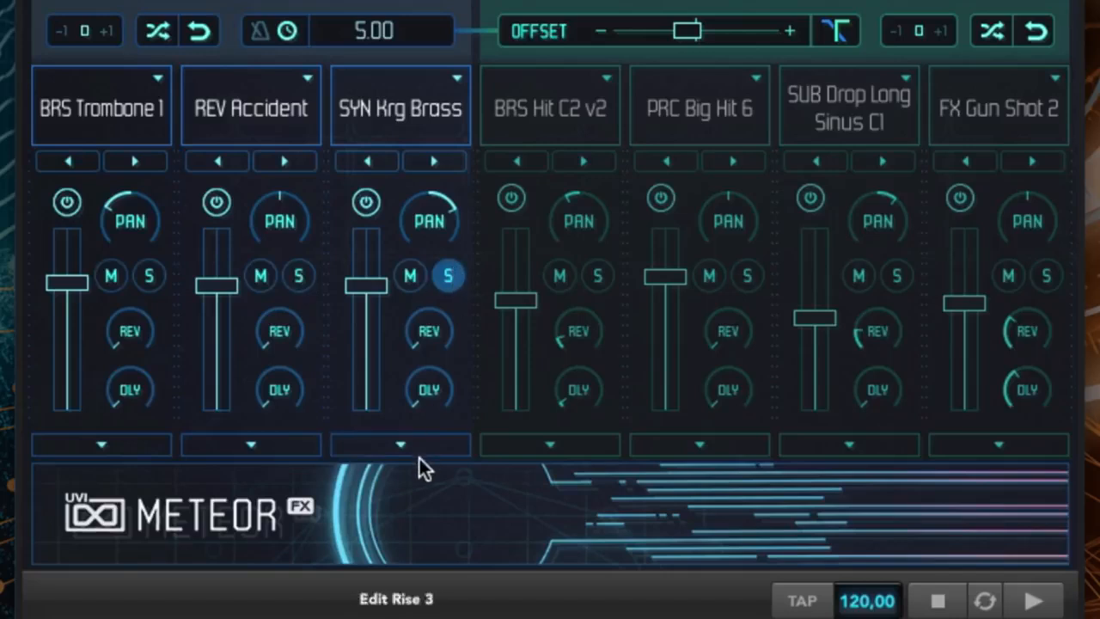
left_click(418, 447)
left_click(434, 539)
left_click(452, 594)
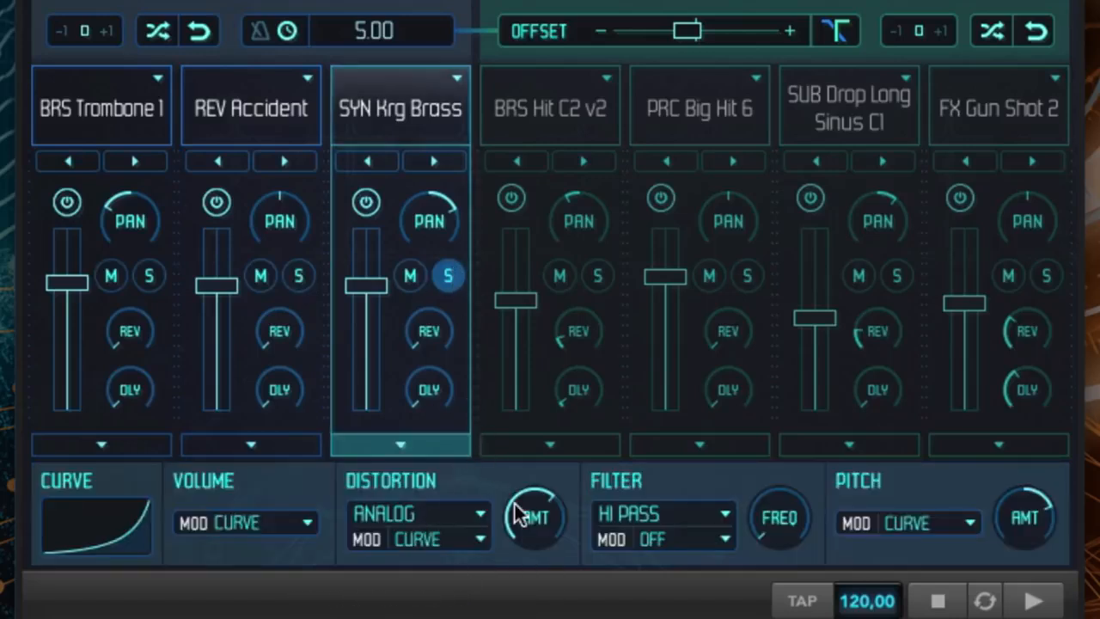
- Close the SYN Krg Brass layer's editing controls and unsolo the layer
left_click(419, 437)
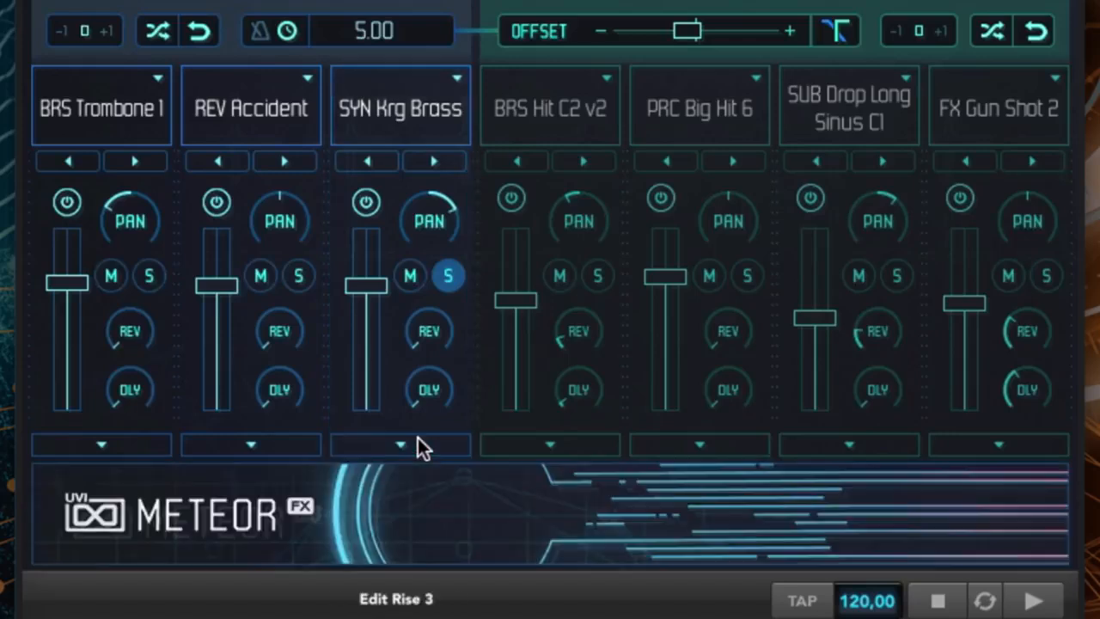
left_click(445, 274)
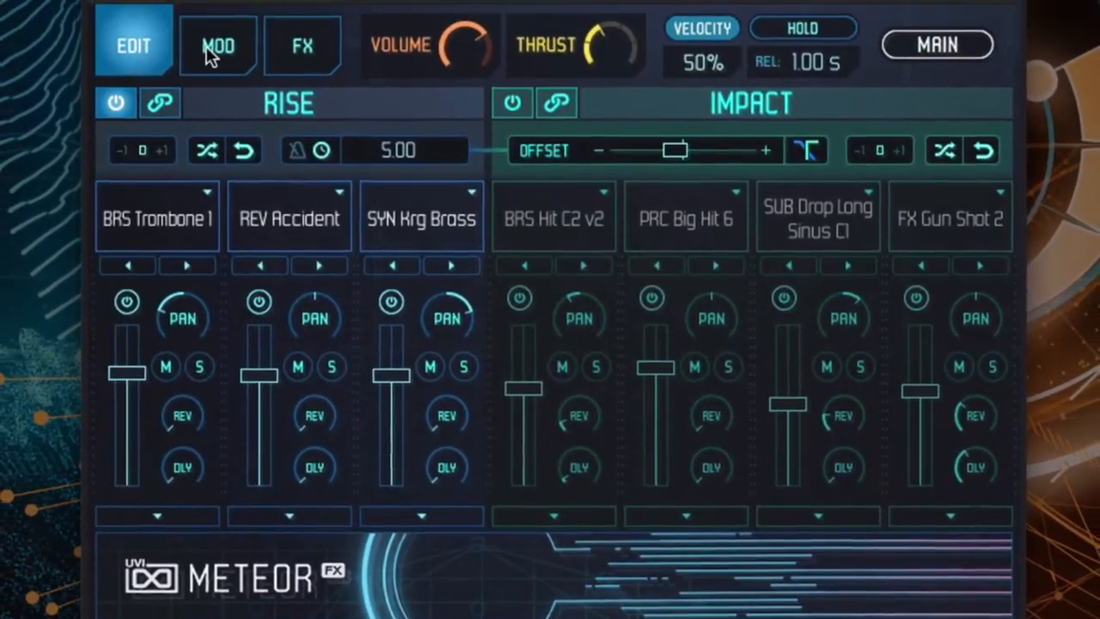
- Enable the LFO Volume modulation for the rise and set its shift time to 5.0 s
left_click(213, 47)
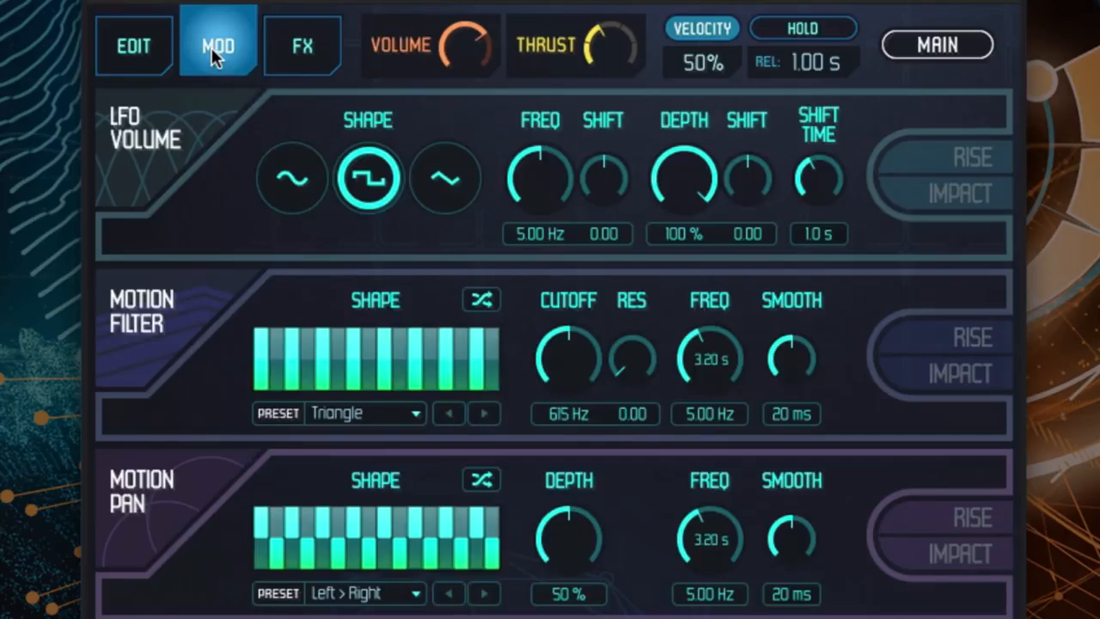
left_click(982, 148)
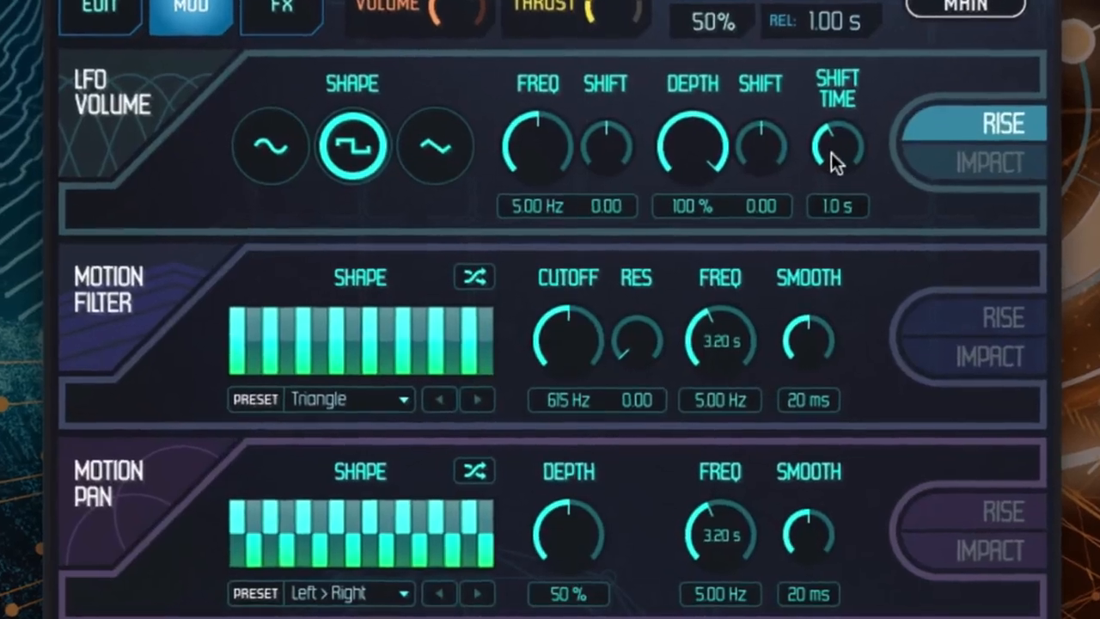
double_click(814, 179)
type("5")
key("Return")
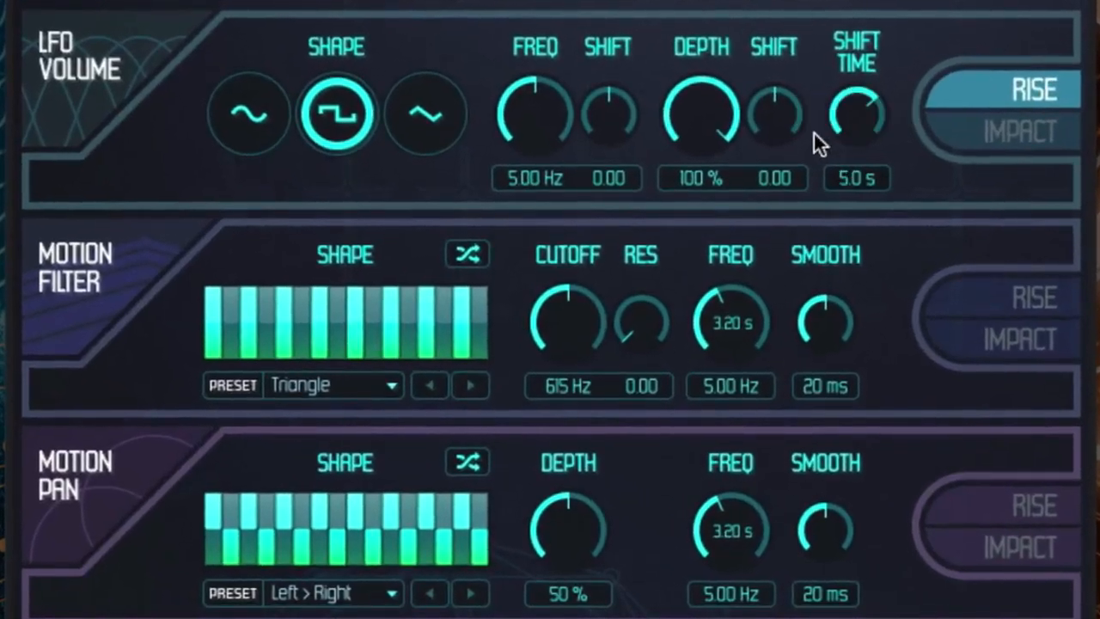
- Set both the depth shift and the frequency shift of LFO Volume to 1.00
left_click_drag(774, 80, 770, 9)
left_click_drag(597, 90, 592, 25)
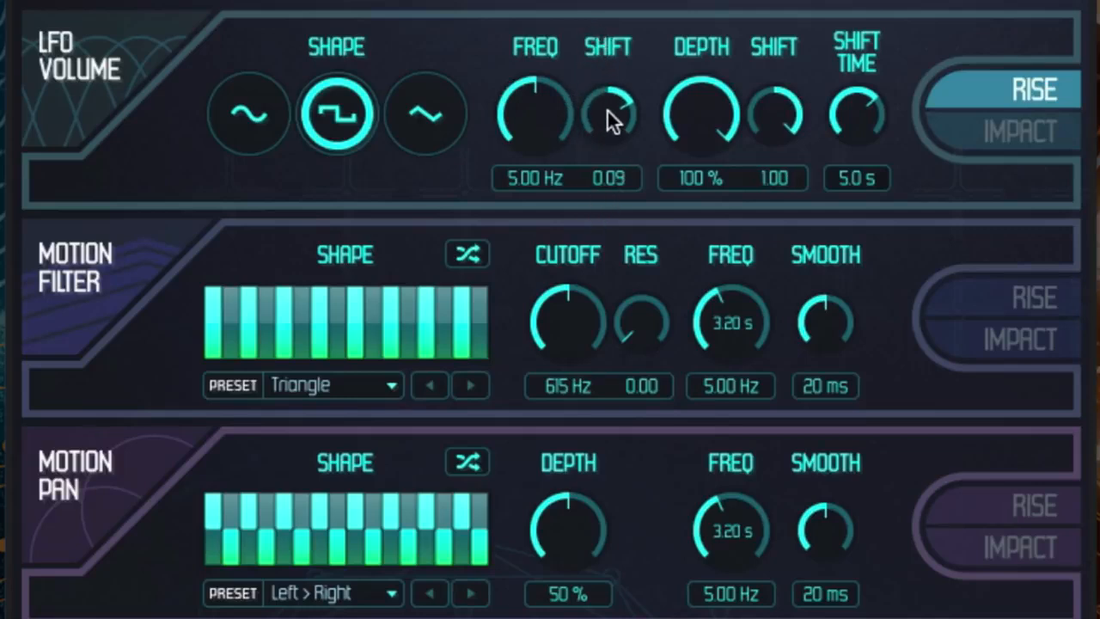
scroll(607, 109, "up", 1)
left_click_drag(606, 105, 600, 1)
- Enable Motion Filter for the rise and choose the Ramp Up shape preset
left_click(1028, 294)
left_click(343, 383)
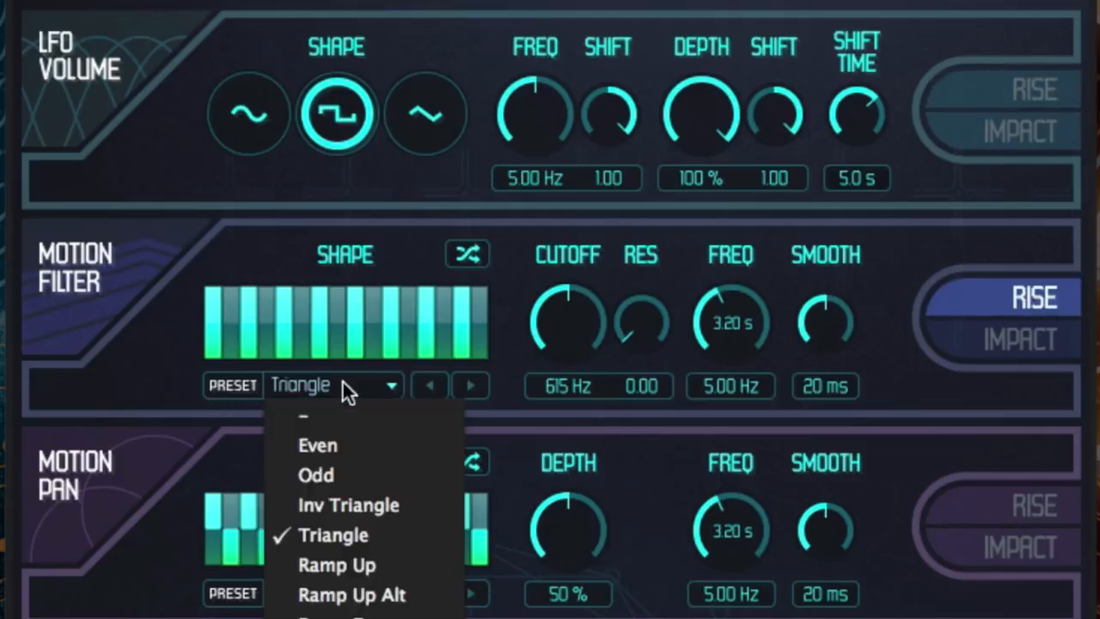
left_click(363, 564)
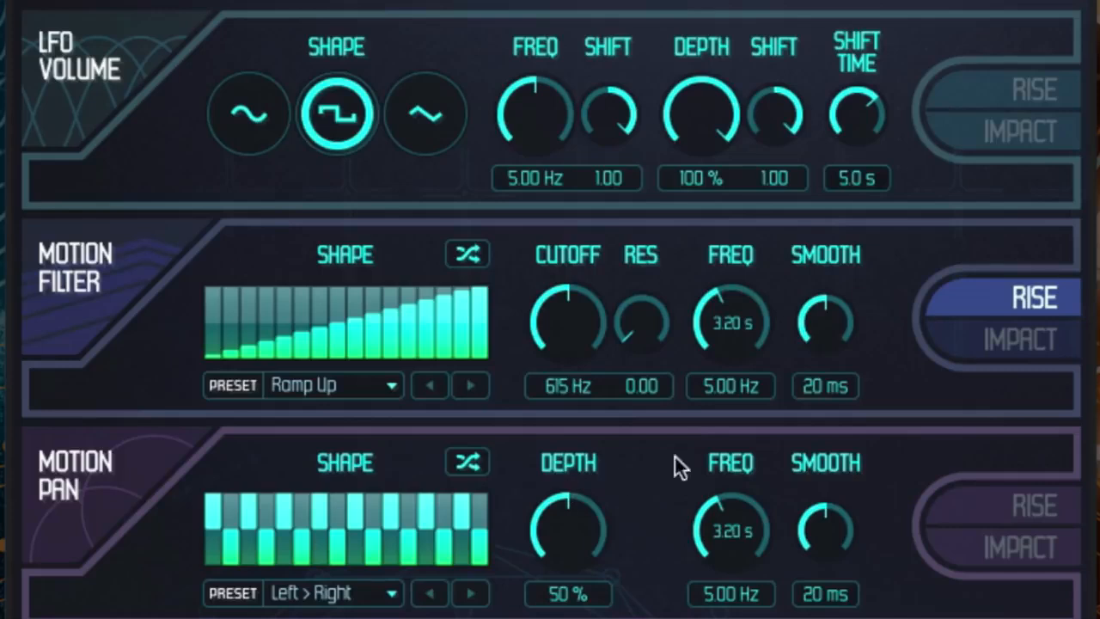
- Set Motion Filter's frequency to 3.06 Hz and smoothing to 49 ms, and switch its shape to Triangle
left_click_drag(725, 336, 727, 398)
left_click_drag(806, 322, 810, 270)
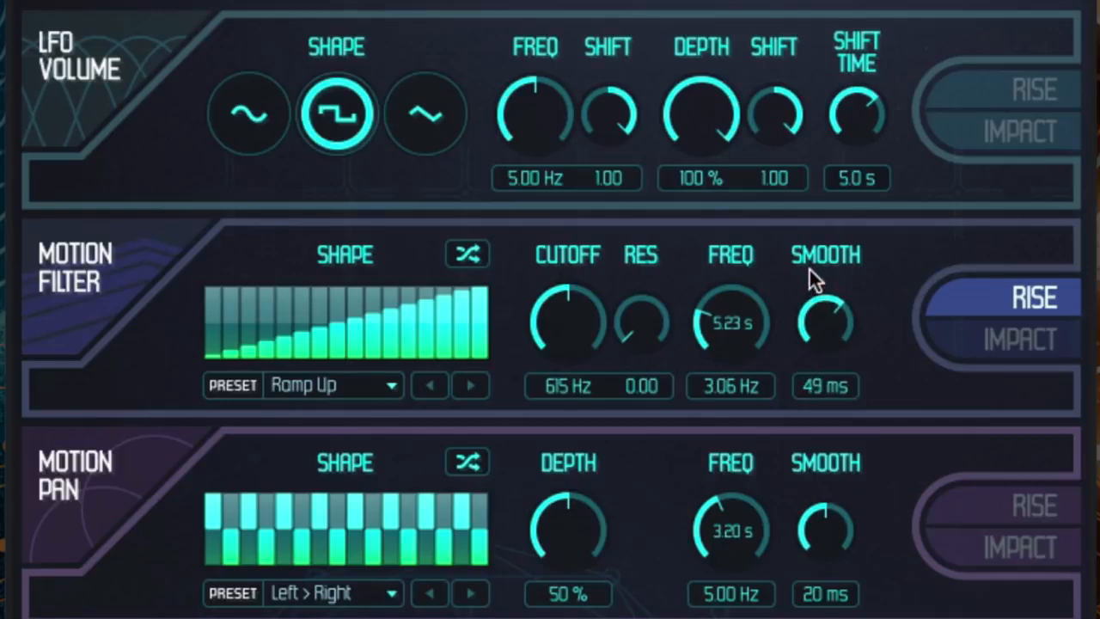
left_click(472, 386)
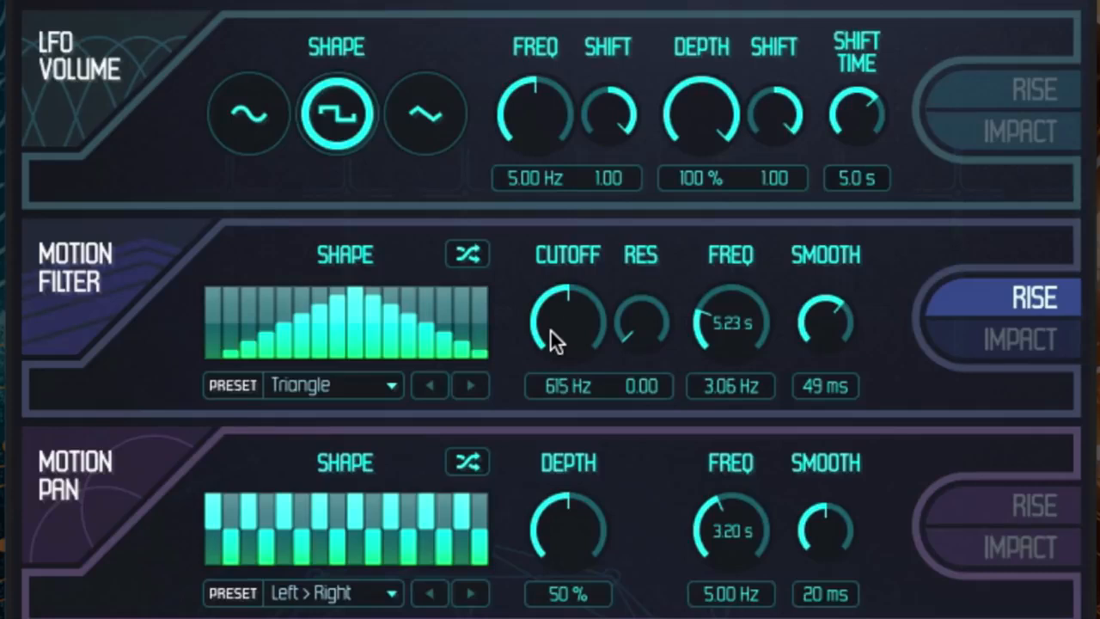
- Enable Motion Pan for the rise and lower its depth
left_click(1026, 498)
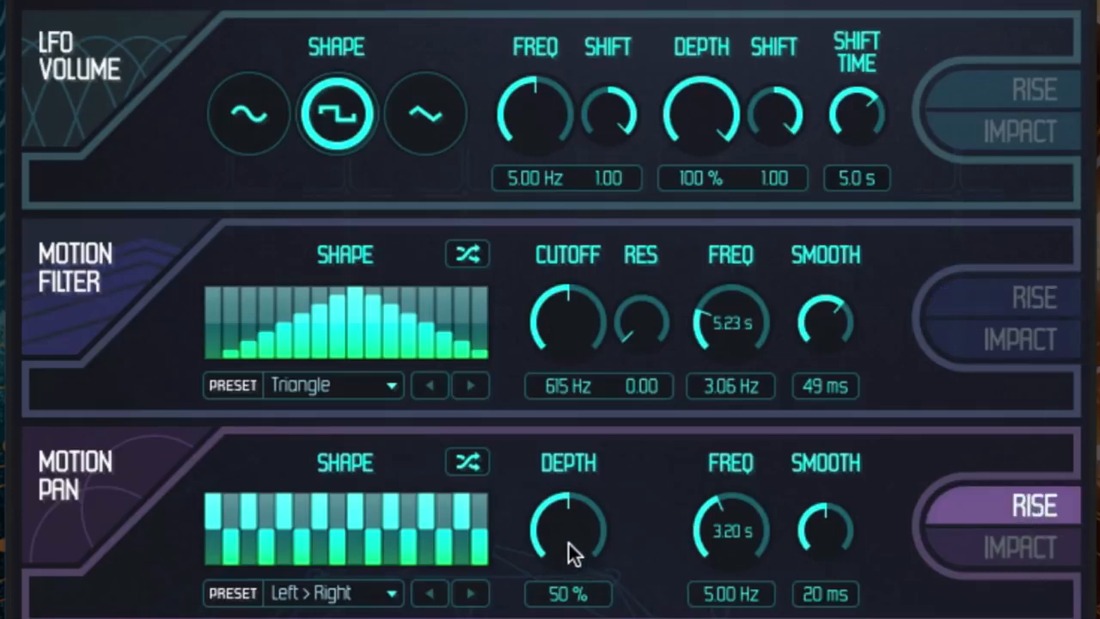
left_click_drag(569, 519, 567, 543)
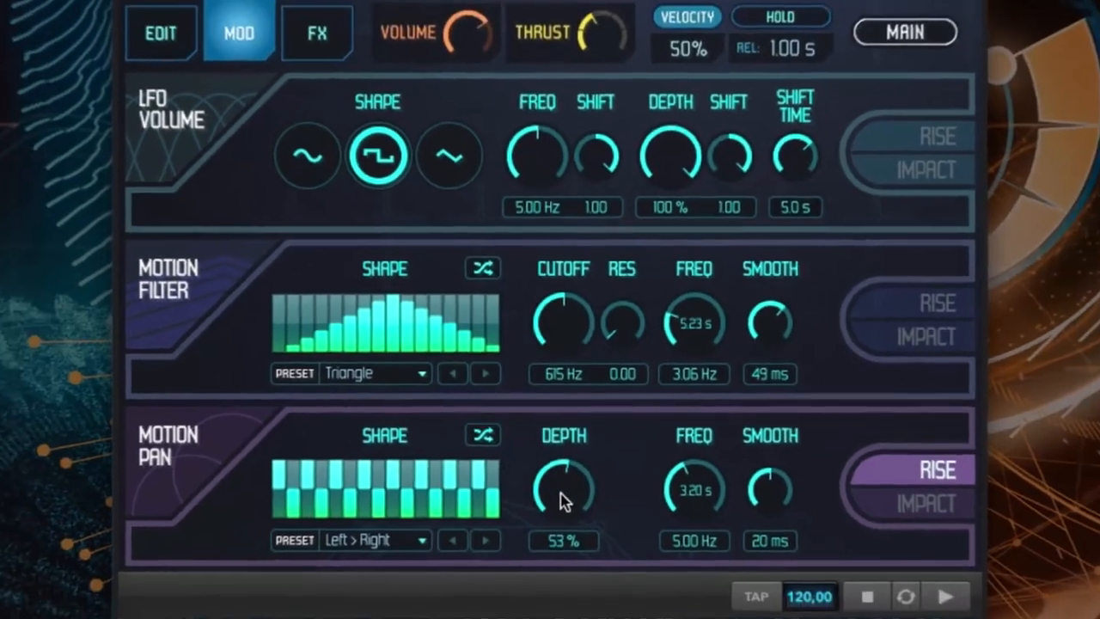
left_click_drag(560, 493, 559, 524)
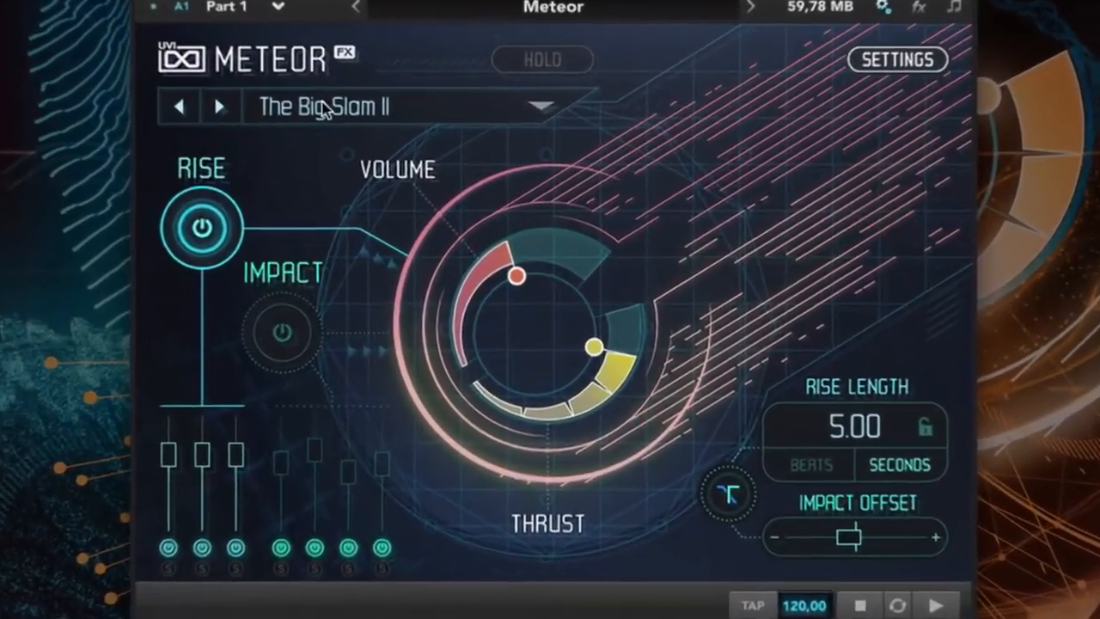
- Load the empty "-" preset in place of The Big Slam II and open the settings for layer editing
left_click(366, 146)
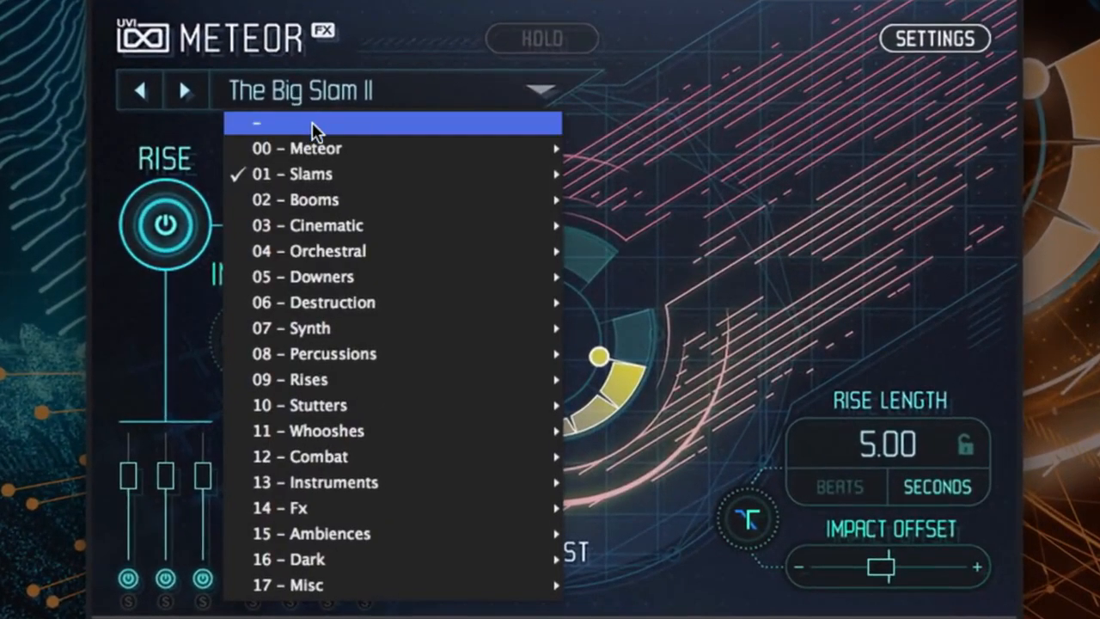
left_click(311, 123)
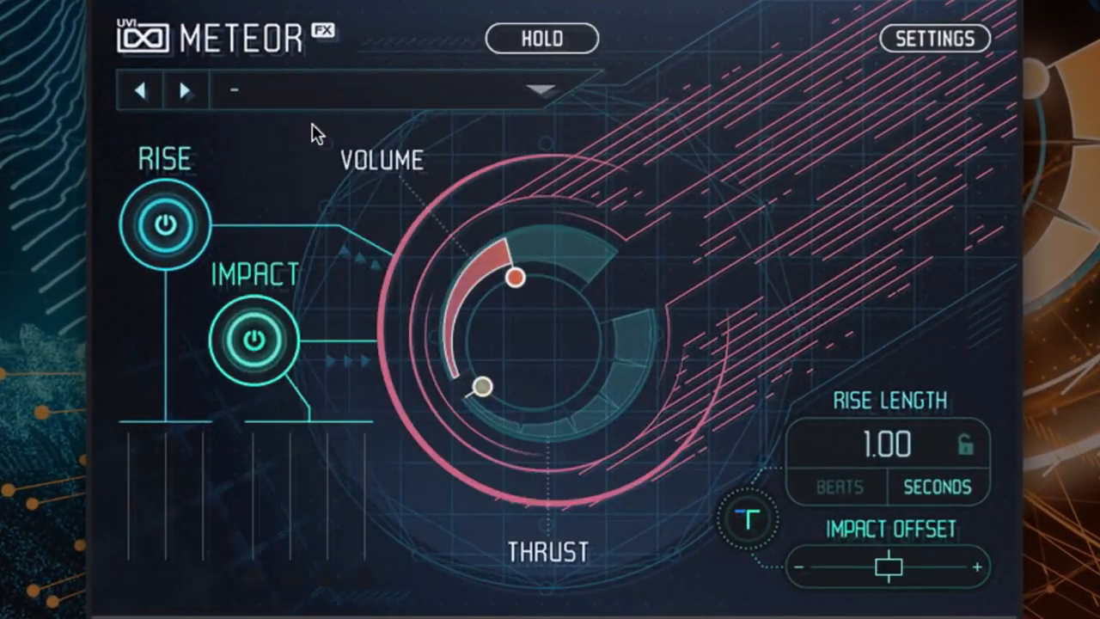
left_click(917, 41)
- Load the Orchestral Perc sample PRC Big Hit 3 into the first impact layer
left_click(564, 219)
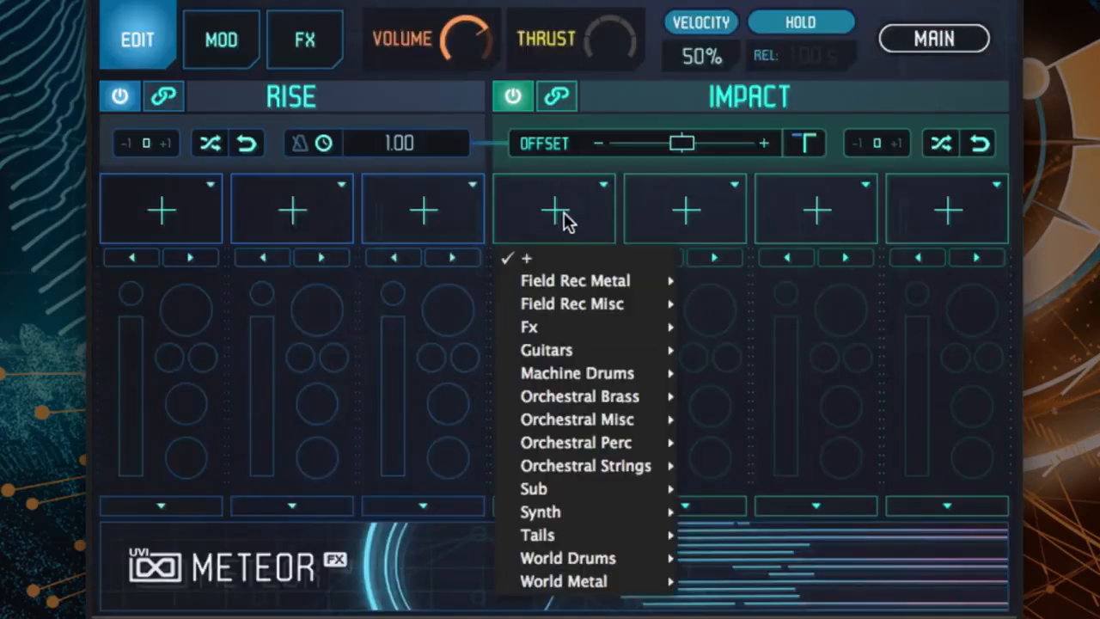
mouse_move(636, 444)
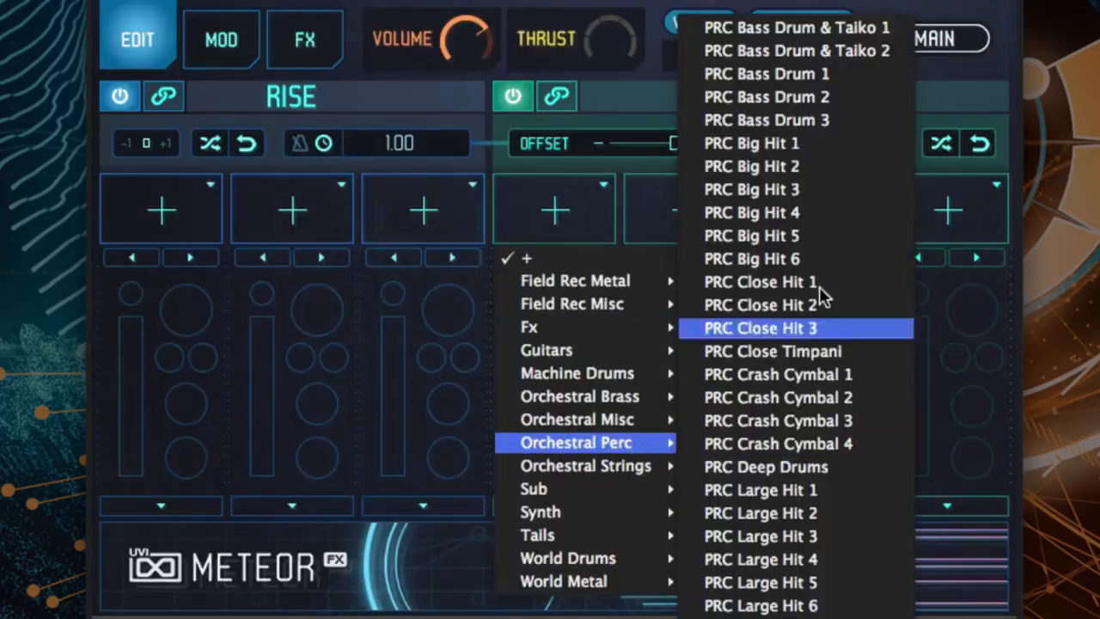
left_click(842, 167)
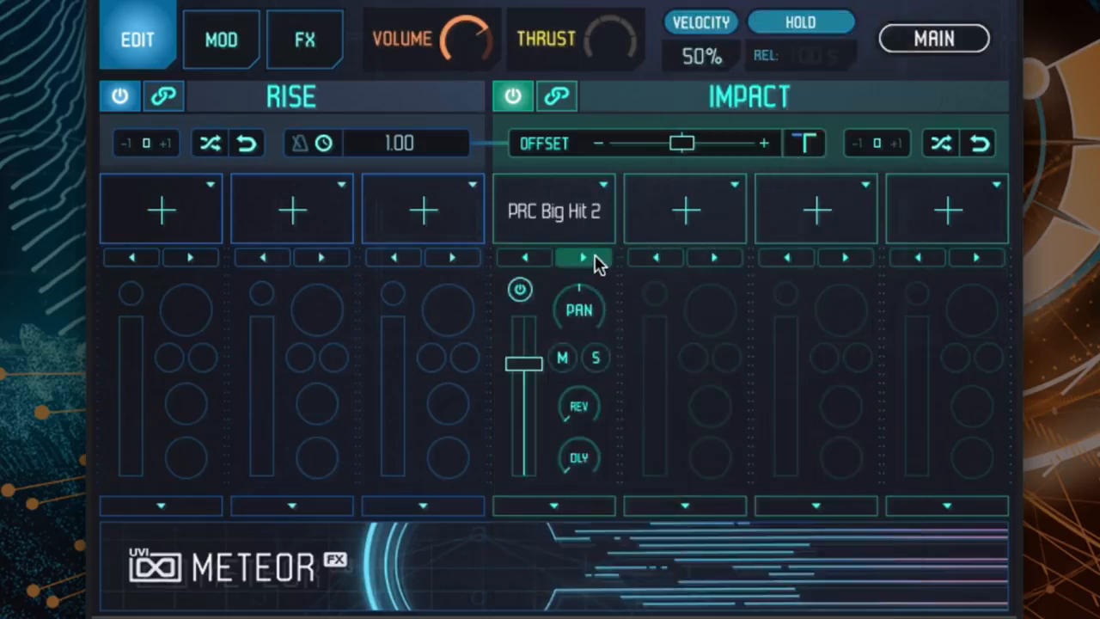
left_click(584, 258)
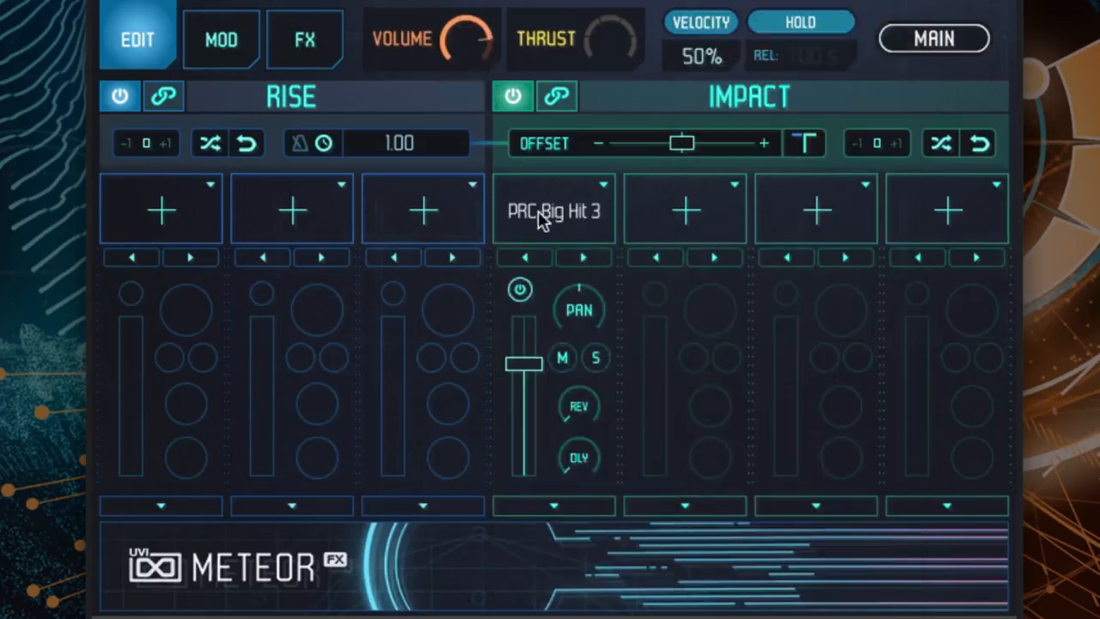
- Set the PRC Big Hit 3 layer's filter type to Tilt and close its editing controls
left_click(566, 504)
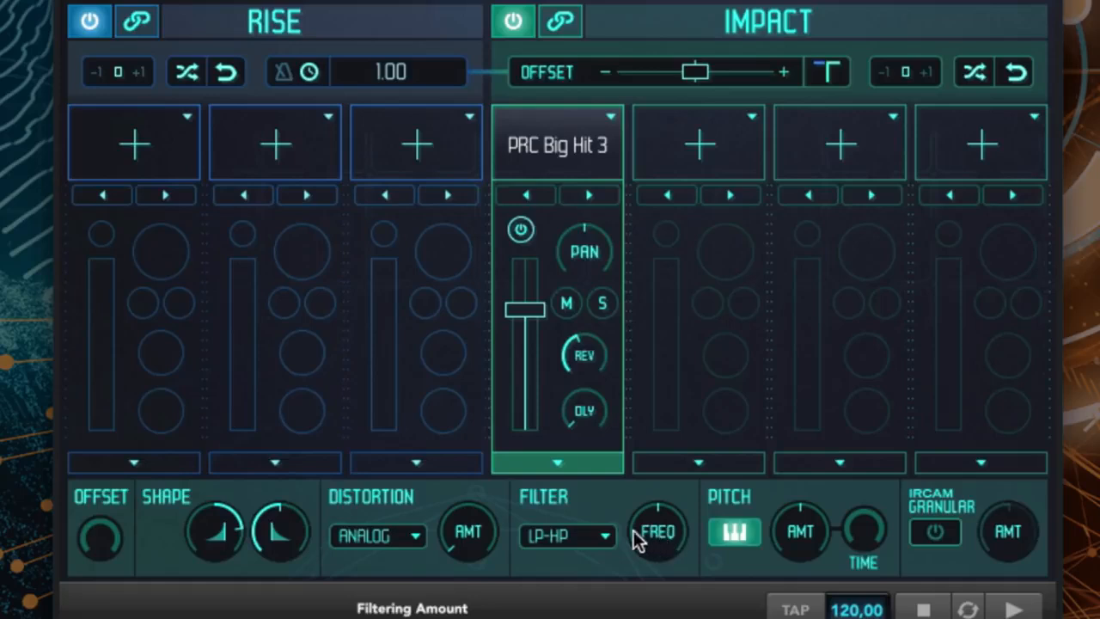
left_click(593, 535)
left_click(576, 586)
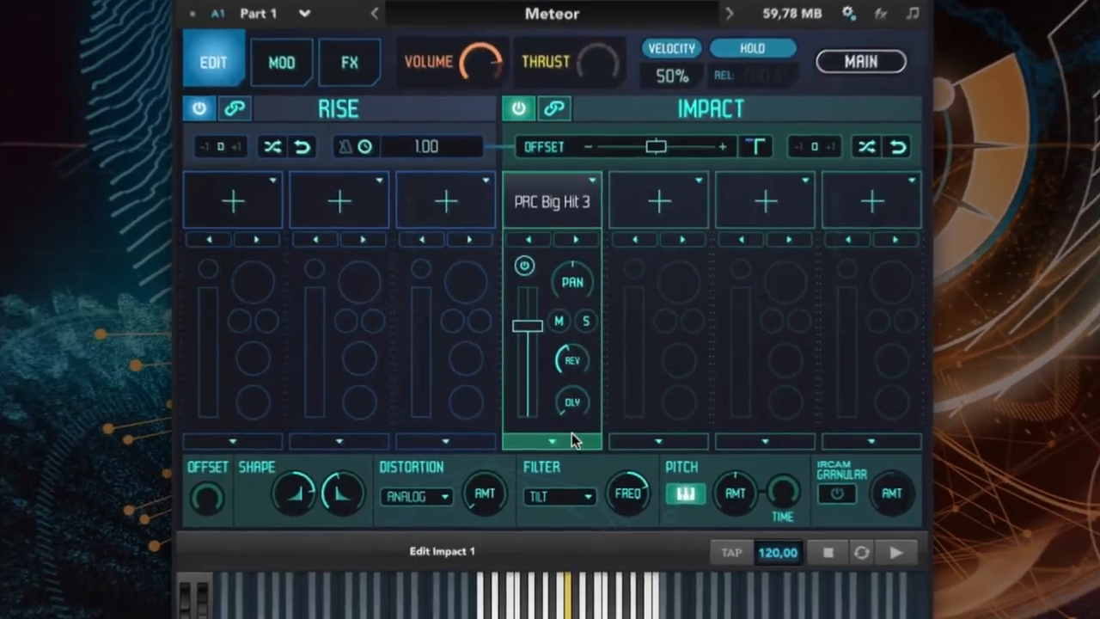
left_click(552, 441)
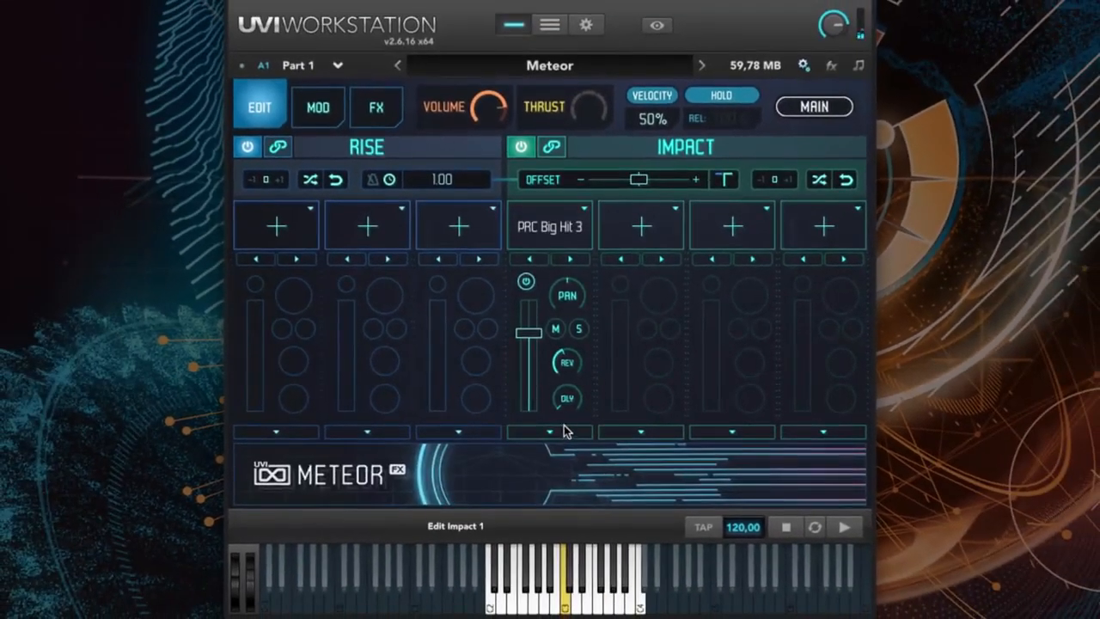
- Load the Machine Drums sample BD Santiago into the second impact layer and solo it
left_click(663, 211)
mouse_move(680, 349)
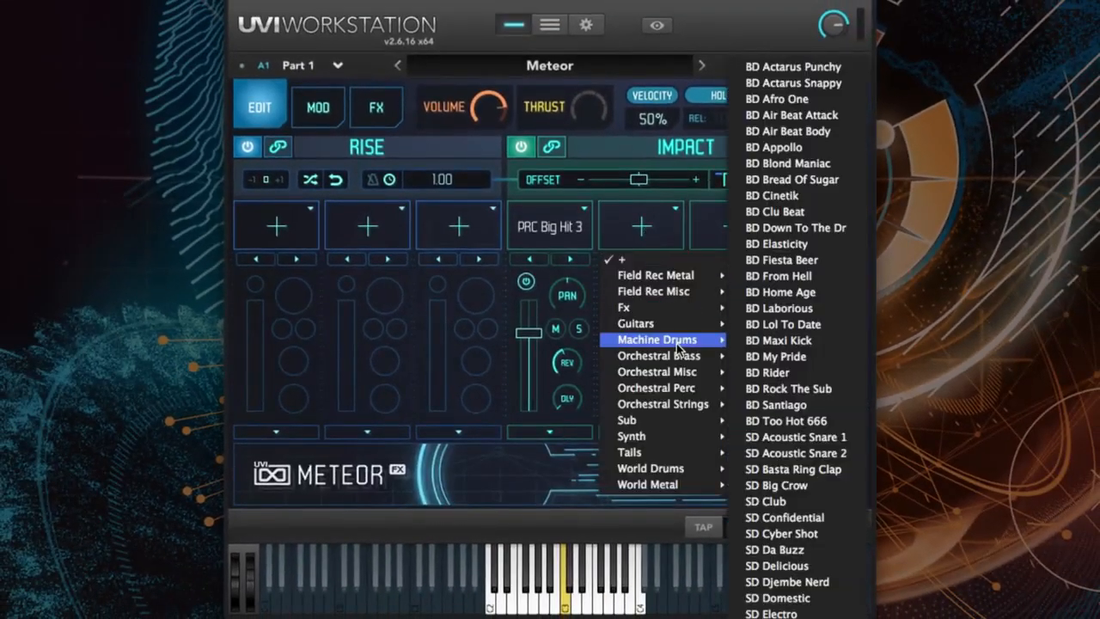
left_click(770, 388)
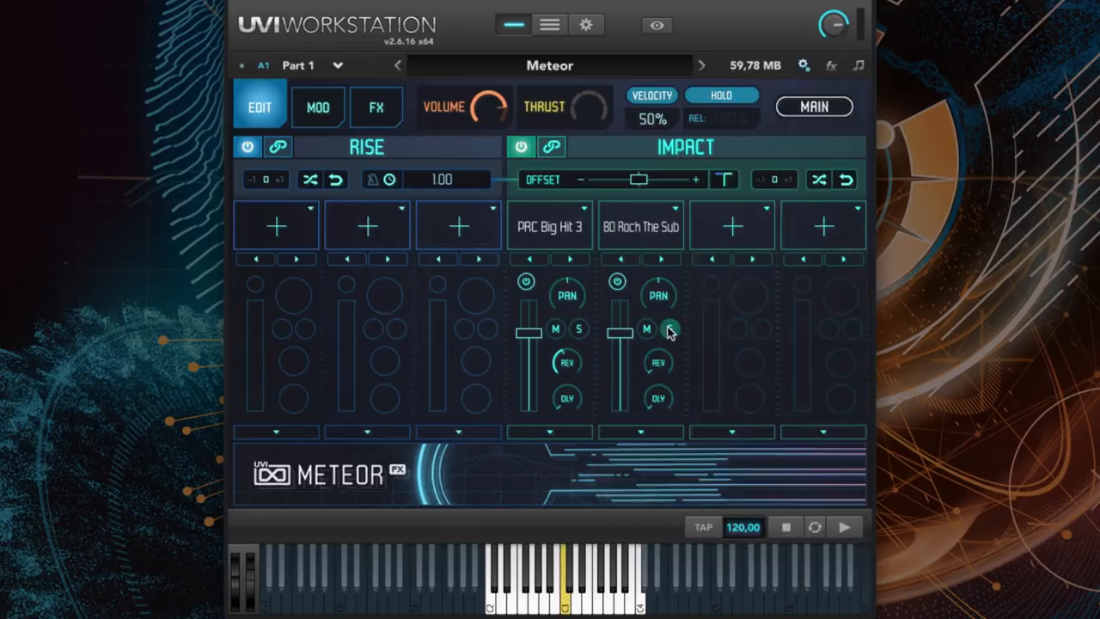
left_click(670, 332)
left_click(661, 258)
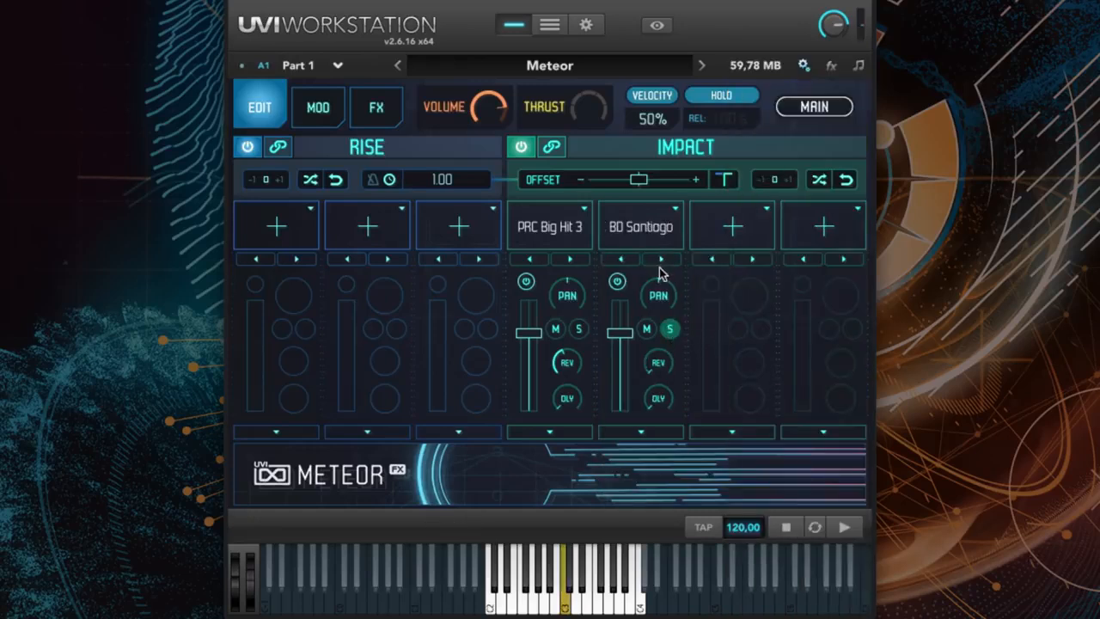
- Set the BD Santiago layer's filter type to Tilt and unsolo the layer
left_click(641, 433)
left_click(573, 479)
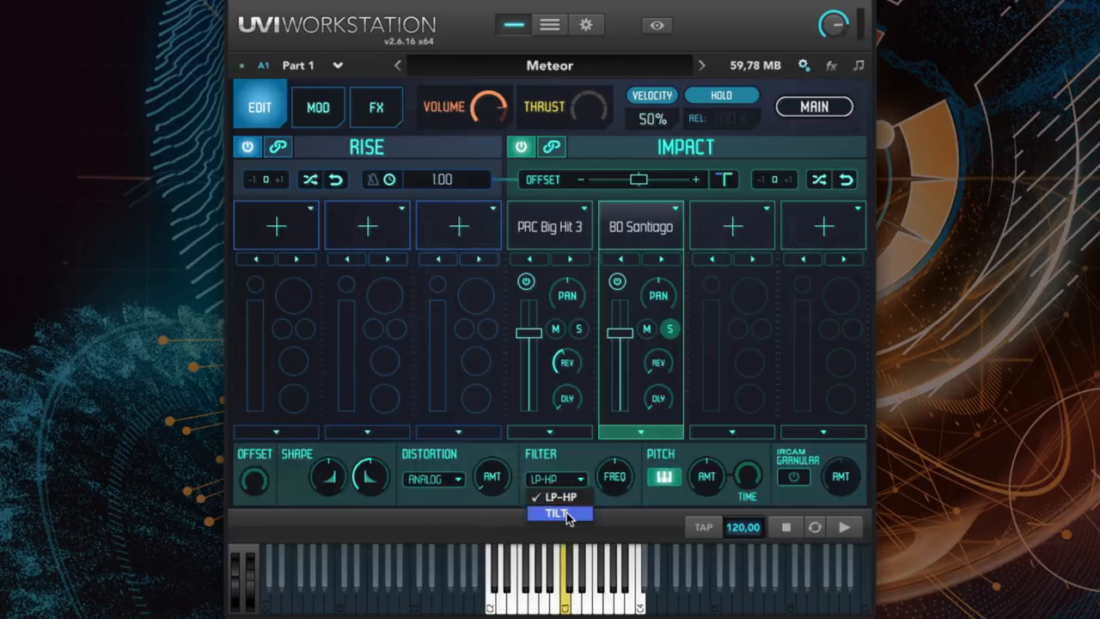
left_click(563, 513)
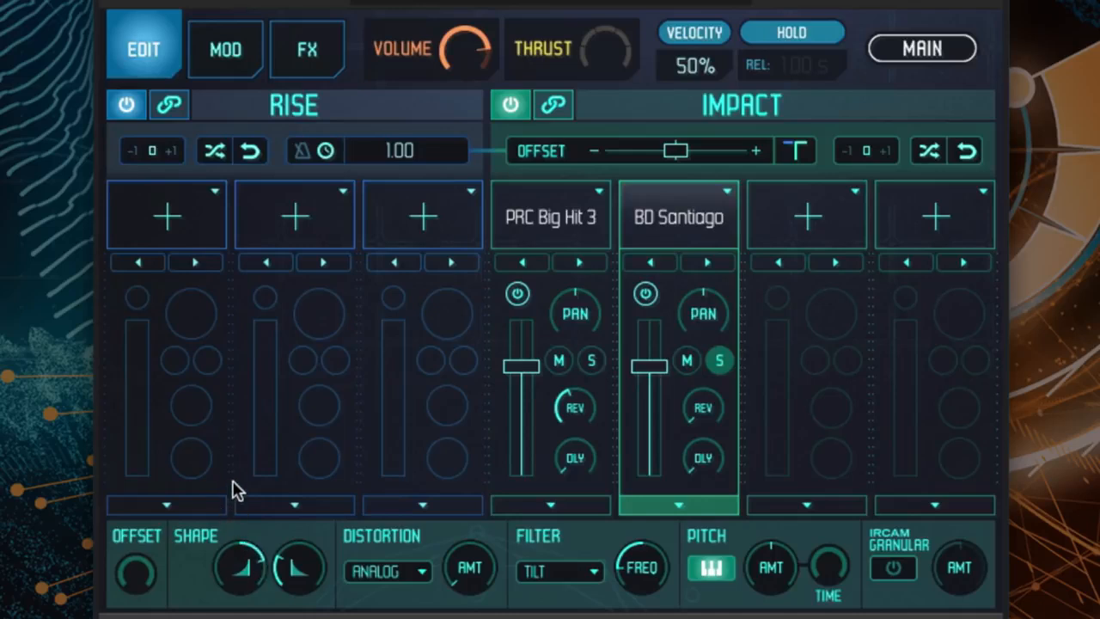
left_click(721, 365)
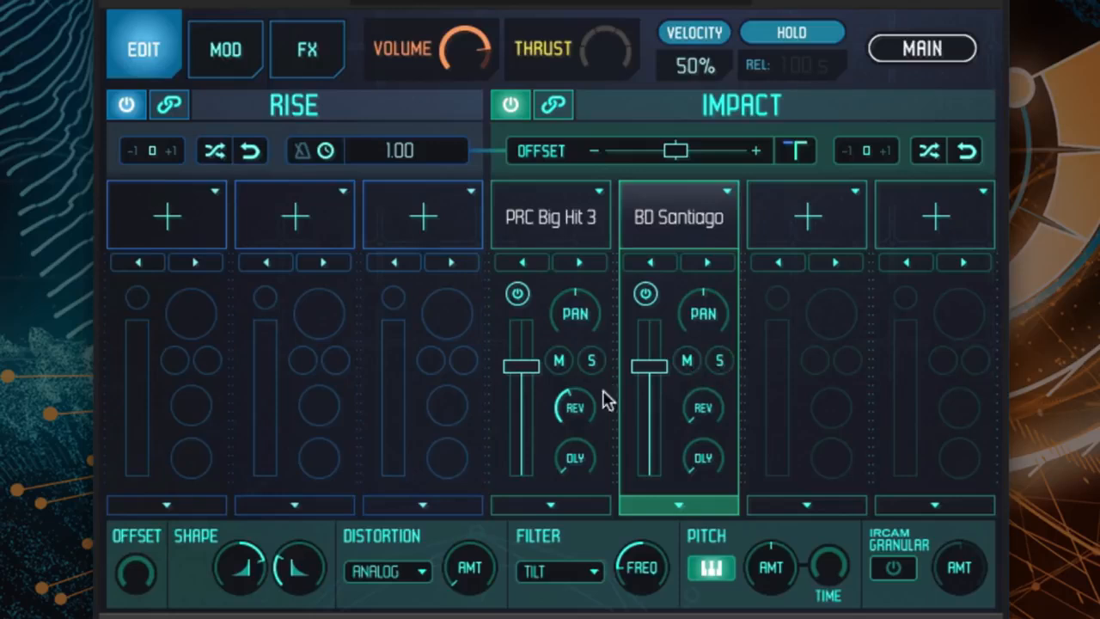
- Raise the BD Santiago layer's sample offset and close its editing controls
mouse_move(138, 591)
left_click_drag(138, 591, 118, 485)
left_click(698, 507)
- Load the Sub sample SUB Sinus into the third impact layer
left_click(804, 223)
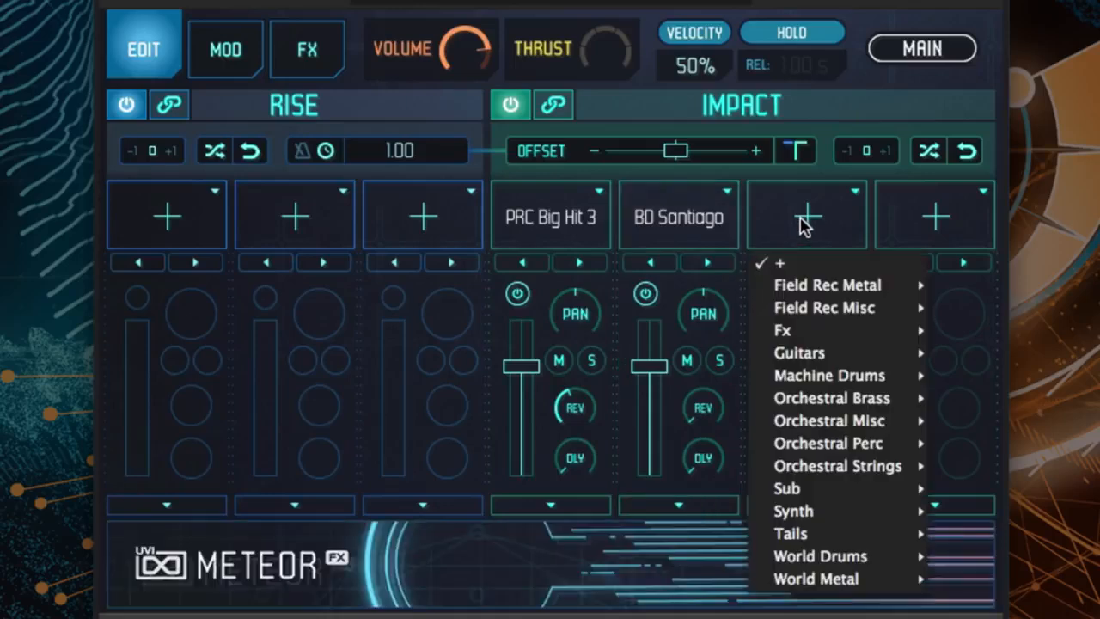
mouse_move(859, 489)
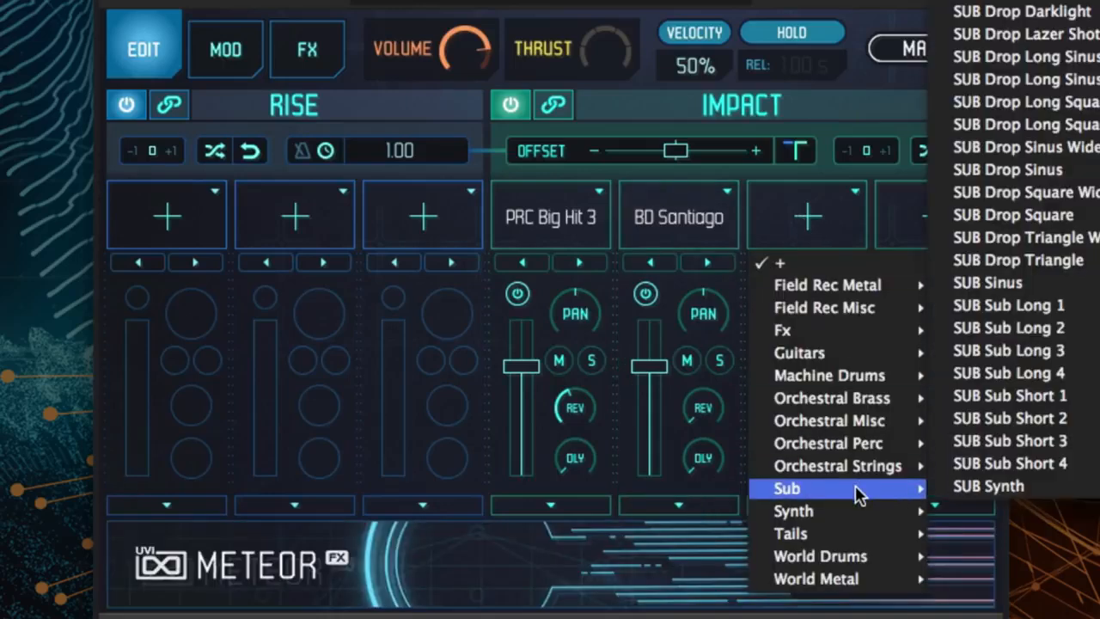
left_click(983, 284)
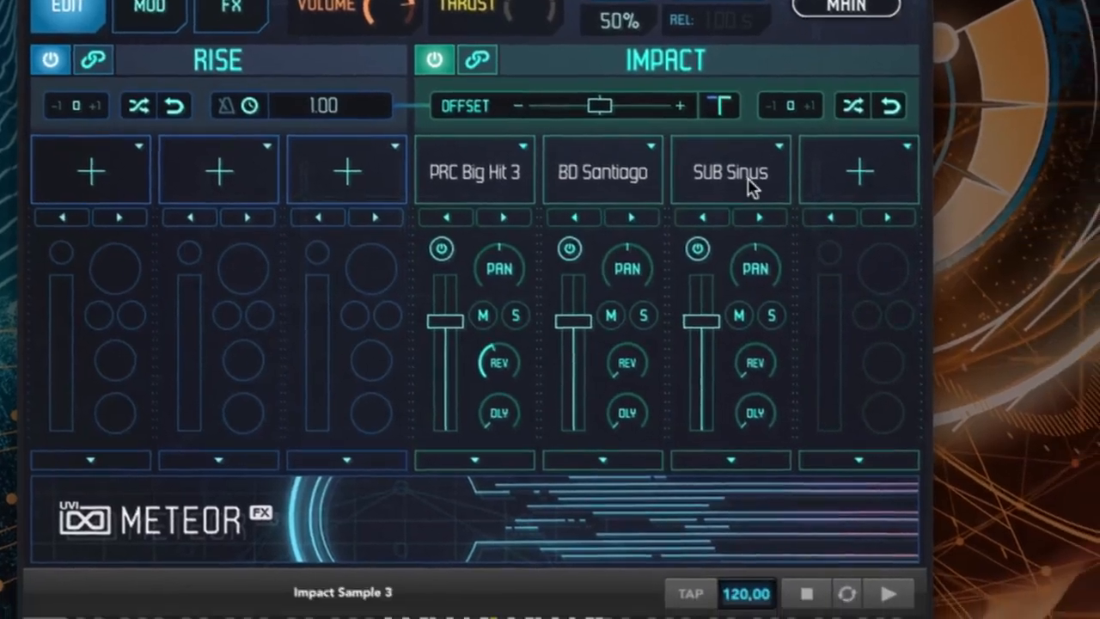
- Replace the third impact layer's sample with SUB Synth and set its volume to 2.0 dB
left_click(750, 188)
mouse_move(688, 400)
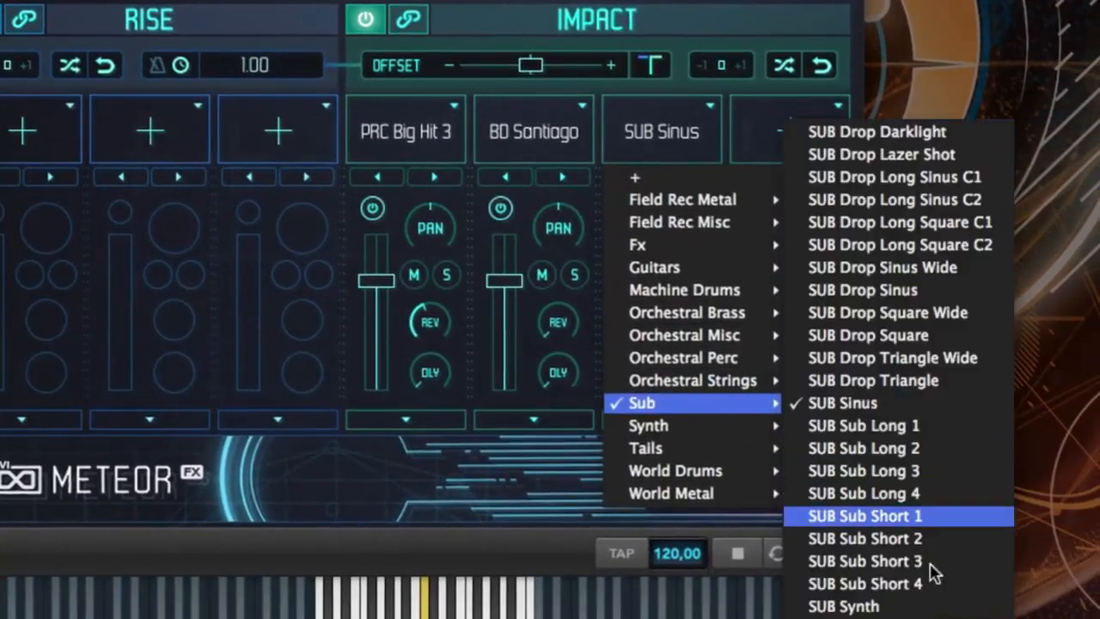
left_click(914, 606)
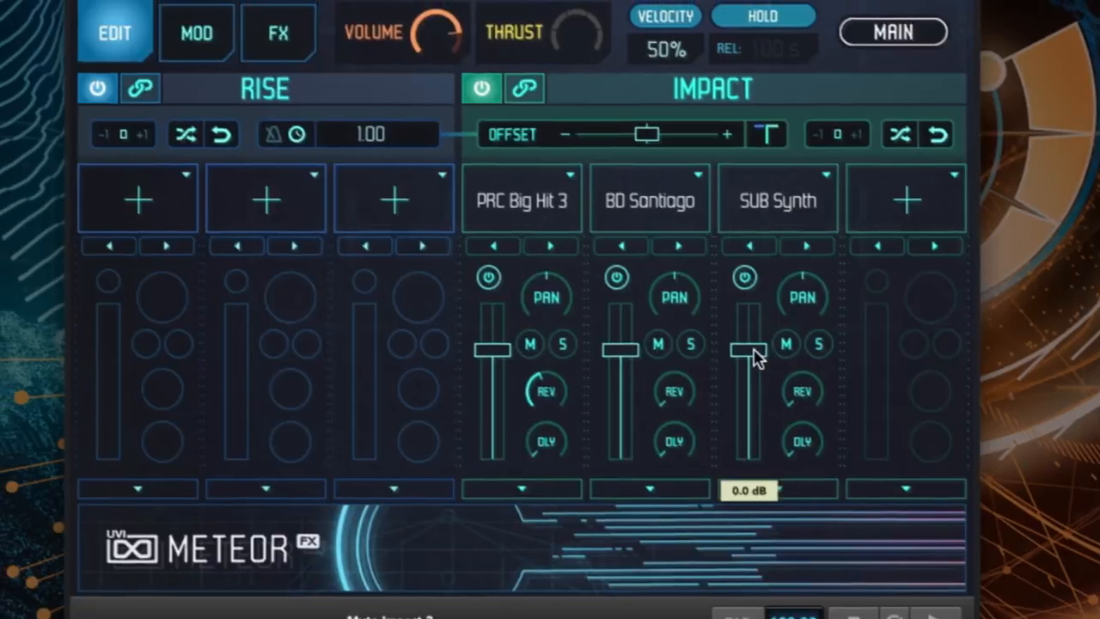
left_click_drag(636, 282, 638, 273)
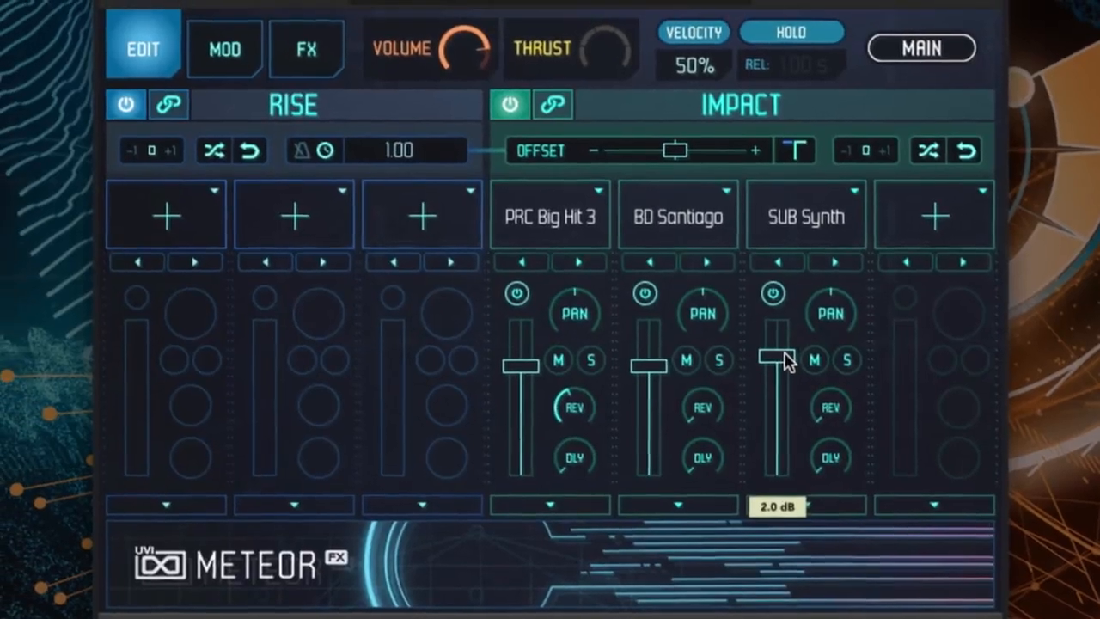
- Raise the SUB Synth layer's sample offset and close its editing controls
left_click_drag(146, 593, 176, 442)
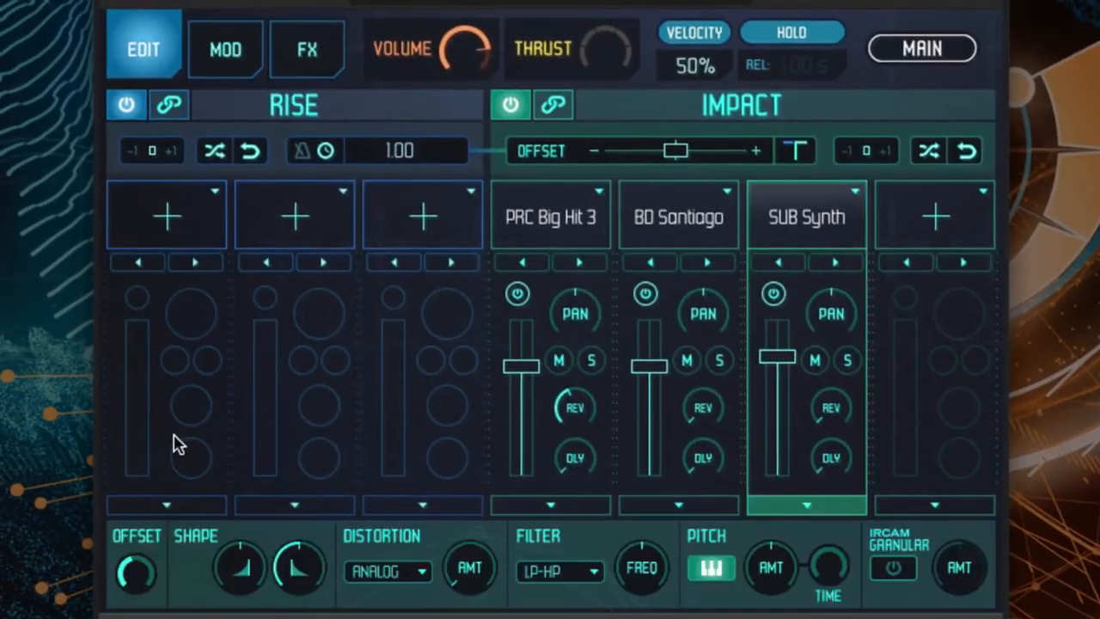
left_click(840, 507)
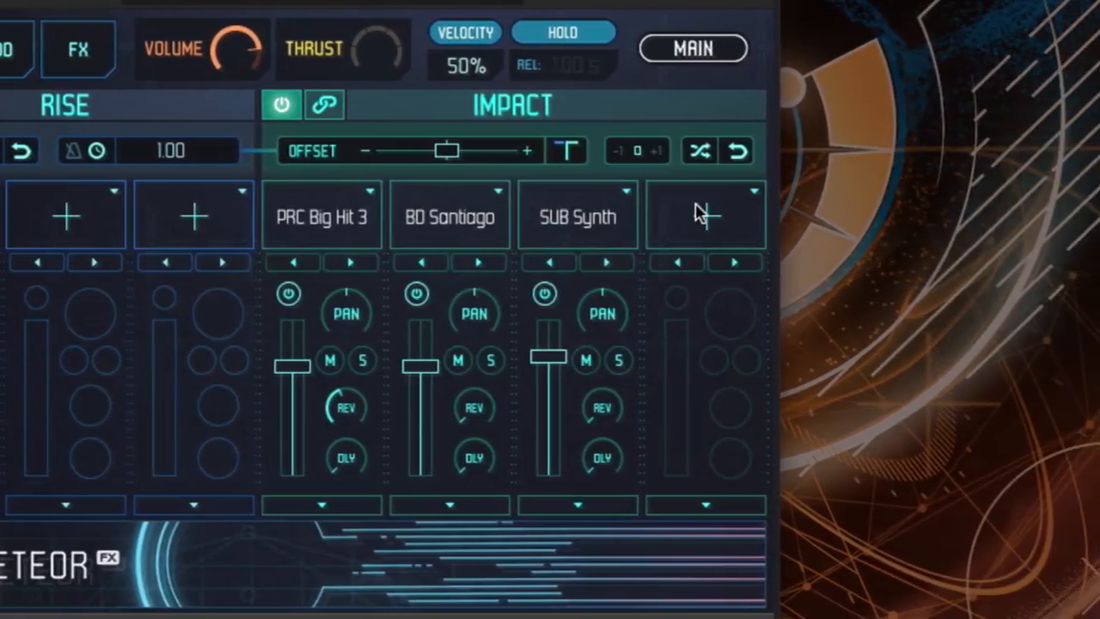
- Load the Orchestral Brass sample BRS Big Long 1 into the fourth impact layer
left_click(742, 213)
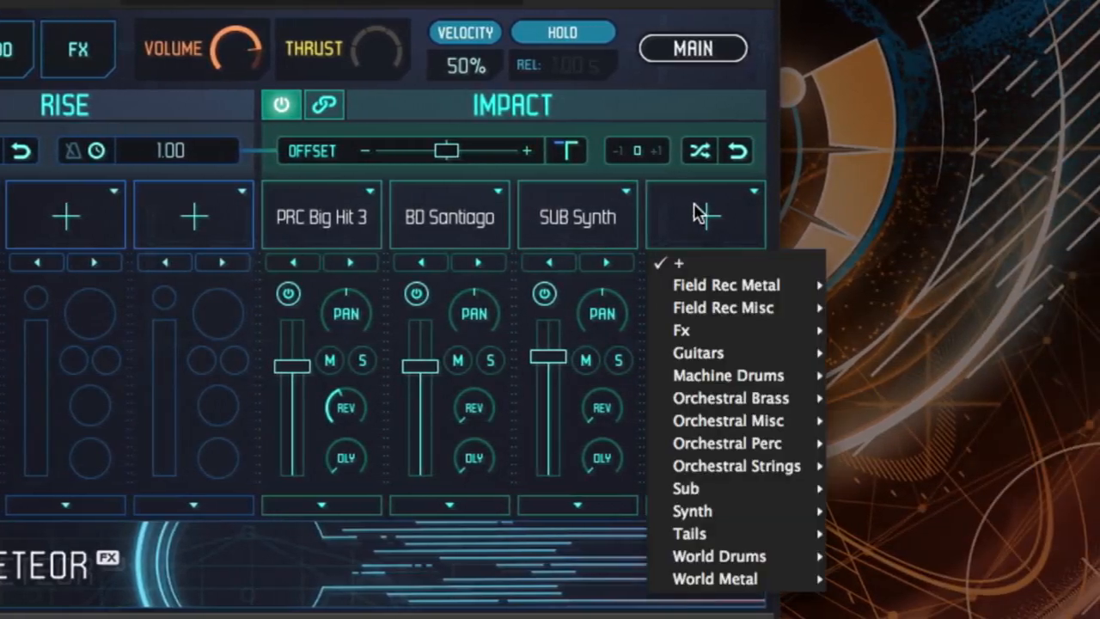
mouse_move(797, 397)
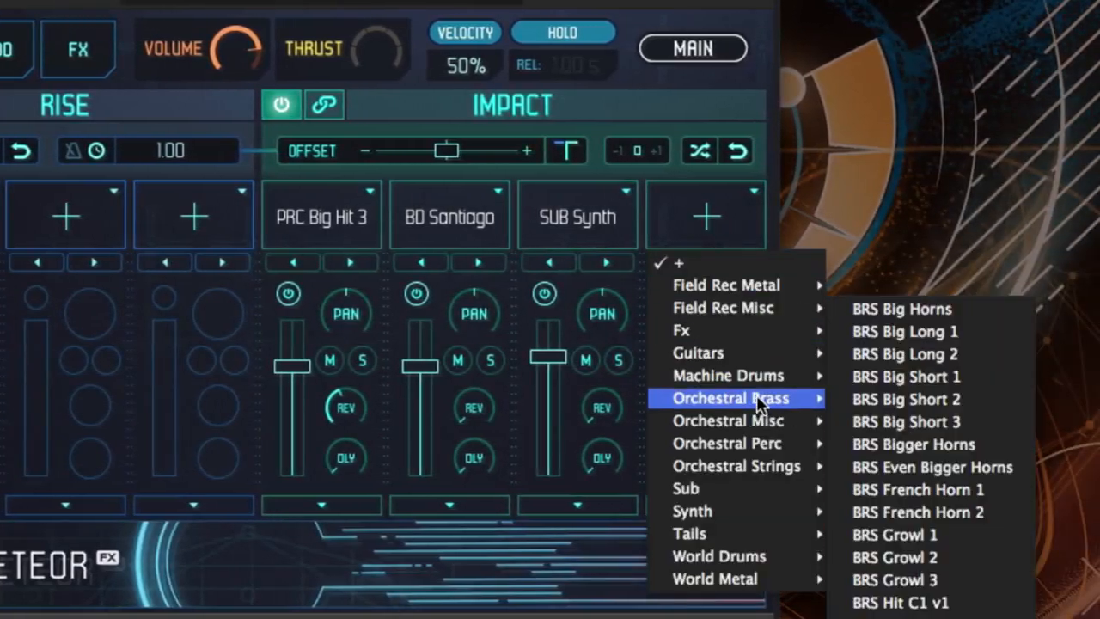
left_click(904, 331)
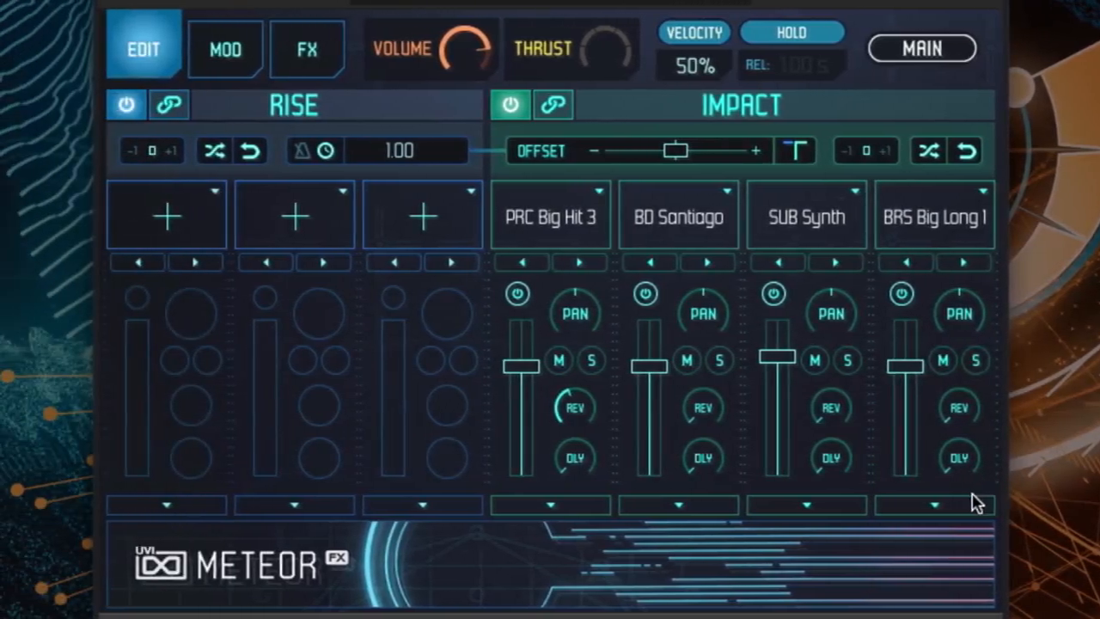
- Adjust the BRS Big Long 1 layer's sample offset, raise its distortion amount and reverb send, and close its editing controls
left_click(938, 507)
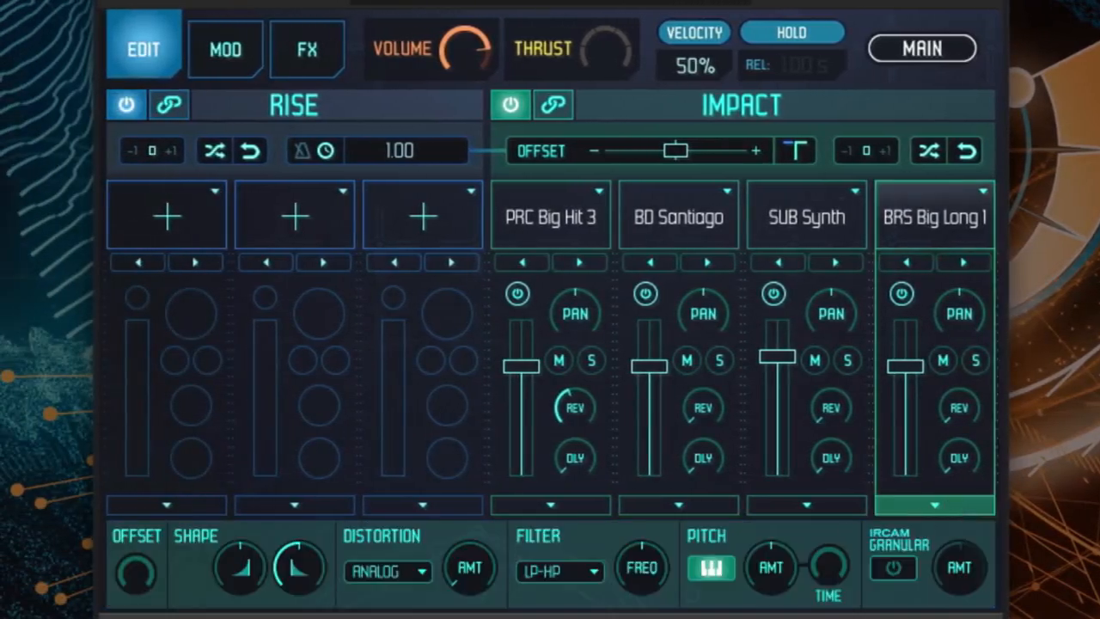
left_click_drag(140, 582, 169, 430)
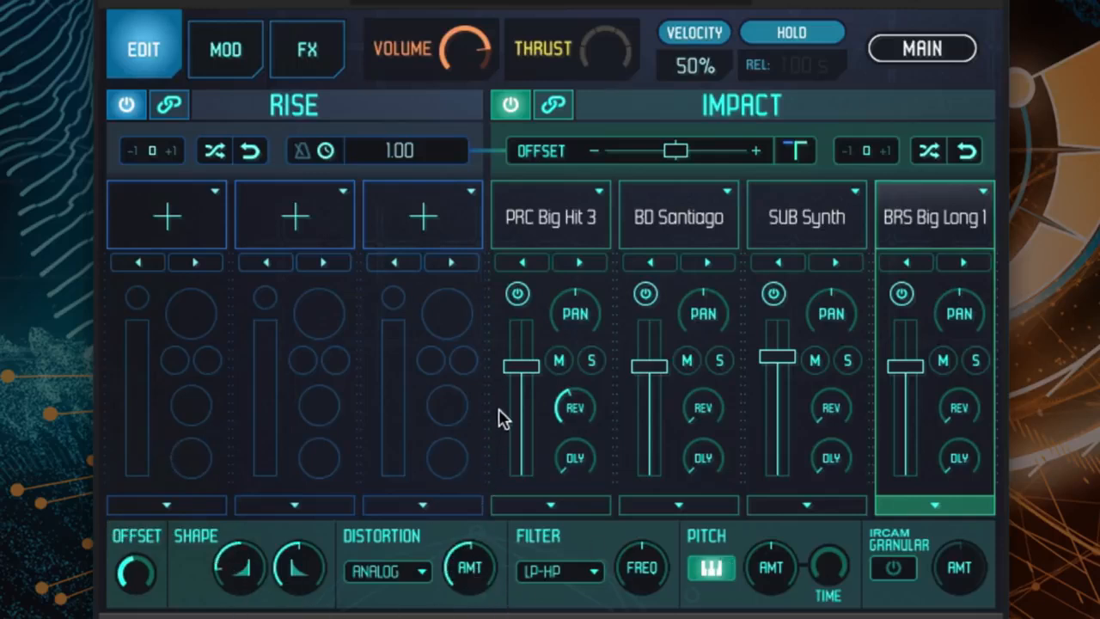
mouse_move(507, 456)
- Solo the BD Santiago layer and raise its delay send
left_click(720, 362)
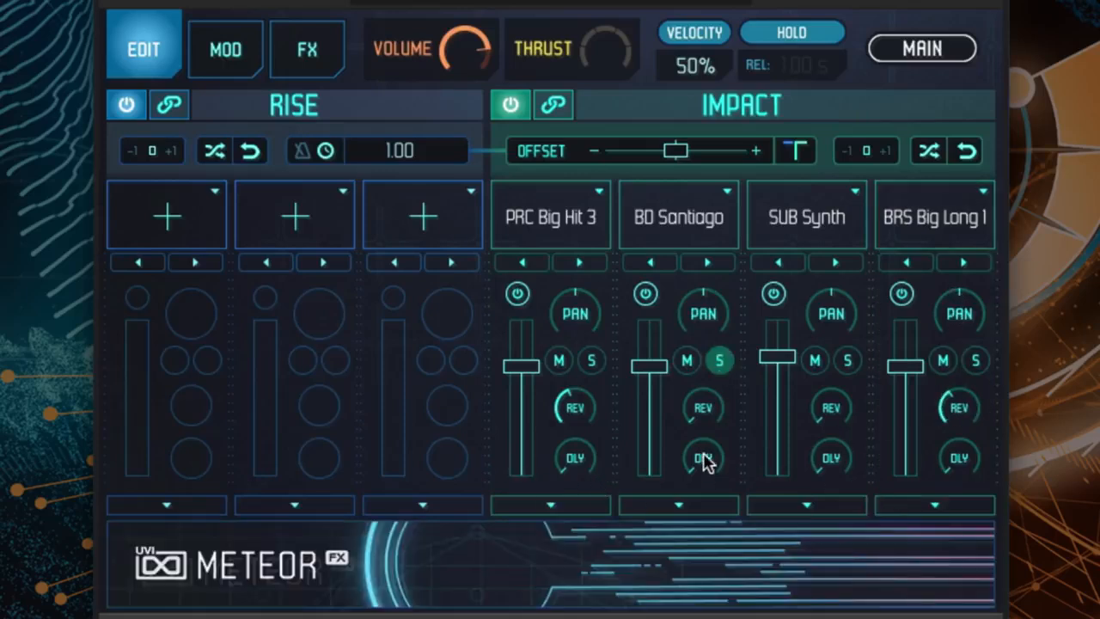
left_click_drag(703, 454, 707, 321)
- In the delay effect, raise the high-pass frequency, lower the low-pass frequency and adjust the width
left_click(314, 62)
left_click_drag(300, 301, 307, 219)
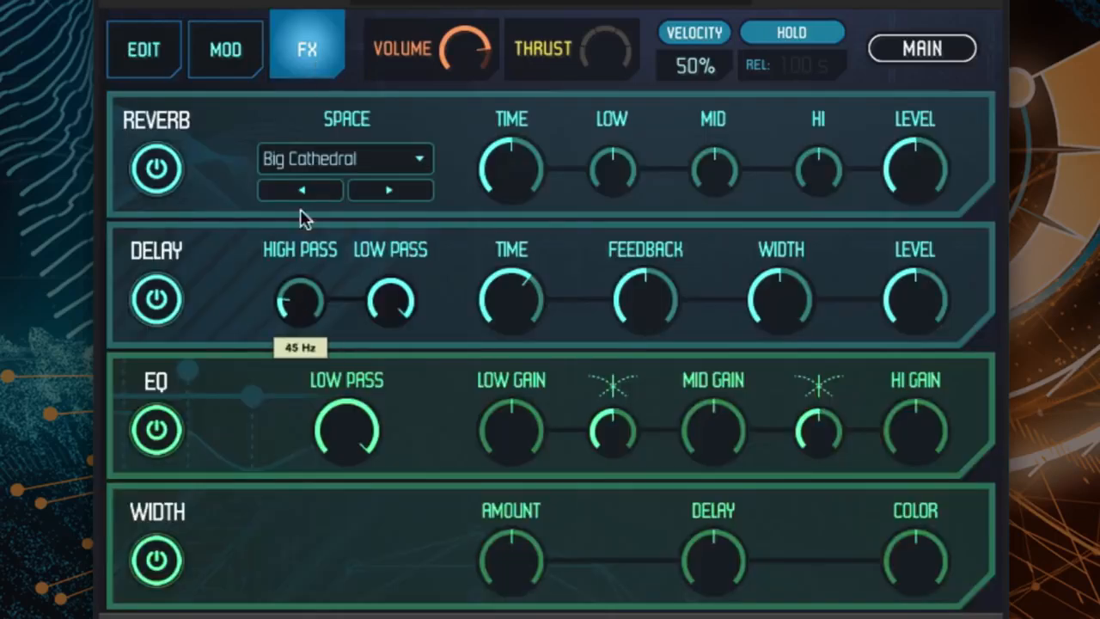
left_click_drag(410, 312, 386, 452)
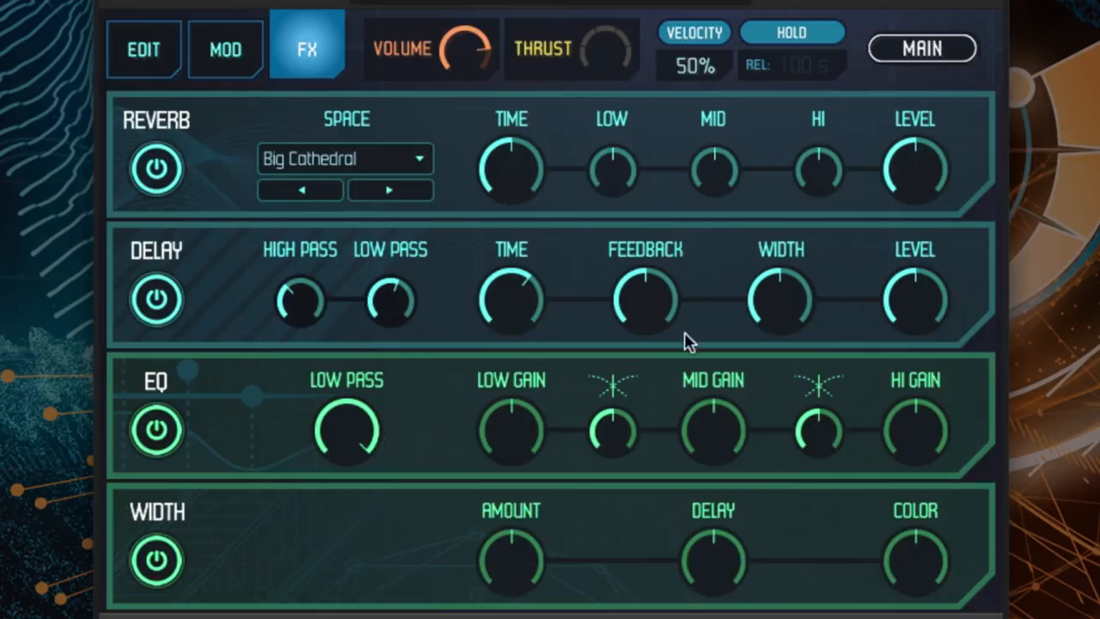
left_click_drag(778, 311, 768, 191)
left_click_drag(791, 312, 774, 343)
- Unsolo the BD Santiago layer and increase its delay send further
left_click(148, 57)
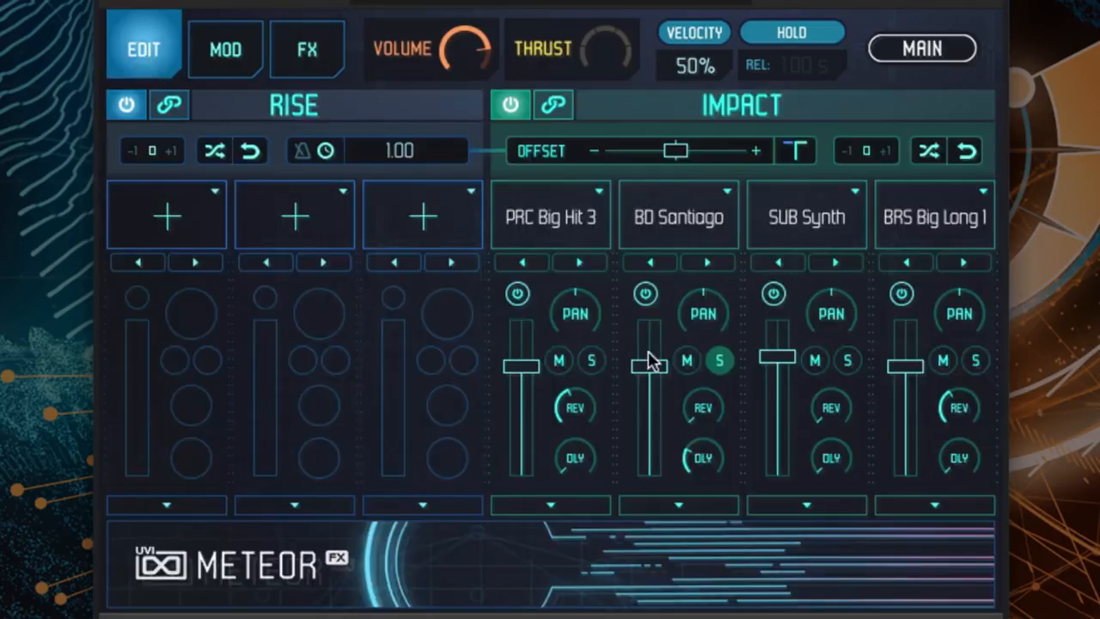
left_click(719, 361)
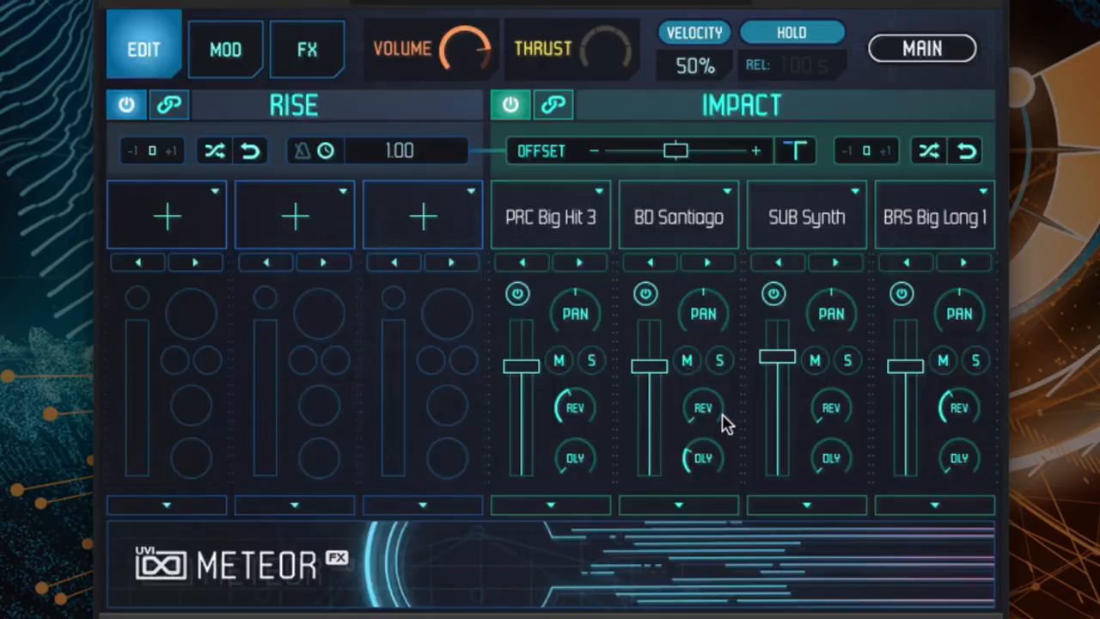
left_click_drag(708, 452, 710, 378)
left_click_drag(705, 456, 709, 376)
- Increase the Thrust amount and try the impact with Hold disabled before enabling Hold again
left_click_drag(593, 67, 594, 34)
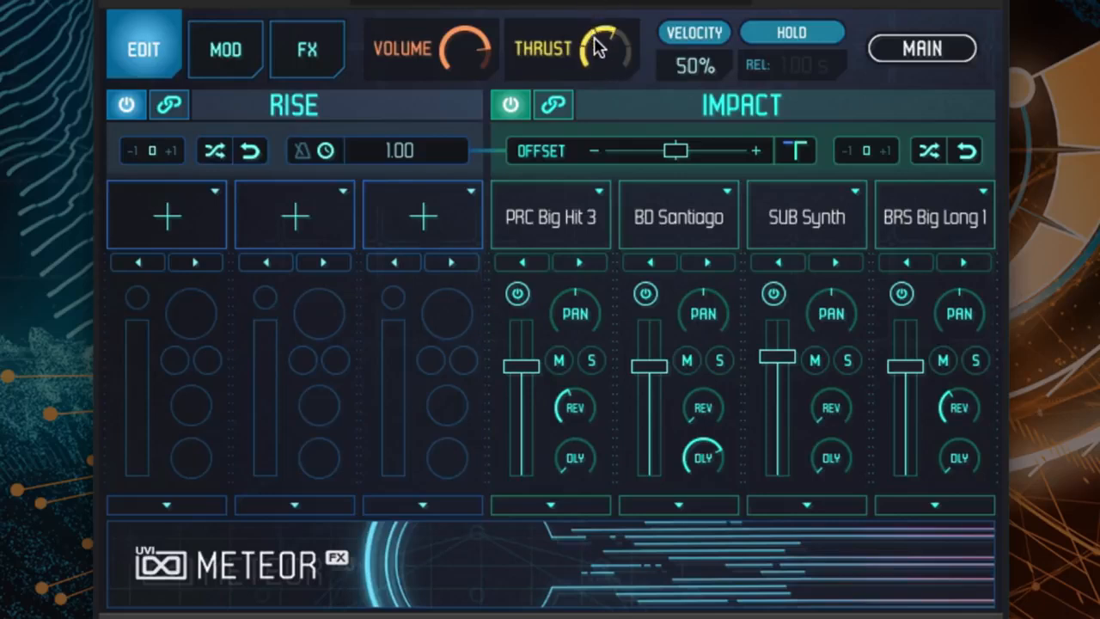
left_click_drag(602, 55, 602, 25)
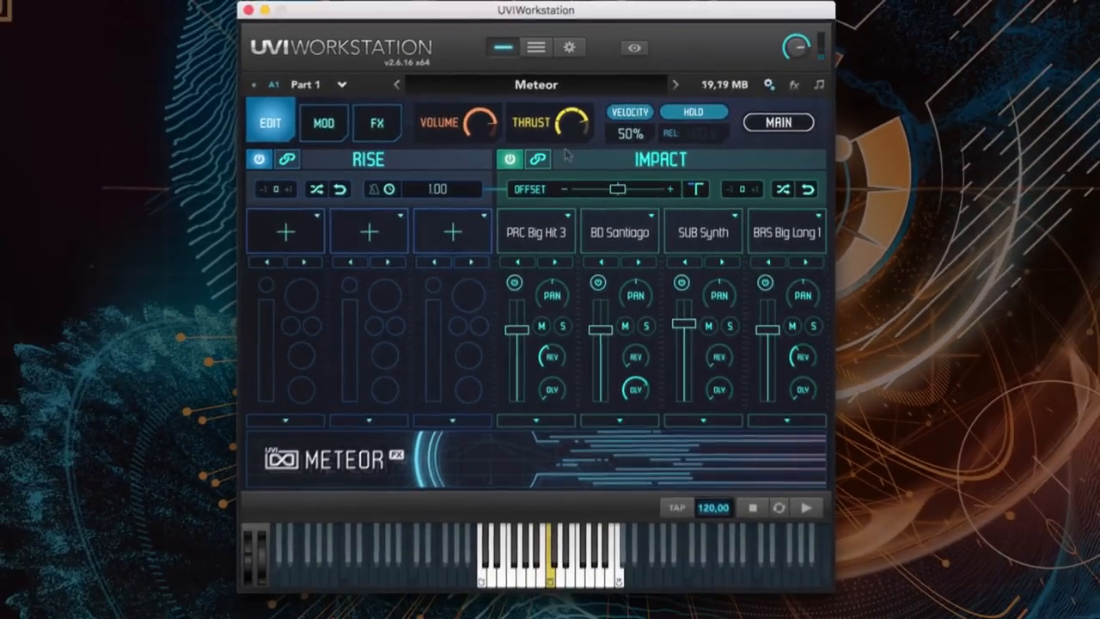
left_click(692, 112)
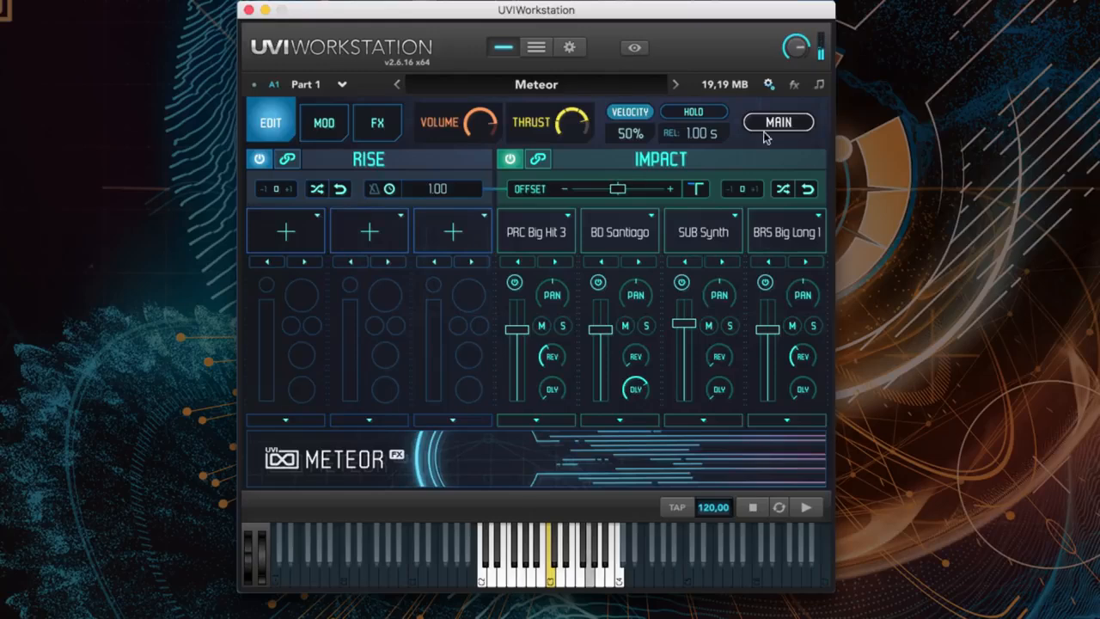
left_click(693, 111)
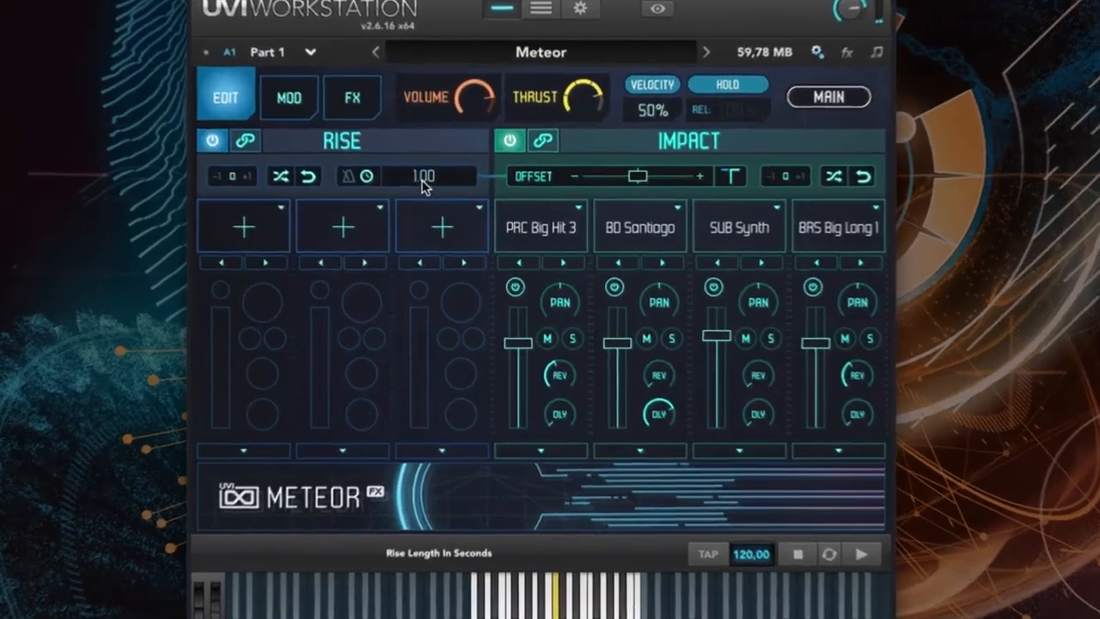
- Set the rise length to 0.33 seconds and fill the three rise layers with random samples
left_click_drag(430, 189, 442, 220)
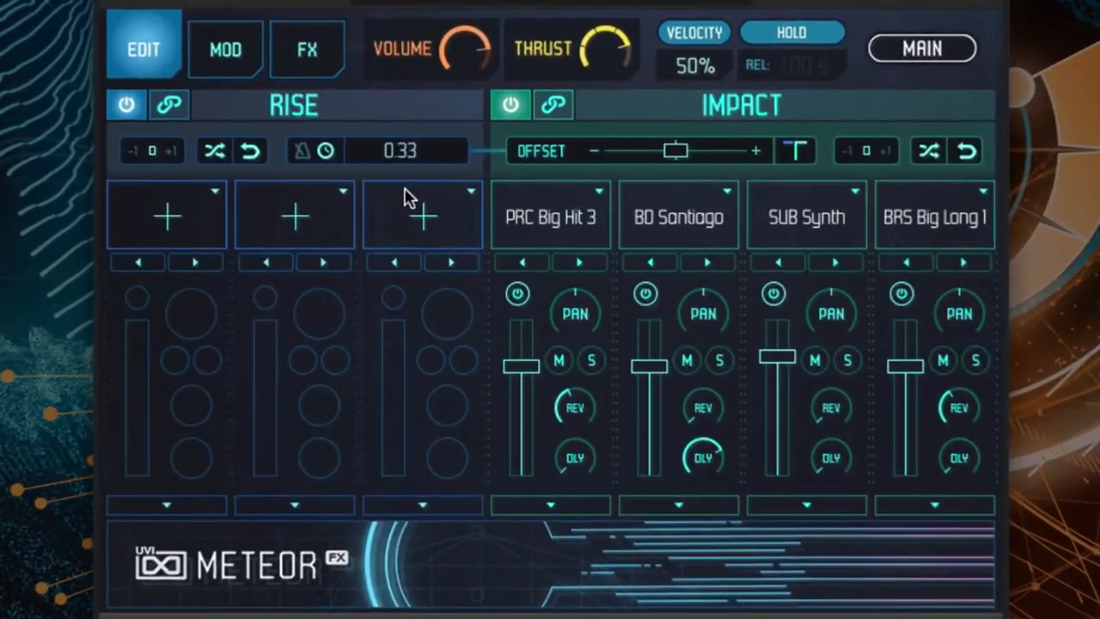
left_click(214, 152)
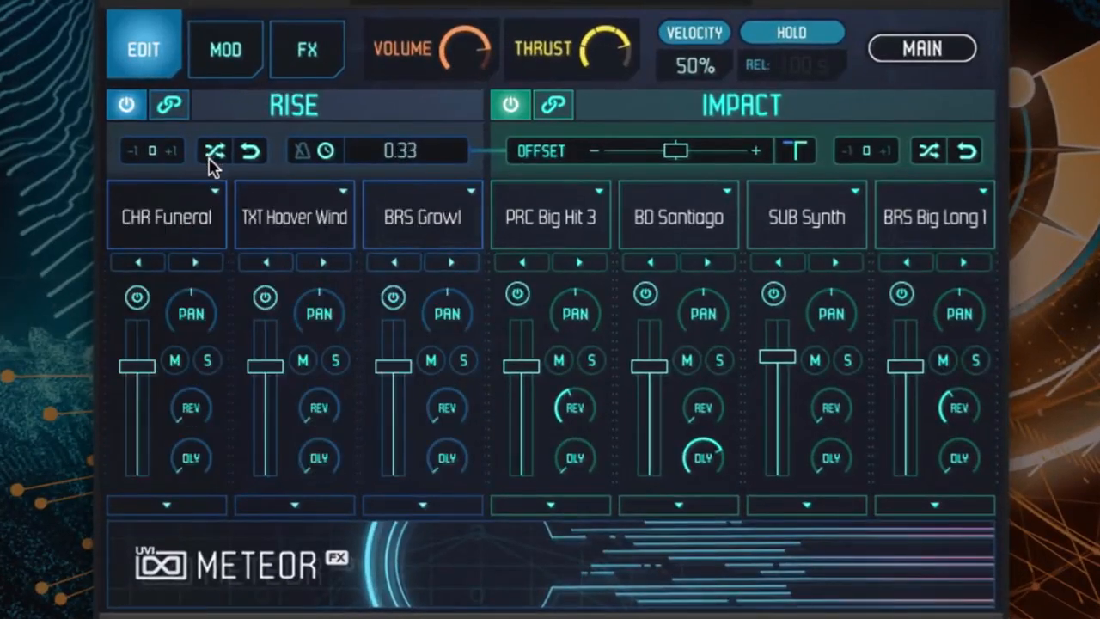
- Bend the linked rise layers' curve into a slow-starting concave shape, close the controls, and randomize the rise samples
left_click(148, 507)
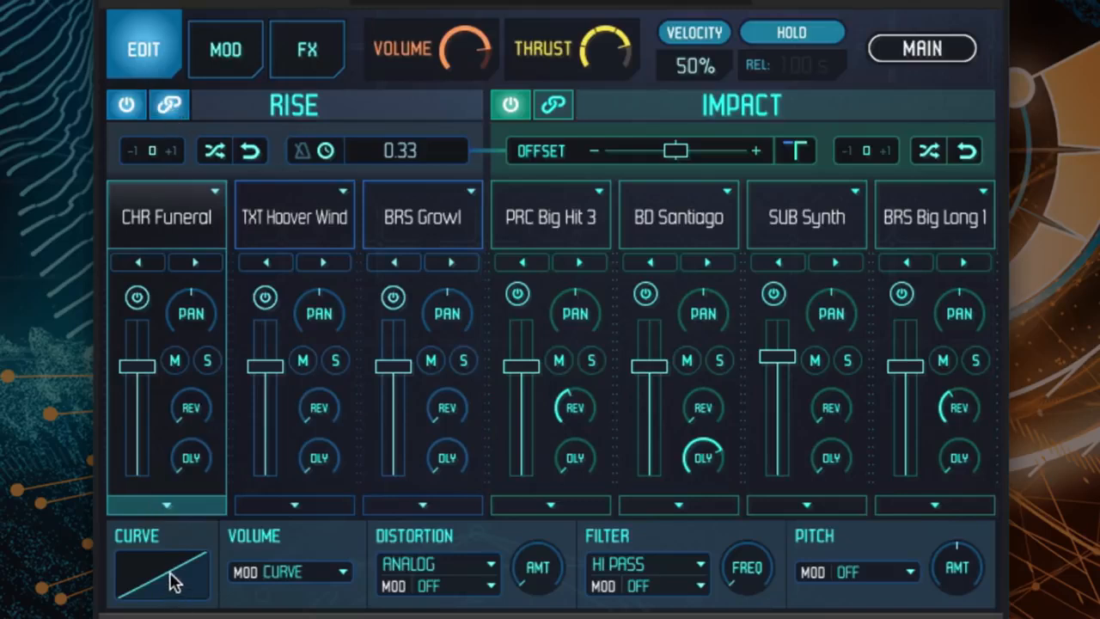
left_click_drag(178, 583, 180, 602)
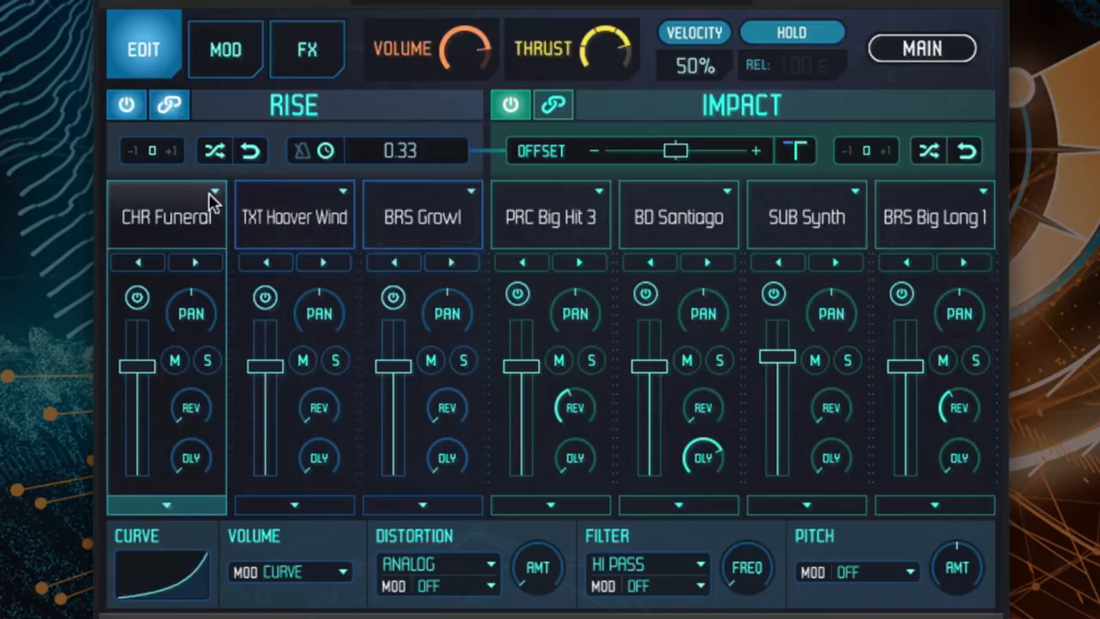
left_click(177, 507)
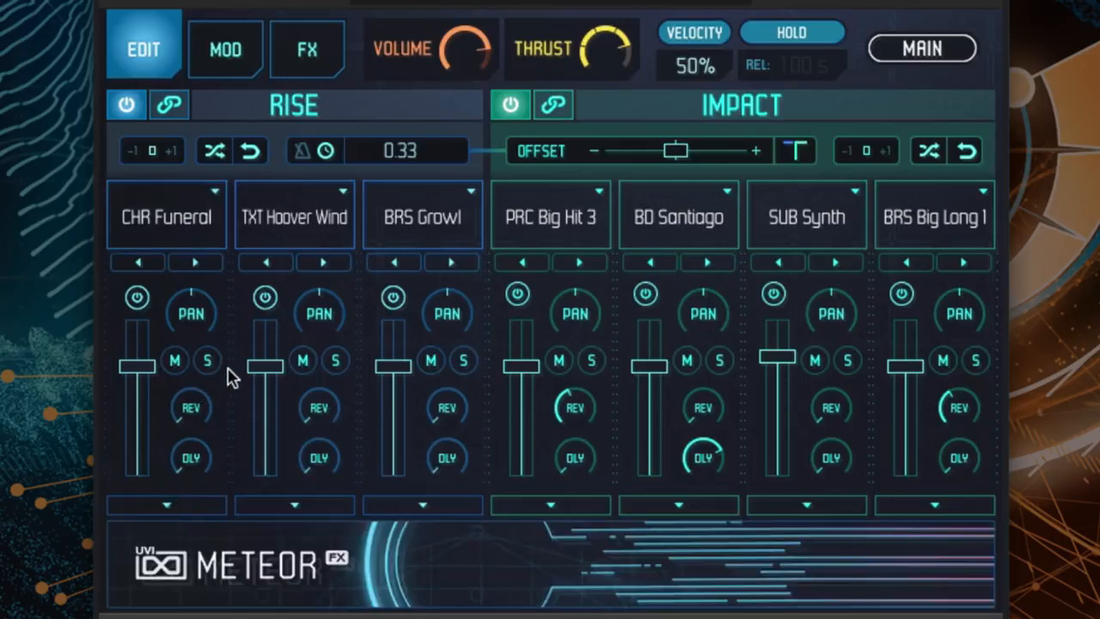
left_click(217, 153)
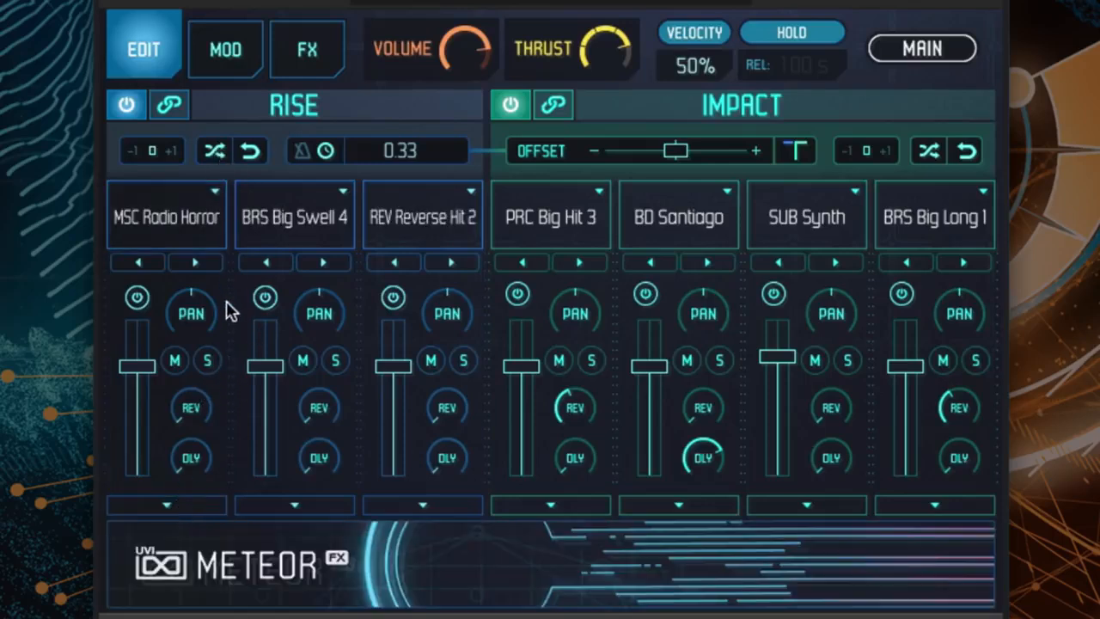
- Shift the impact offset slightly earlier and set the rise length to 0.41 seconds
mouse_move(269, 406)
left_click_drag(675, 149, 661, 154)
left_click_drag(417, 160, 422, 153)
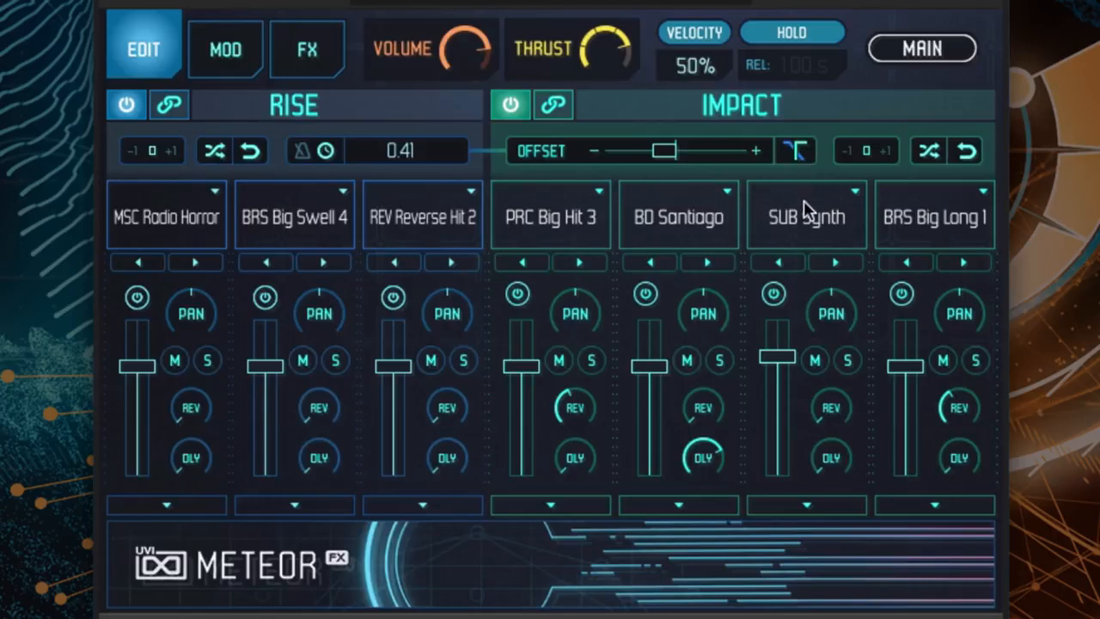
- Try the sloped rise-to-impact transition mode and restore the original mode
left_click(795, 152)
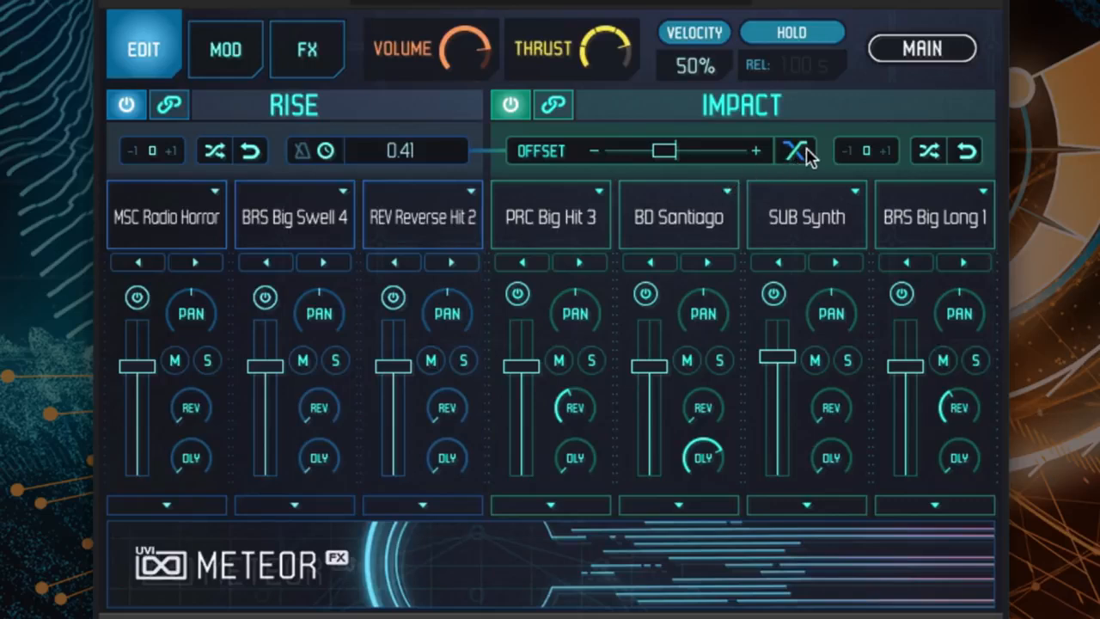
left_click(806, 154)
- Randomize the samples of all three rise layers repeatedly to audition different combinations
left_click(214, 152)
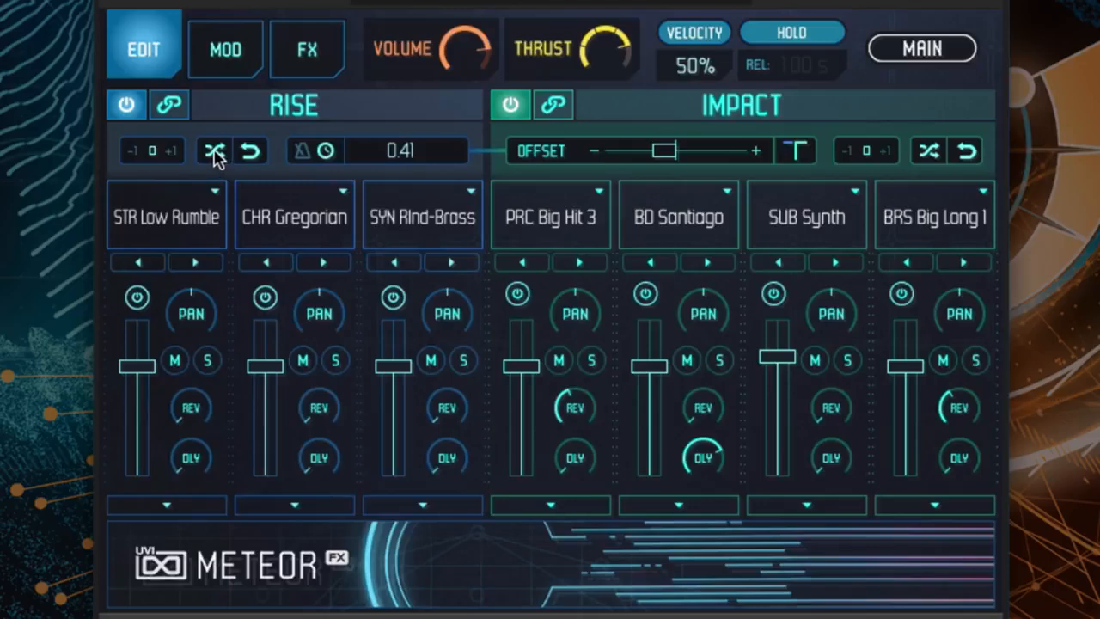
left_click(215, 152)
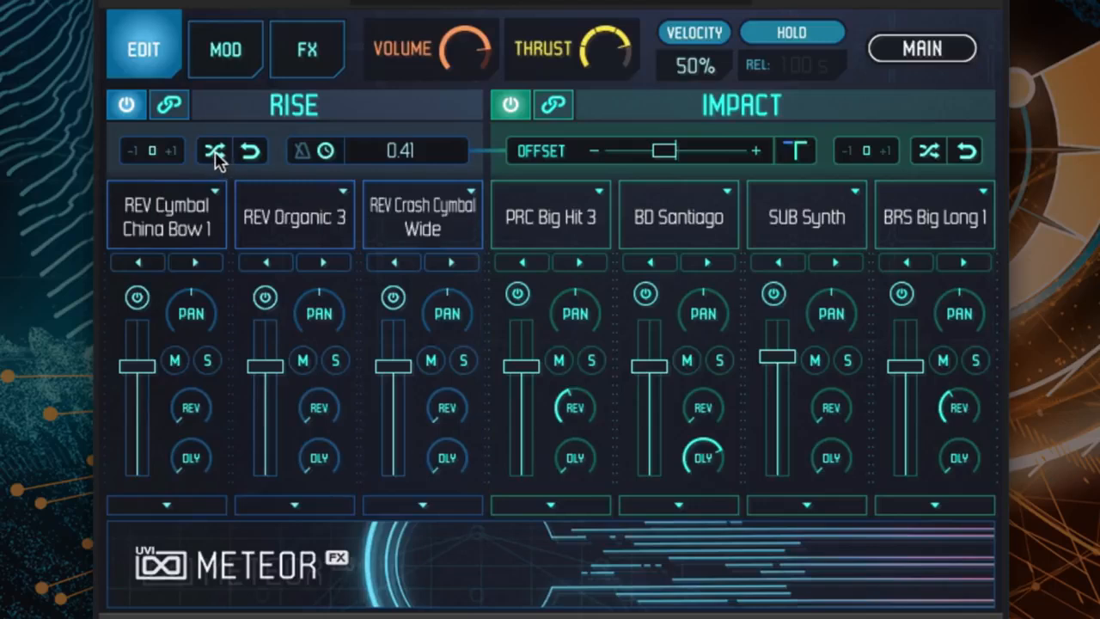
left_click(215, 152)
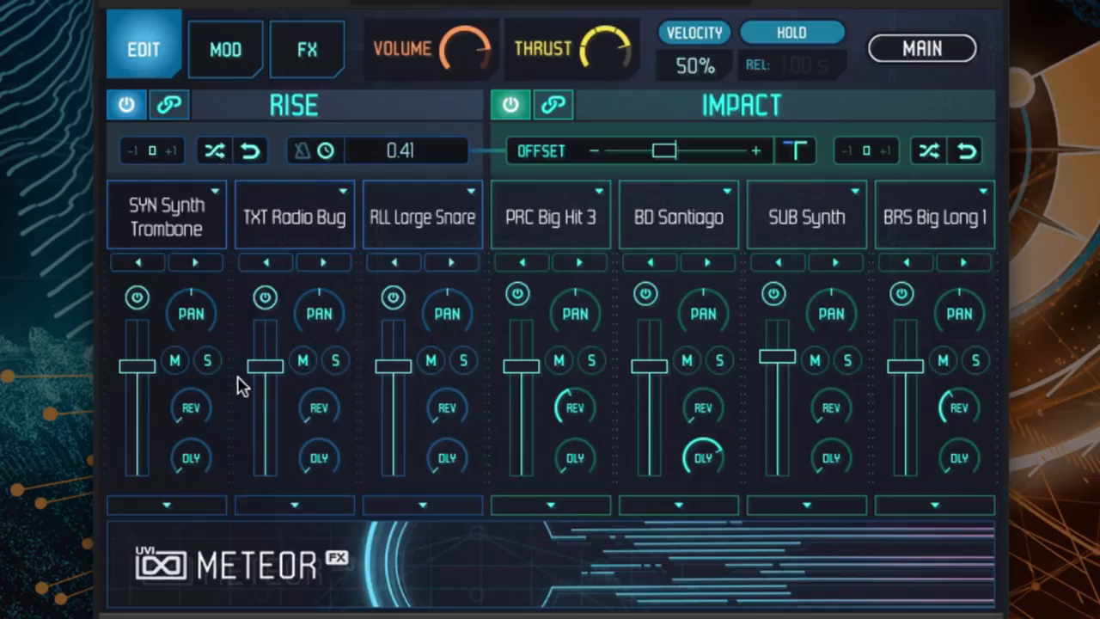
- Raise the reverb send on all three rise layers, panning the second layer left and the third right
left_click_drag(319, 404, 315, 381)
left_click_drag(436, 333, 446, 262)
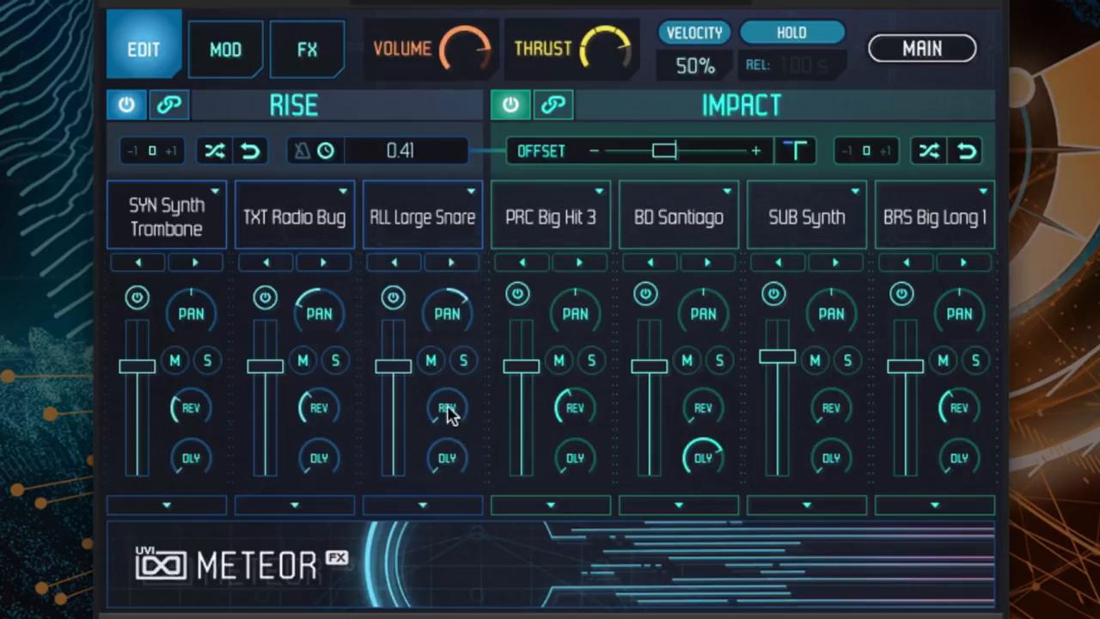
left_click_drag(449, 413, 445, 376)
- Randomize the rise samples once more and return to the main view
left_click(214, 153)
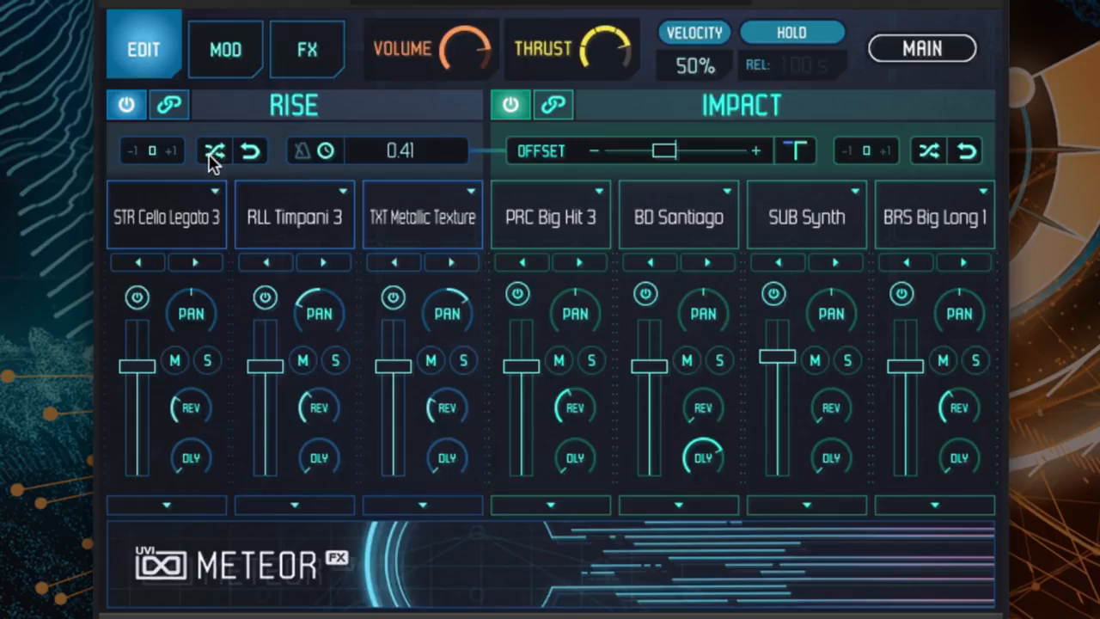
left_click(882, 48)
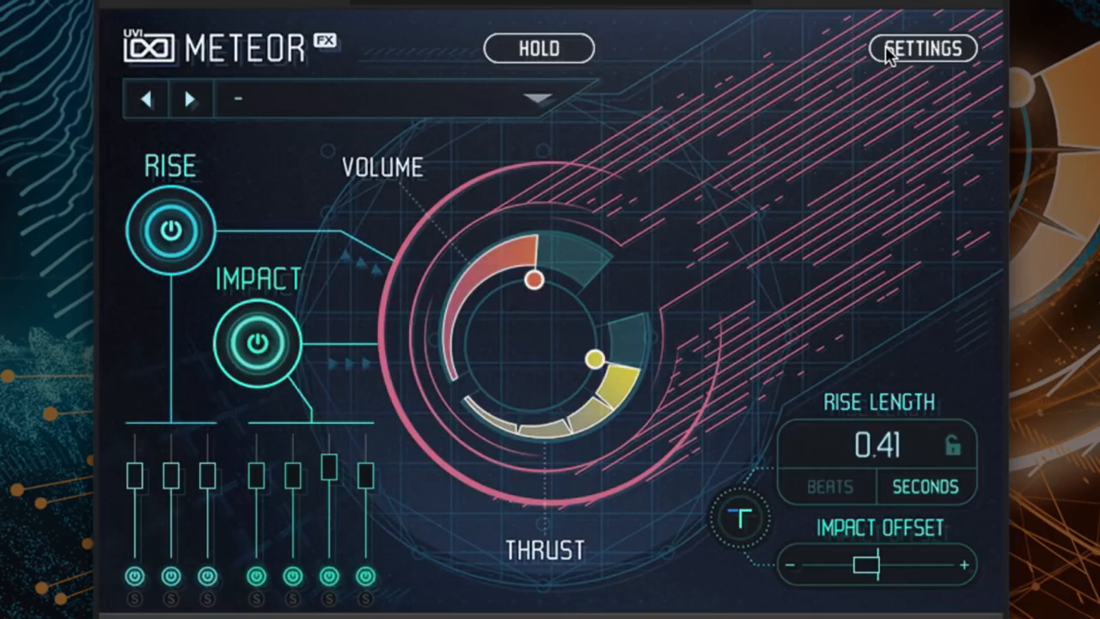